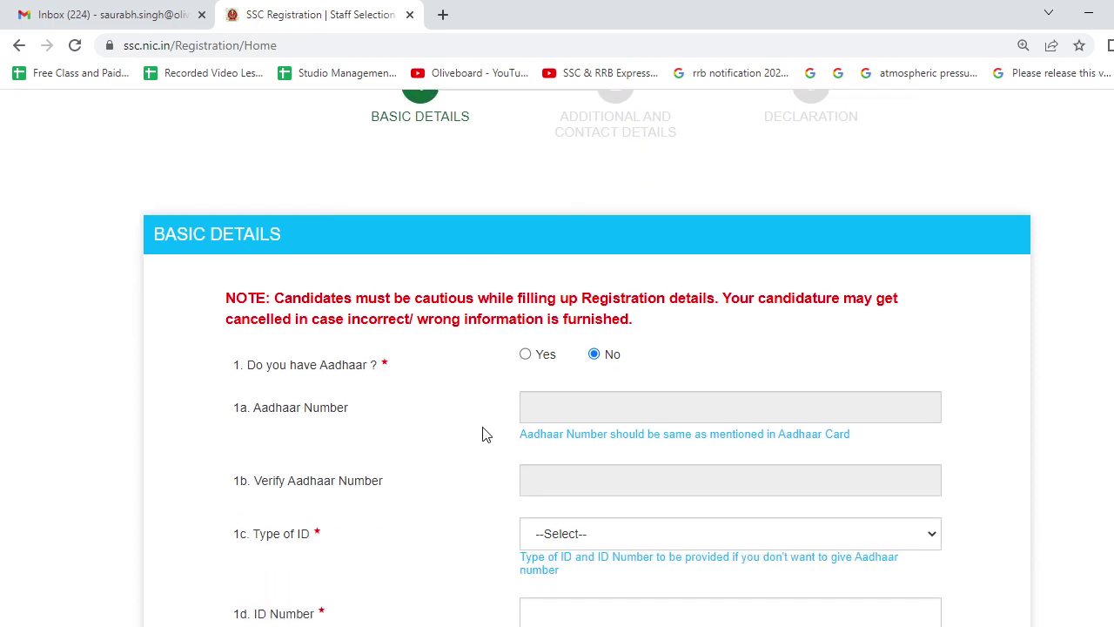
Answer Yes to having Aadhaar and fill the Aadhaar number and its verification from saved suggestions.
{"action": "left_click", "coordinate": [526, 357]}
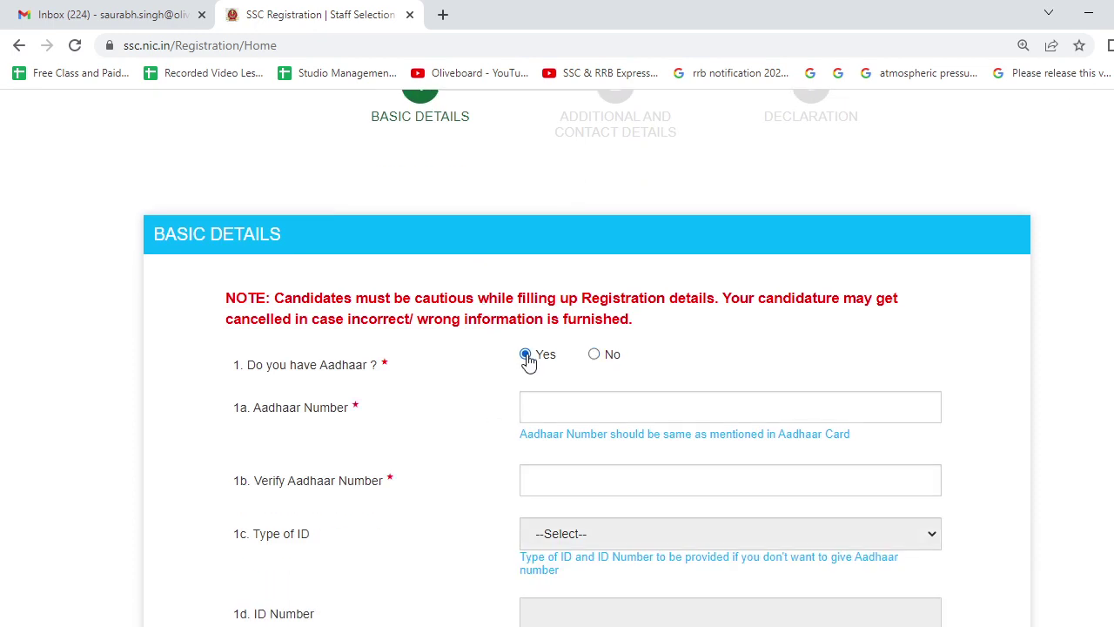
{"action": "scroll", "coordinate": [527, 361], "scroll_direction": "down", "scroll_amount": 2}
{"action": "left_click", "coordinate": [566, 265]}
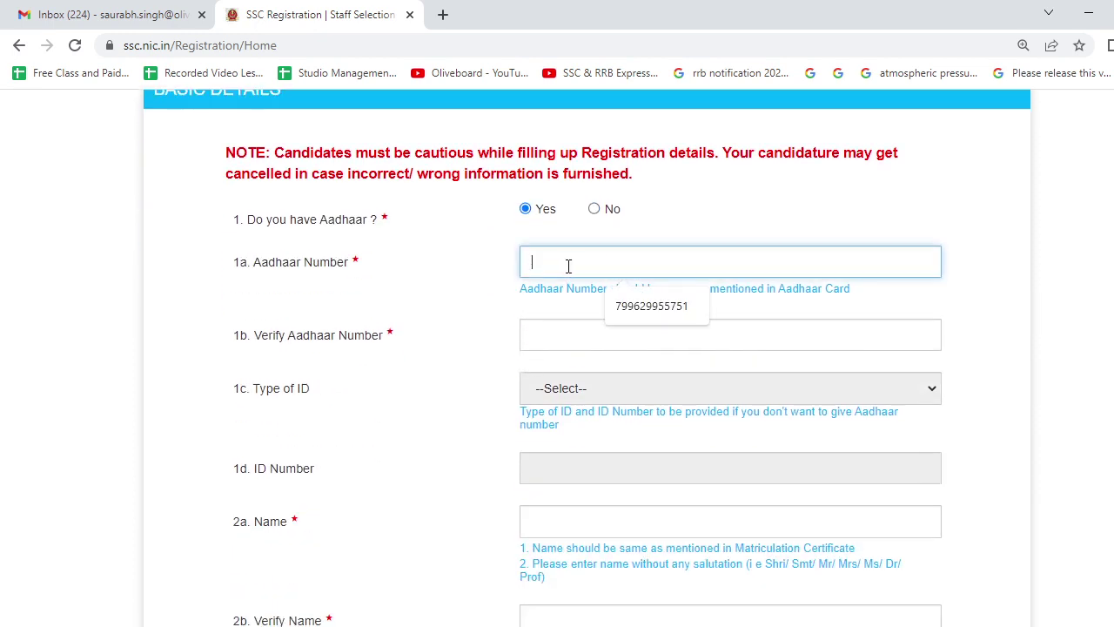
{"action": "left_click", "coordinate": [620, 313]}
{"action": "left_click", "coordinate": [586, 340]}
{"action": "left_click", "coordinate": [627, 379]}
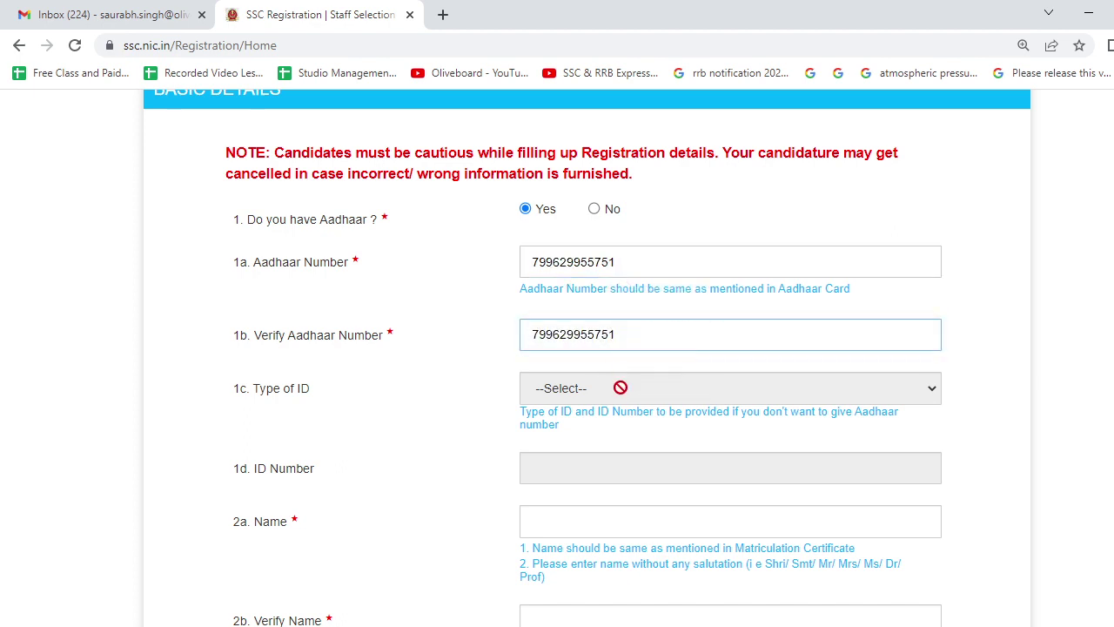
Fill the candidate's name from a saved profile and retype the full name in Verify Name.
{"action": "scroll", "coordinate": [610, 387], "scroll_direction": "down", "scroll_amount": 2}
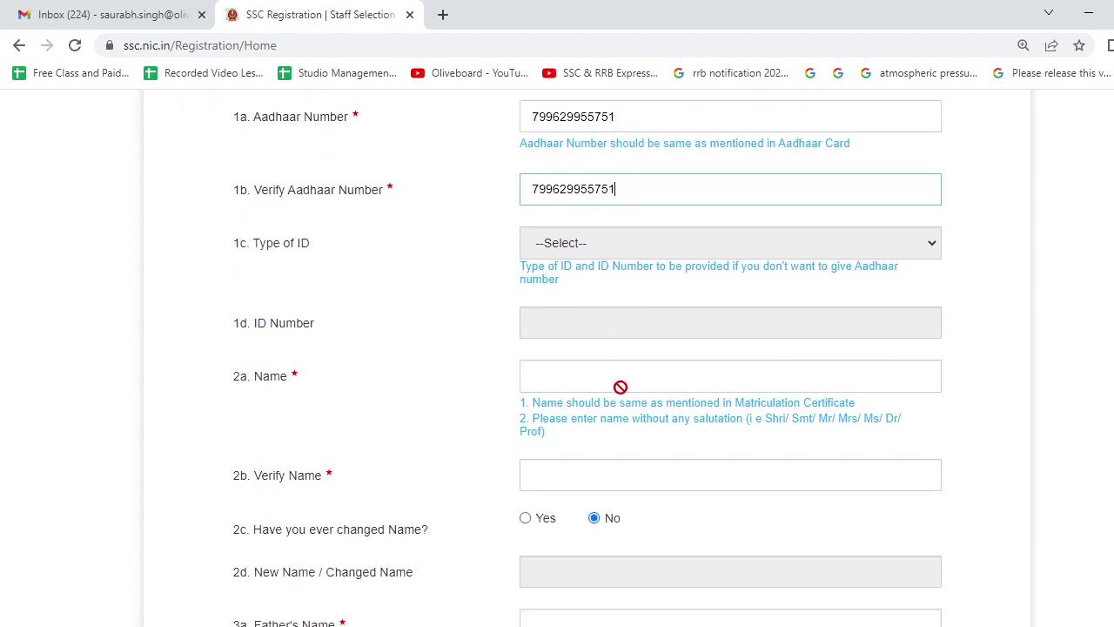
{"action": "left_click", "coordinate": [563, 367]}
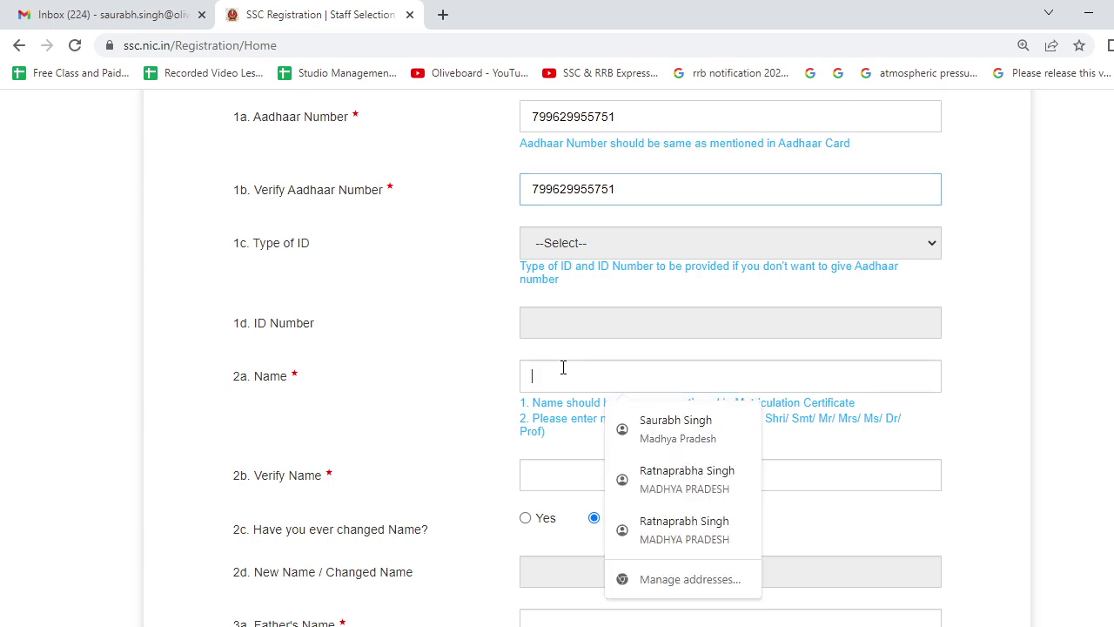
{"action": "left_click", "coordinate": [658, 428]}
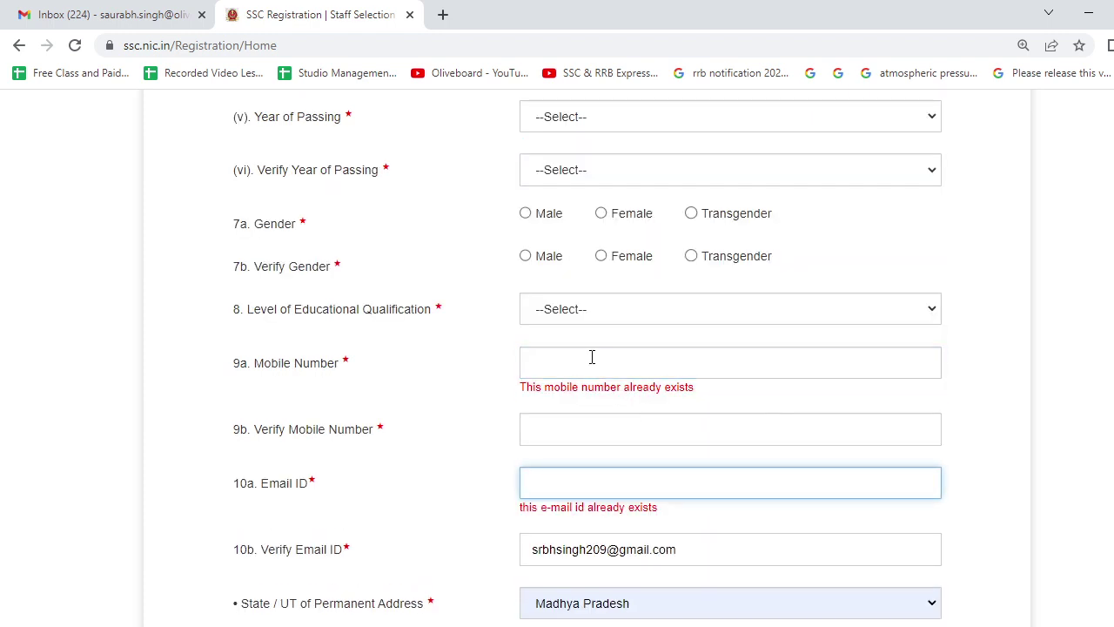
{"action": "scroll", "coordinate": [592, 358], "scroll_direction": "up", "scroll_amount": 2}
{"action": "scroll", "coordinate": [589, 490], "scroll_direction": "up", "scroll_amount": 3}
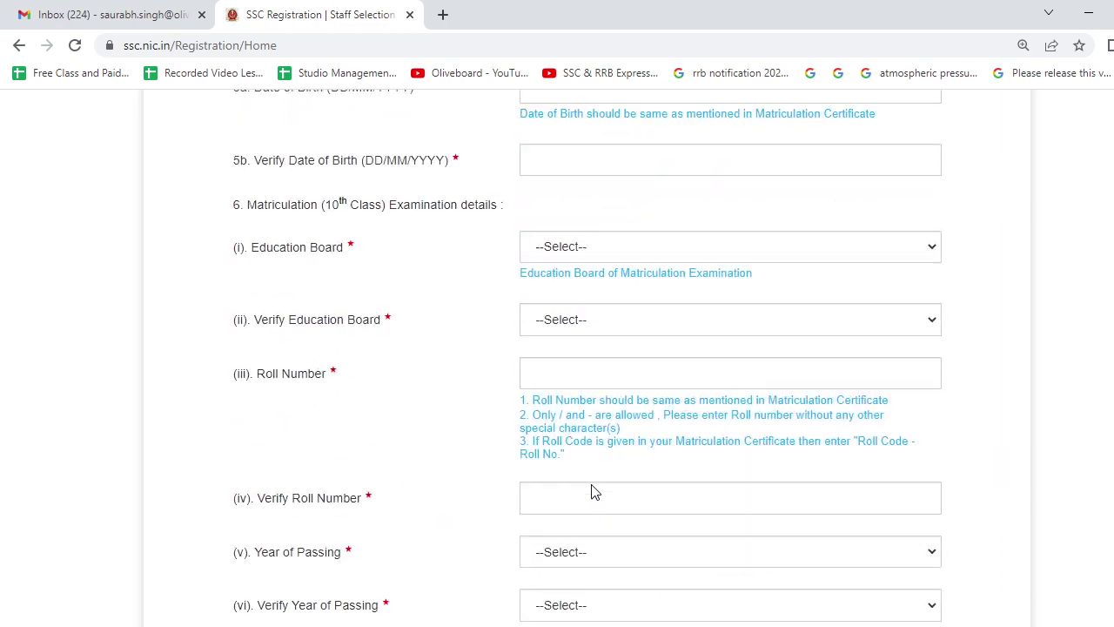
{"action": "scroll", "coordinate": [567, 351], "scroll_direction": "up", "scroll_amount": 8}
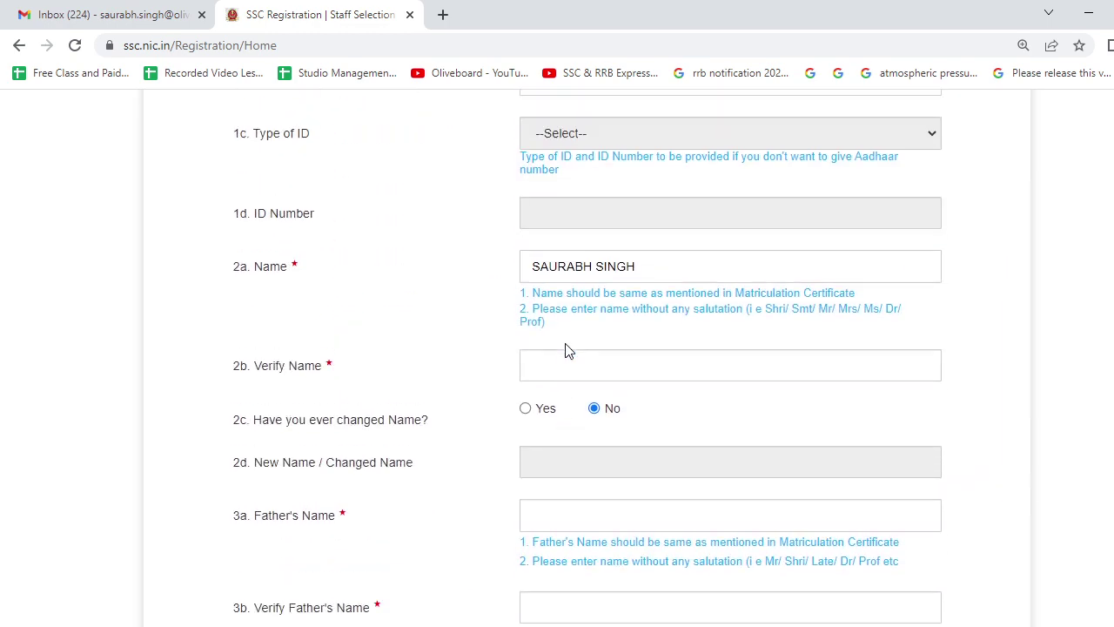
{"action": "left_click", "coordinate": [563, 369]}
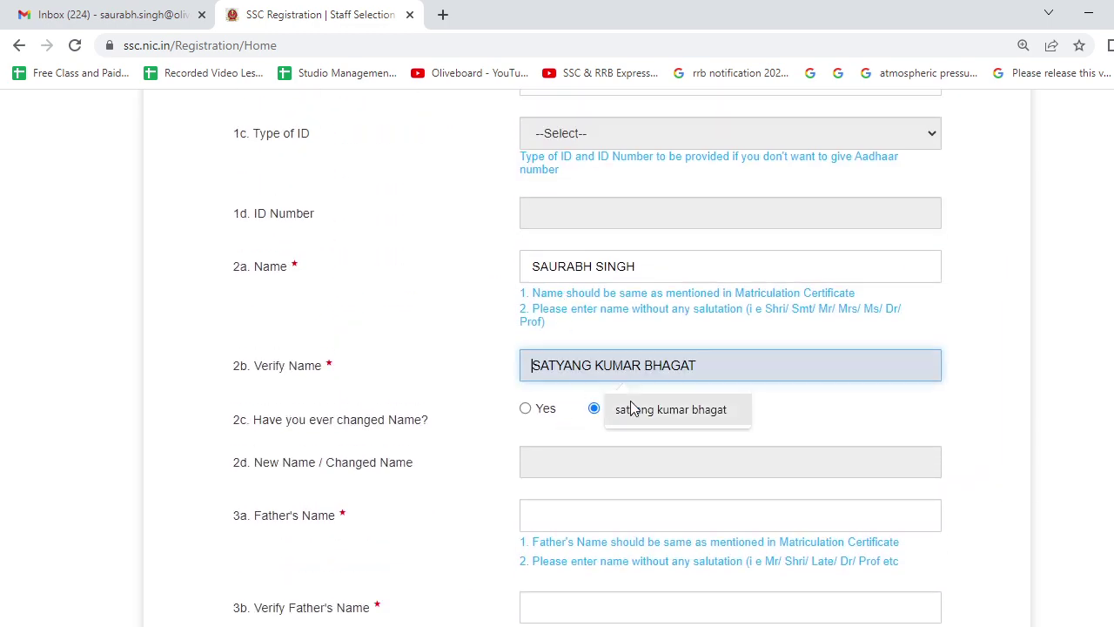
{"action": "left_click", "coordinate": [564, 267]}
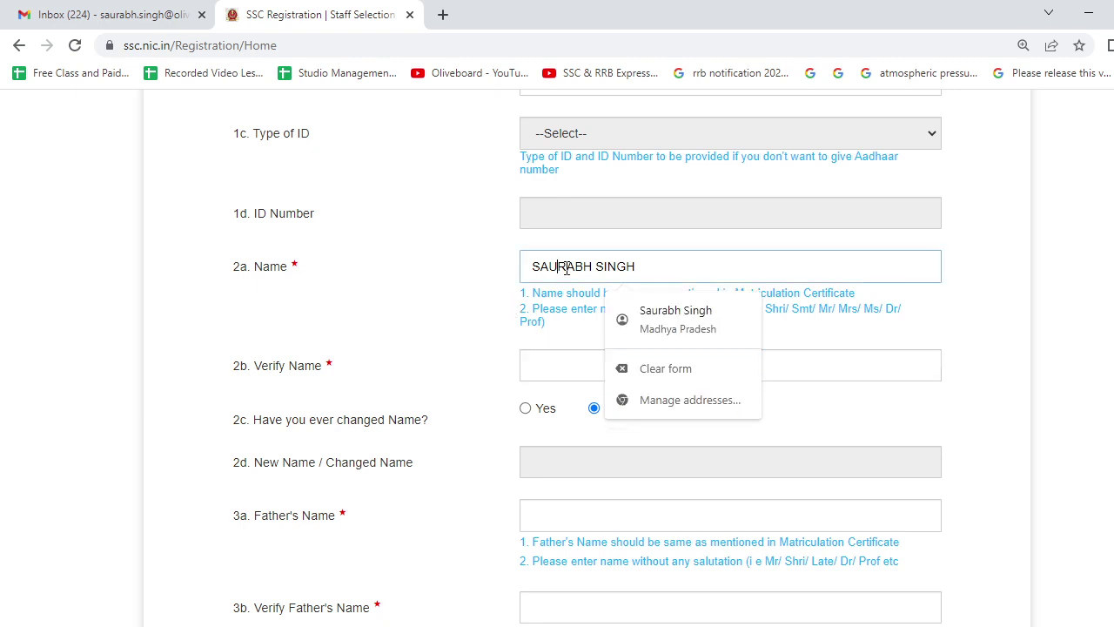
{"action": "left_click_drag", "start_coordinate": [646, 262], "coordinate": [550, 266]}
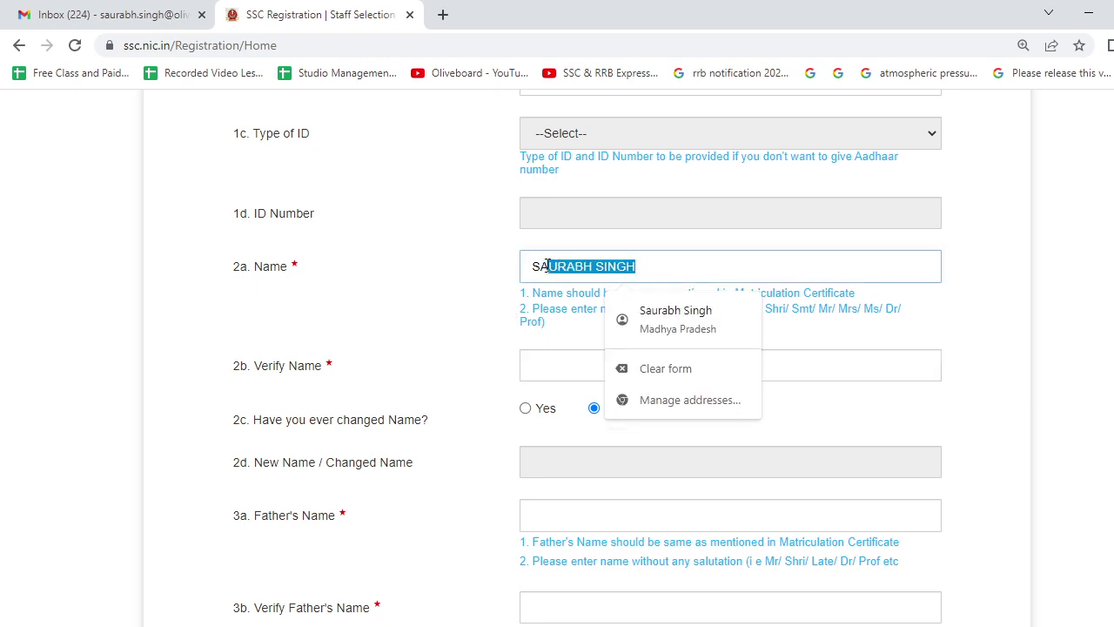
{"action": "left_click", "coordinate": [551, 265]}
{"action": "left_click_drag", "start_coordinate": [644, 266], "coordinate": [501, 283]}
{"action": "left_click", "coordinate": [536, 372]}
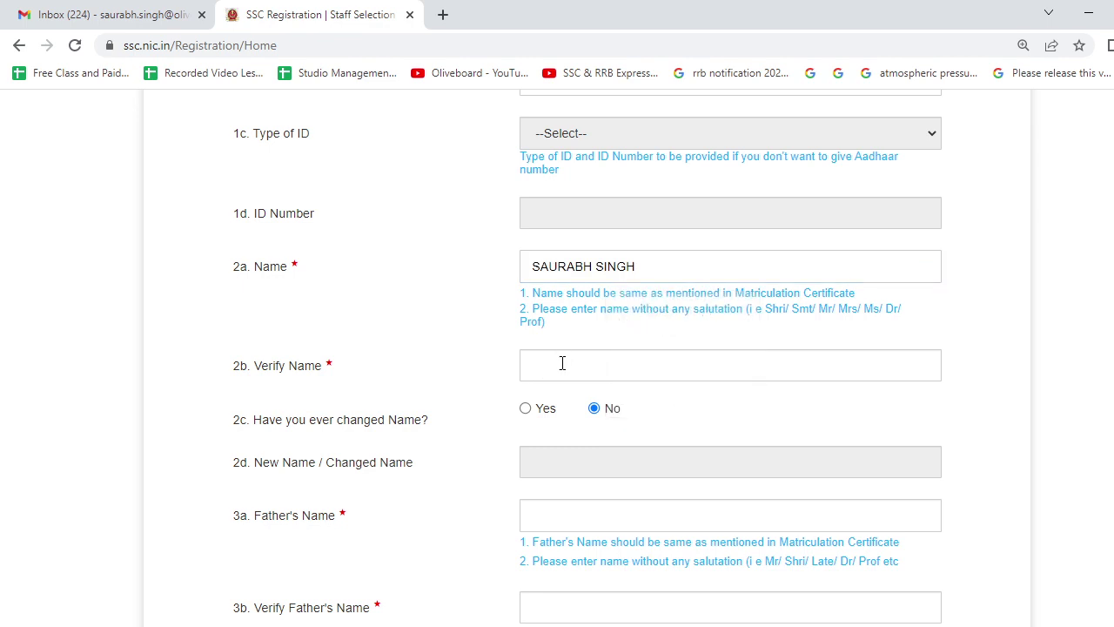
{"action": "left_click", "coordinate": [563, 363]}
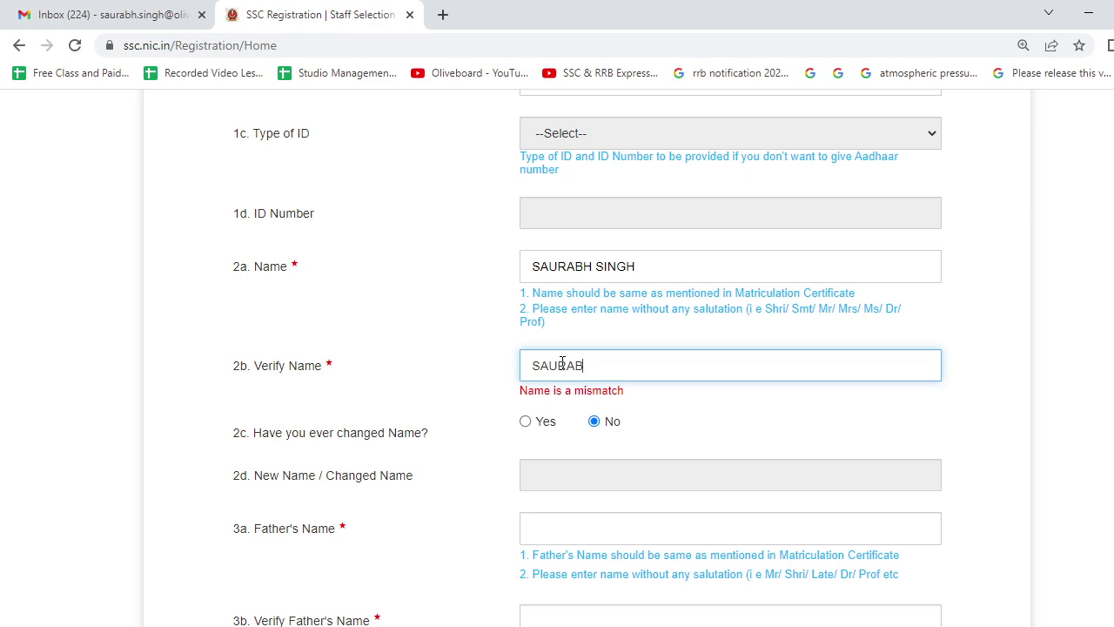
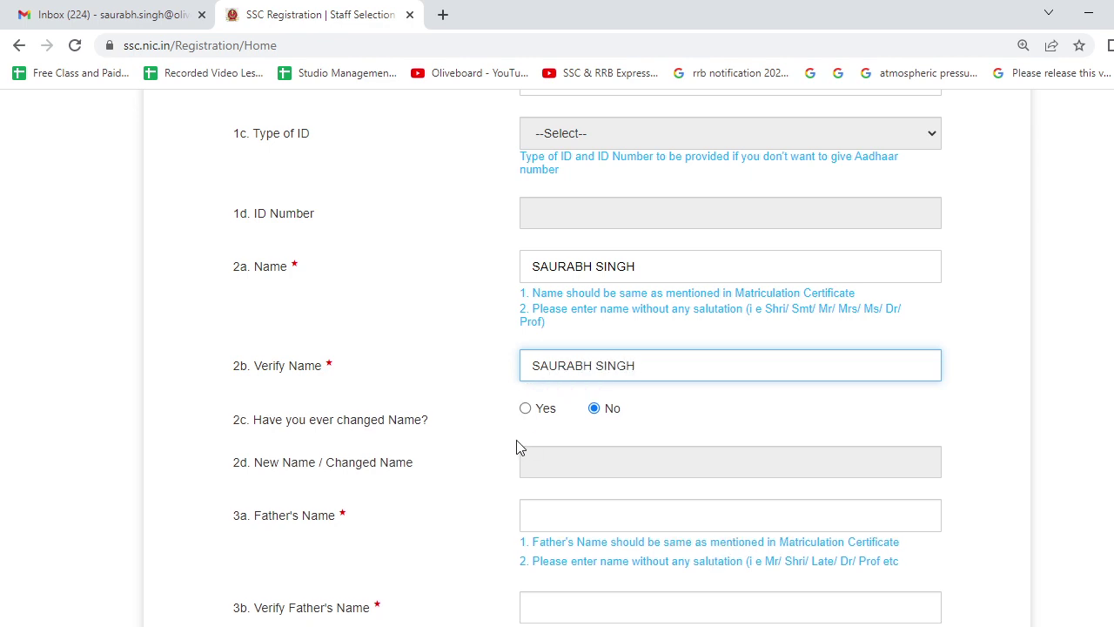
{"action": "scroll", "coordinate": [526, 431], "scroll_direction": "down", "scroll_amount": 2}
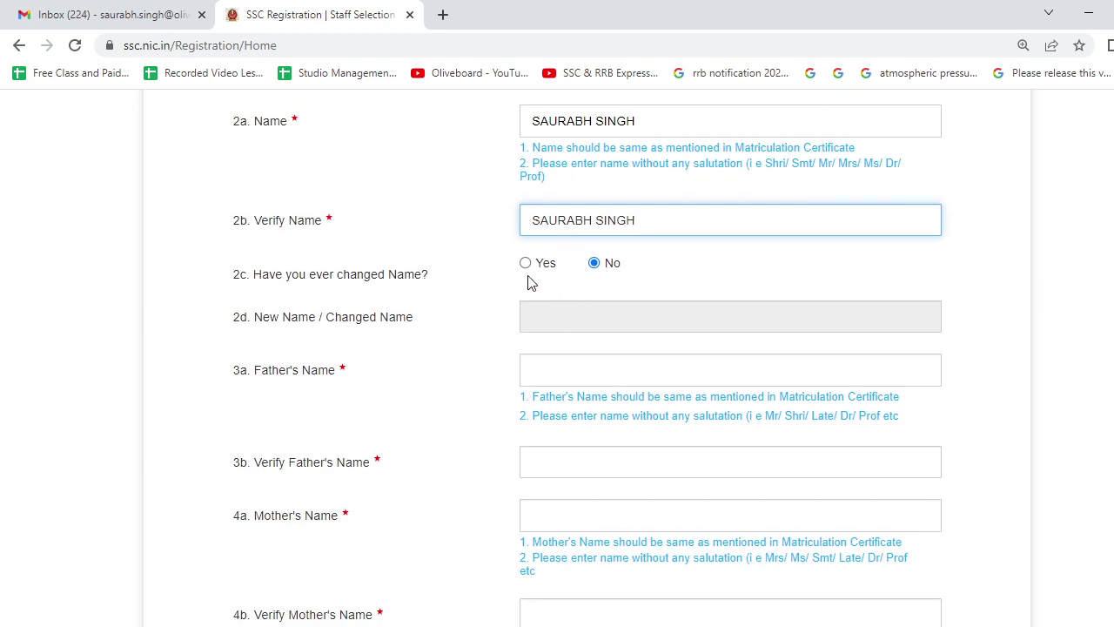
Enter the father's name and type the same name in Verify Father's Name.
{"action": "left_click", "coordinate": [559, 370]}
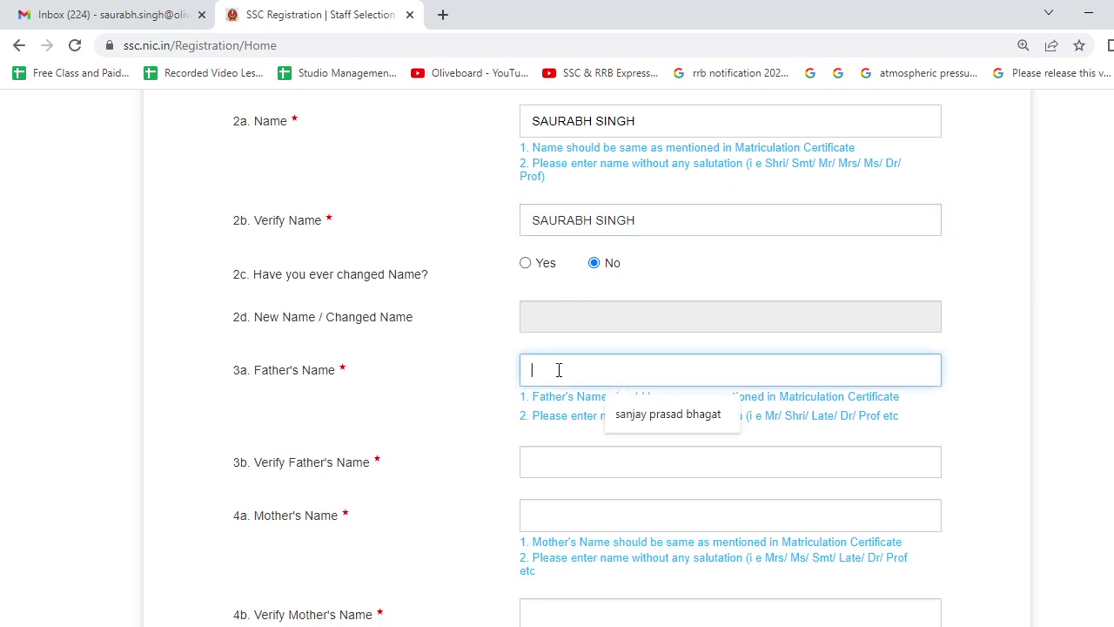
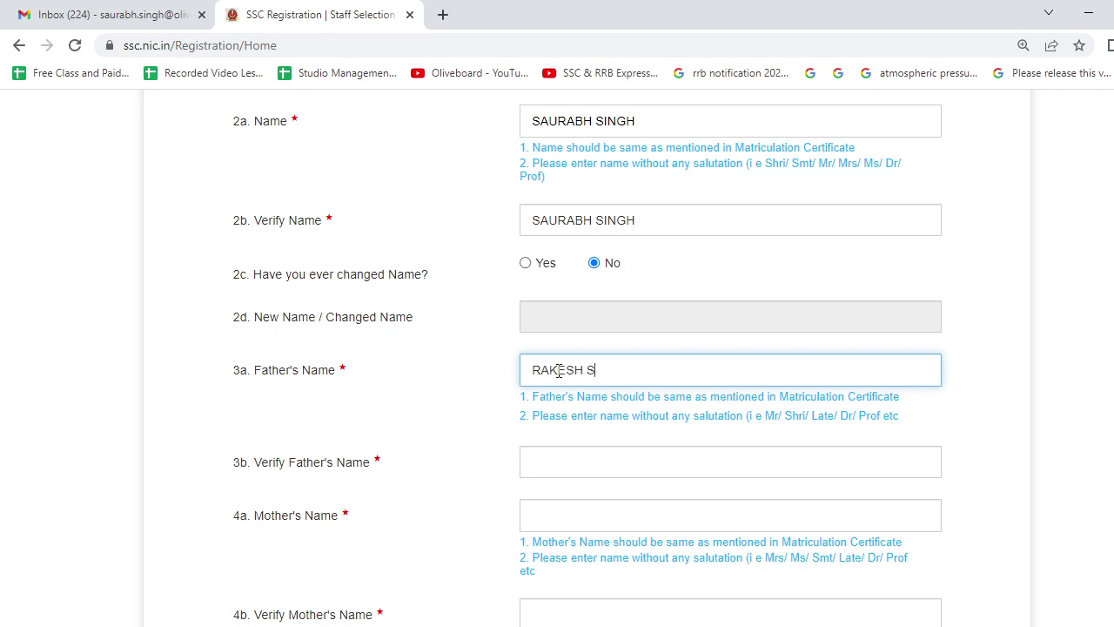
{"action": "left_click", "coordinate": [548, 476]}
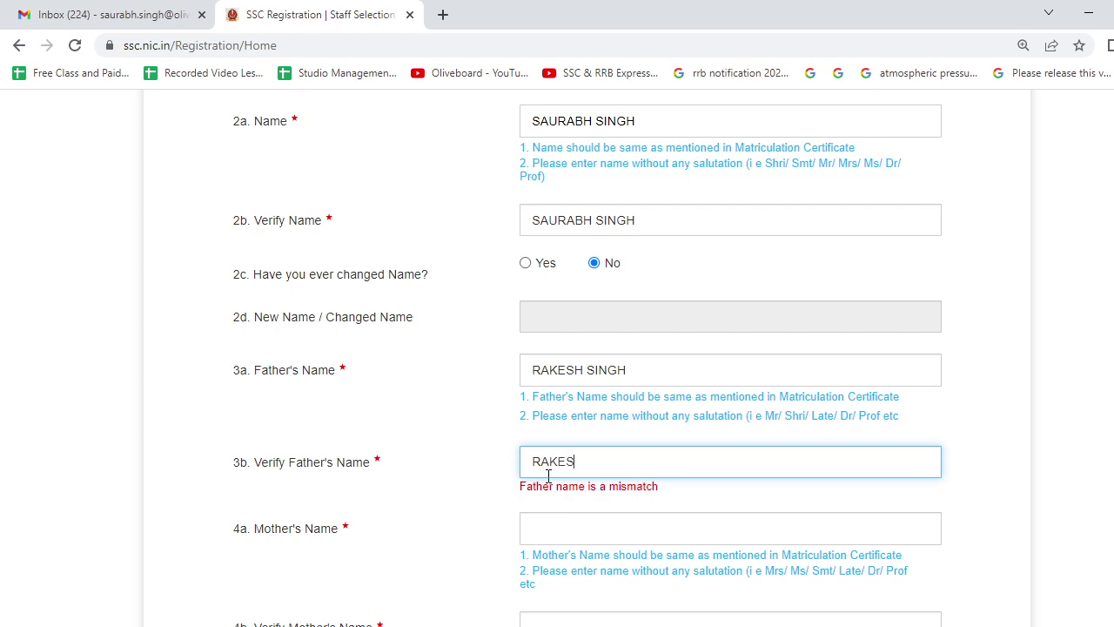
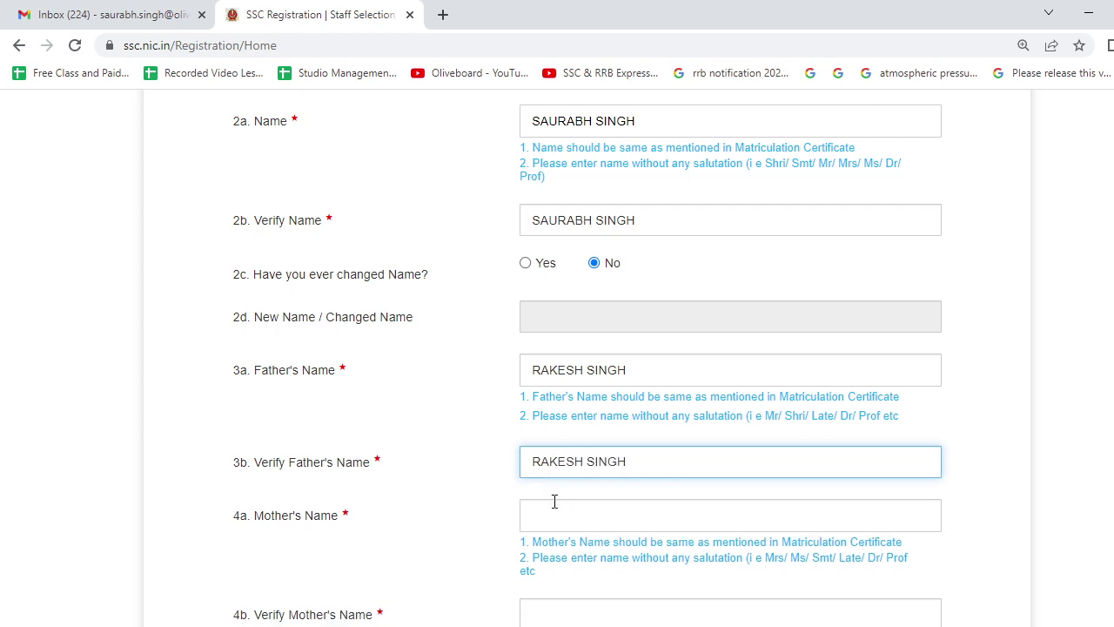
Enter the mother's name and repeat it in Verify Mother's Name.
{"action": "scroll", "coordinate": [554, 502], "scroll_direction": "down", "scroll_amount": 2}
{"action": "left_click", "coordinate": [572, 368]}
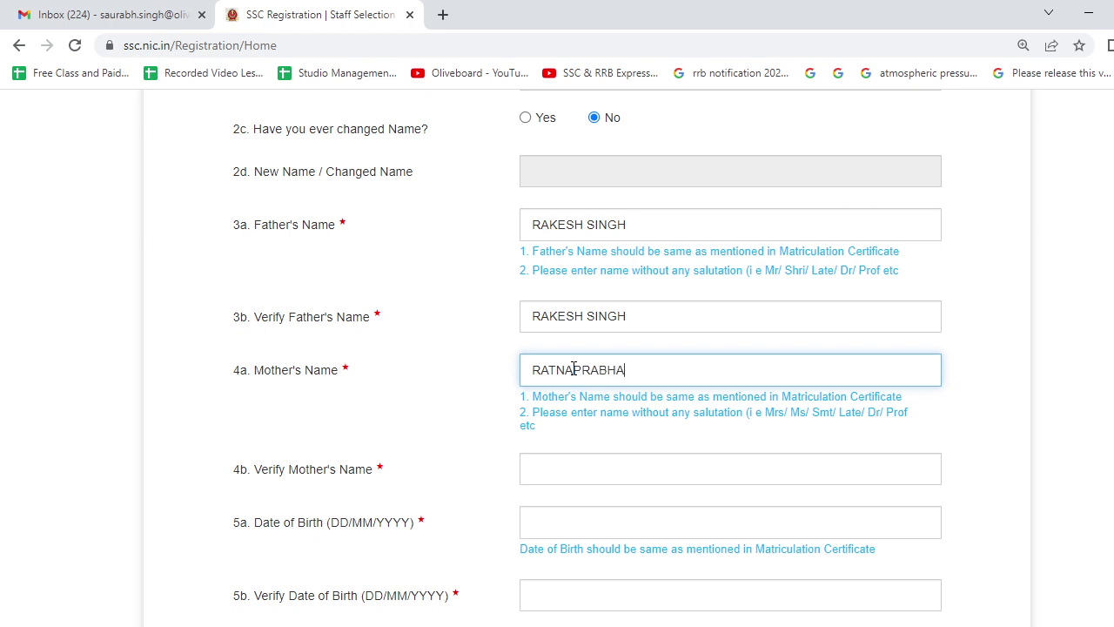
{"action": "scroll", "coordinate": [551, 430], "scroll_direction": "down", "scroll_amount": 2}
{"action": "left_click", "coordinate": [551, 324]}
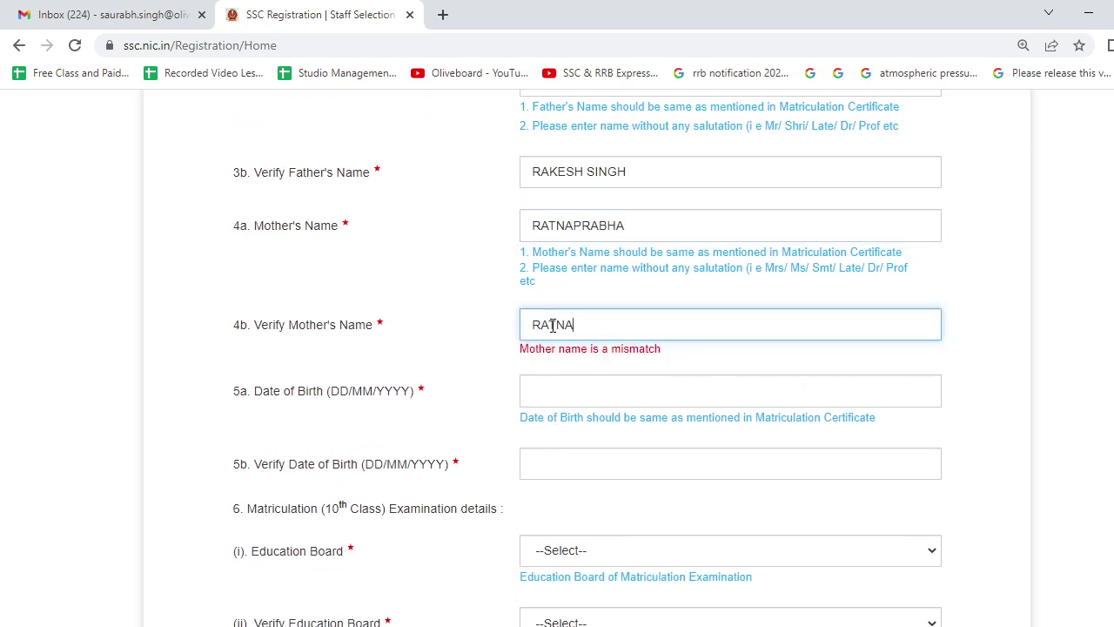
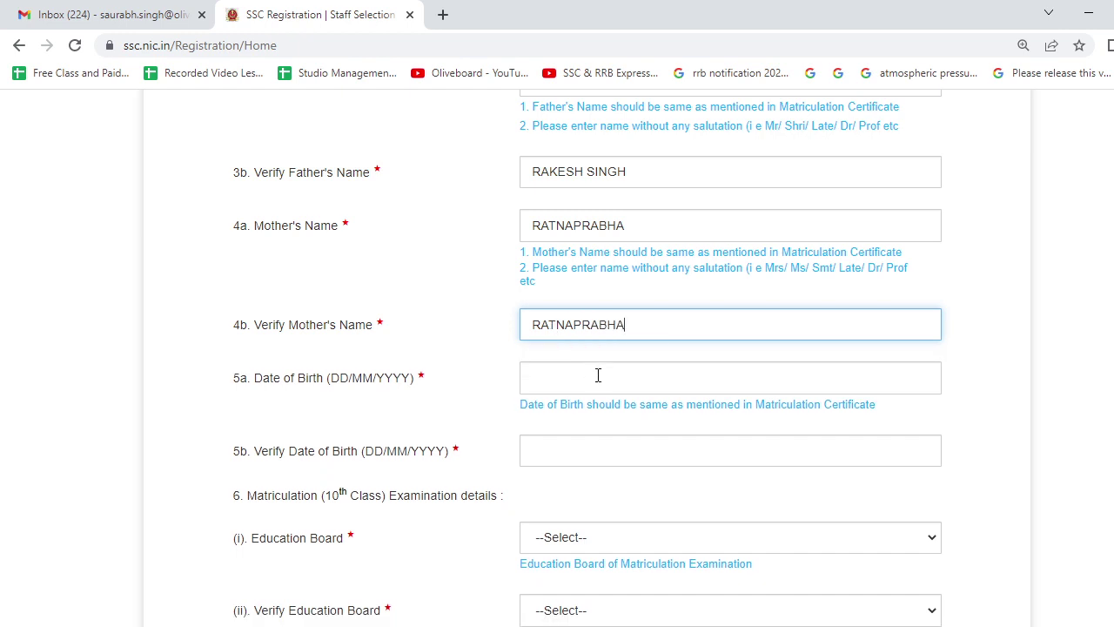
Pick 04/10/1996 as the date of birth in the calendar.
{"action": "left_click", "coordinate": [592, 373]}
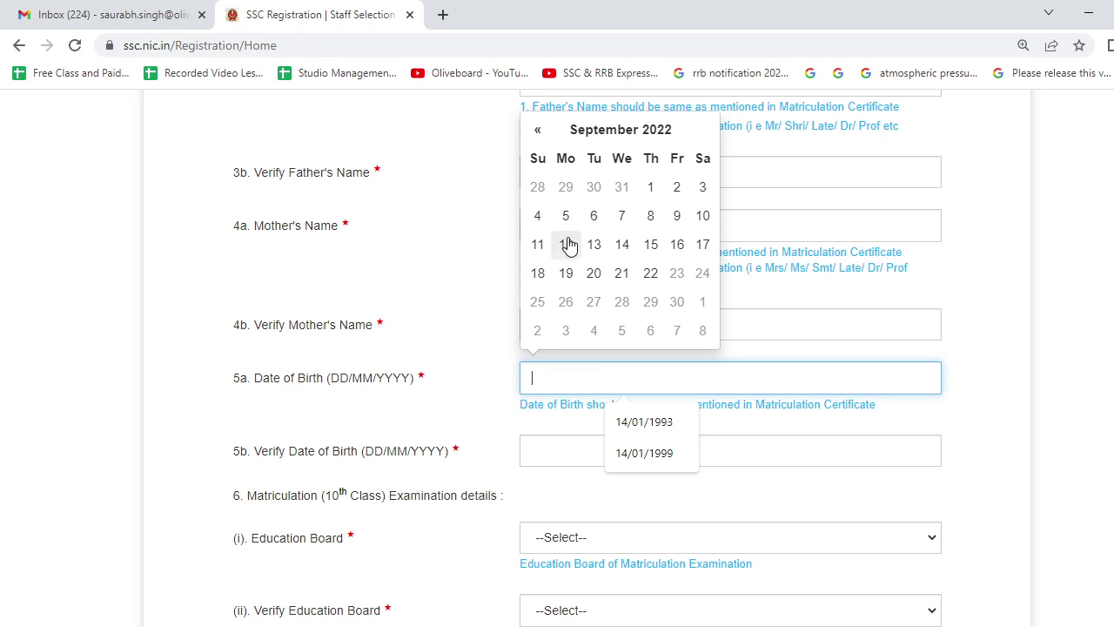
{"action": "left_click", "coordinate": [612, 130]}
{"action": "left_click", "coordinate": [607, 165]}
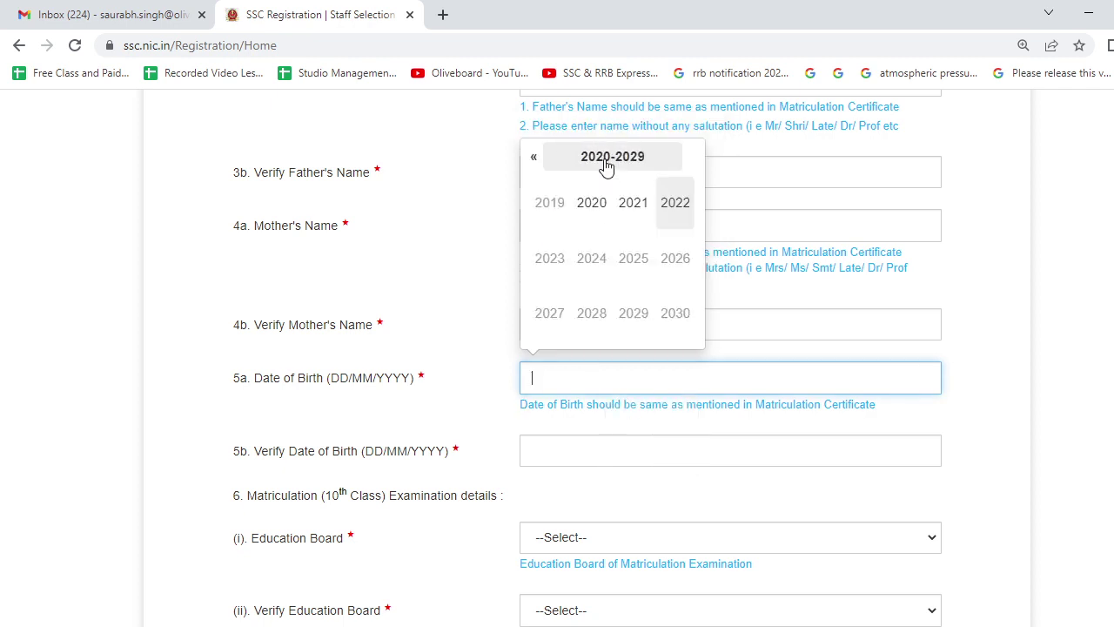
{"action": "scroll", "coordinate": [596, 217], "scroll_direction": "up", "scroll_amount": 2}
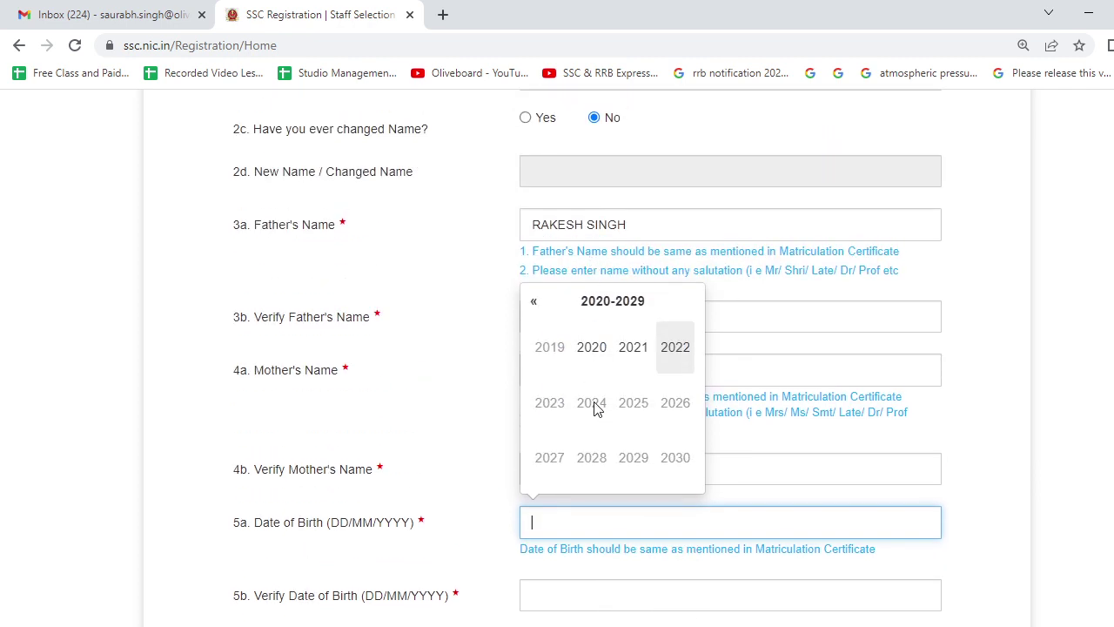
{"action": "left_click", "coordinate": [535, 302]}
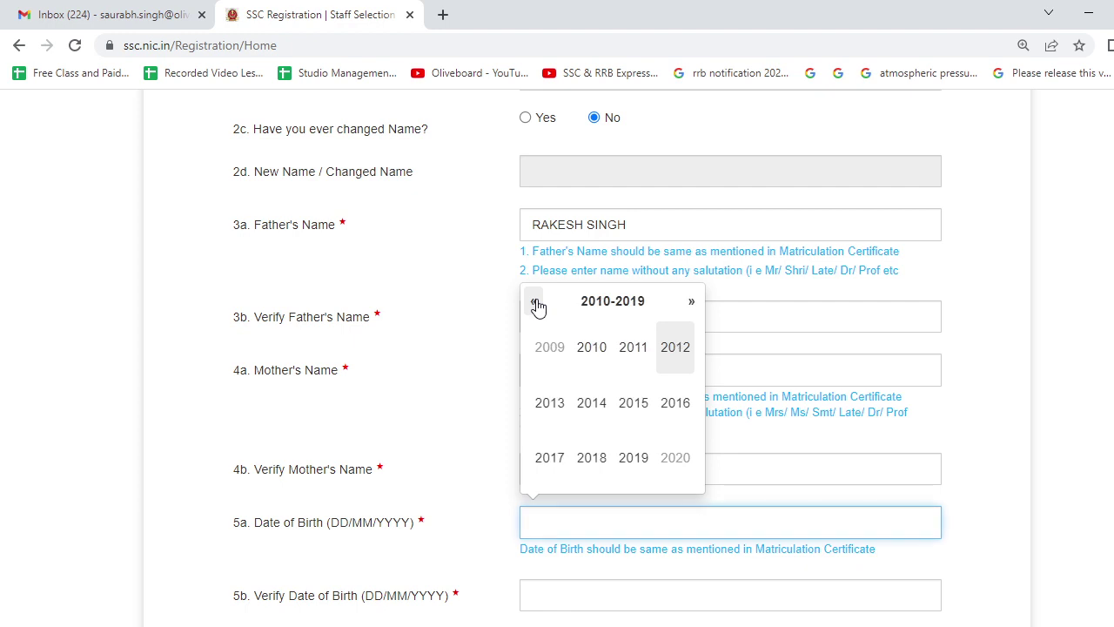
{"action": "left_click", "coordinate": [535, 302]}
{"action": "left_click", "coordinate": [534, 302]}
{"action": "left_click", "coordinate": [676, 402]}
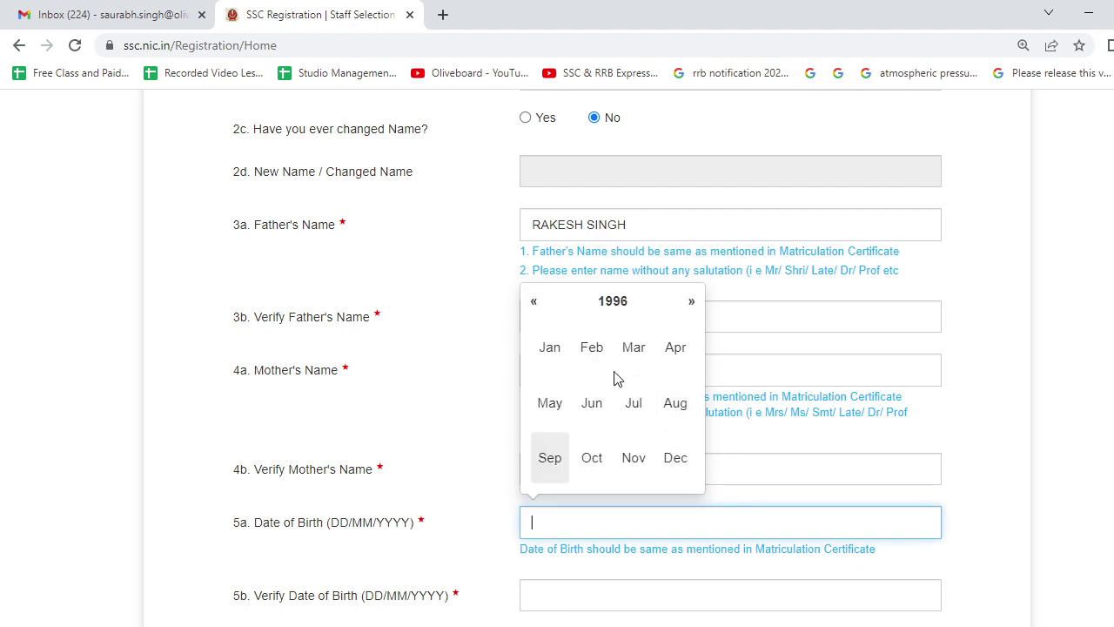
{"action": "left_click", "coordinate": [592, 466]}
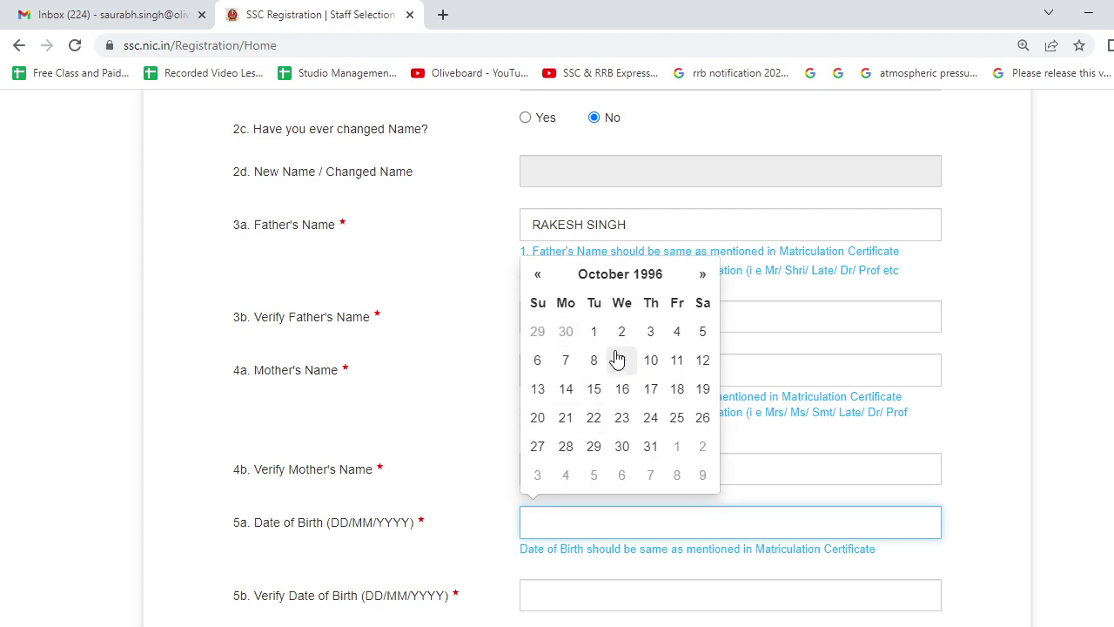
{"action": "left_click", "coordinate": [675, 333]}
{"action": "scroll", "coordinate": [634, 464], "scroll_direction": "down", "scroll_amount": 2}
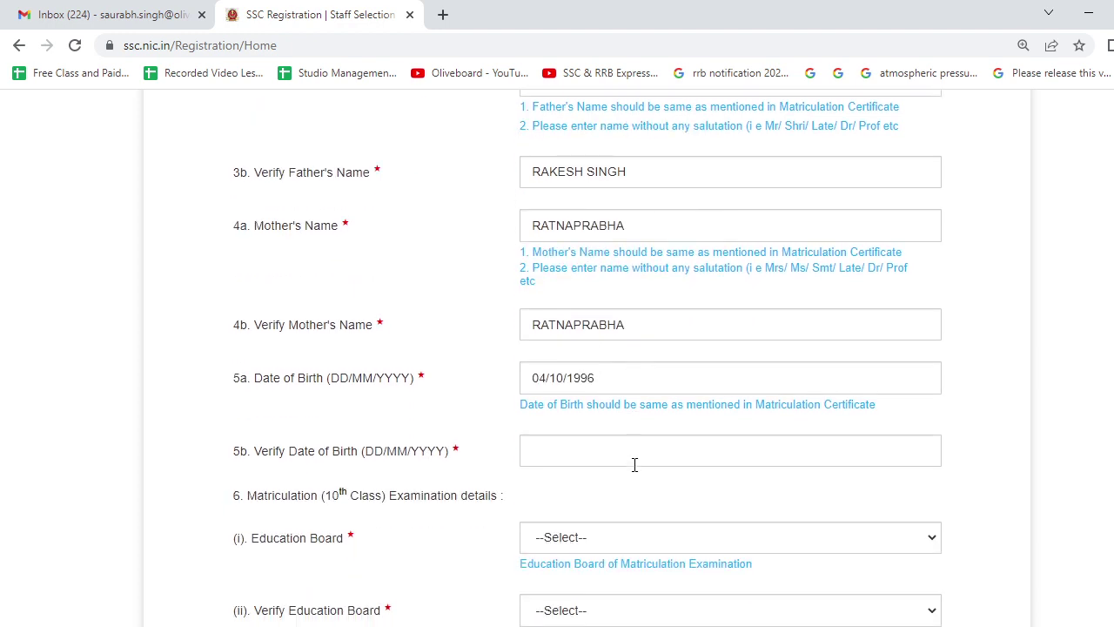
{"action": "left_click", "coordinate": [632, 463]}
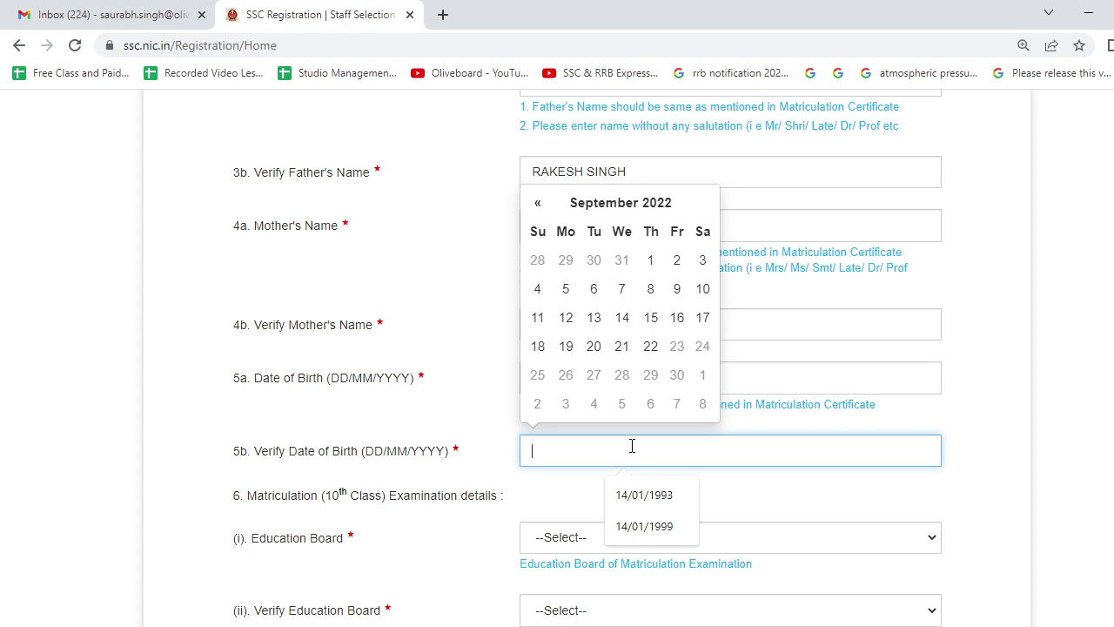
{"action": "left_click", "coordinate": [625, 206]}
{"action": "left_click", "coordinate": [618, 231]}
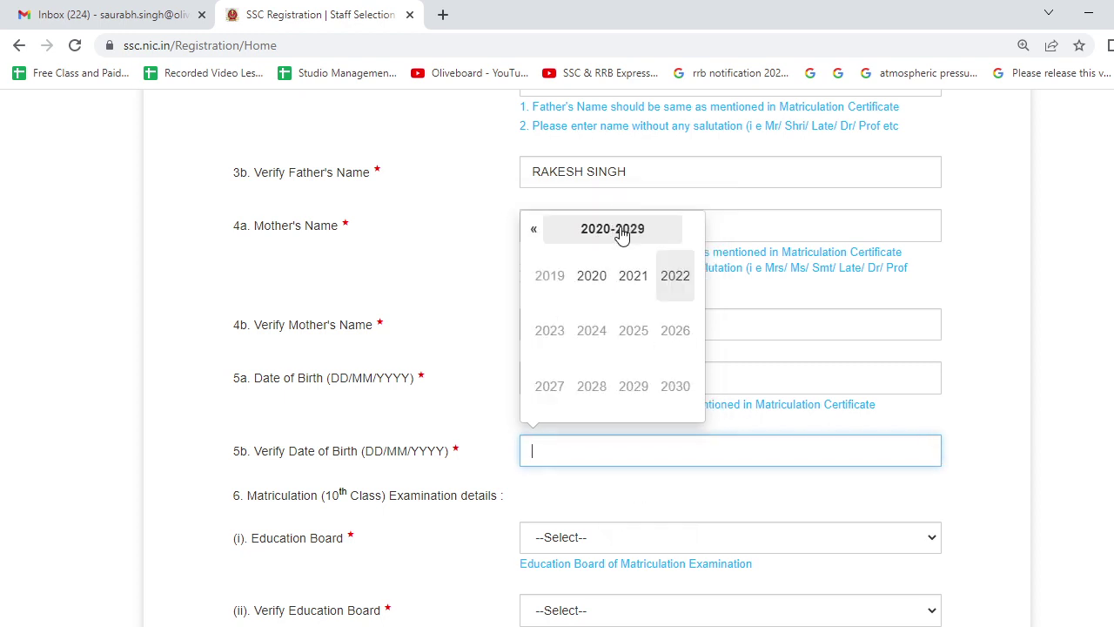
{"action": "left_click", "coordinate": [537, 233]}
{"action": "left_click", "coordinate": [537, 234]}
{"action": "left_click", "coordinate": [535, 230]}
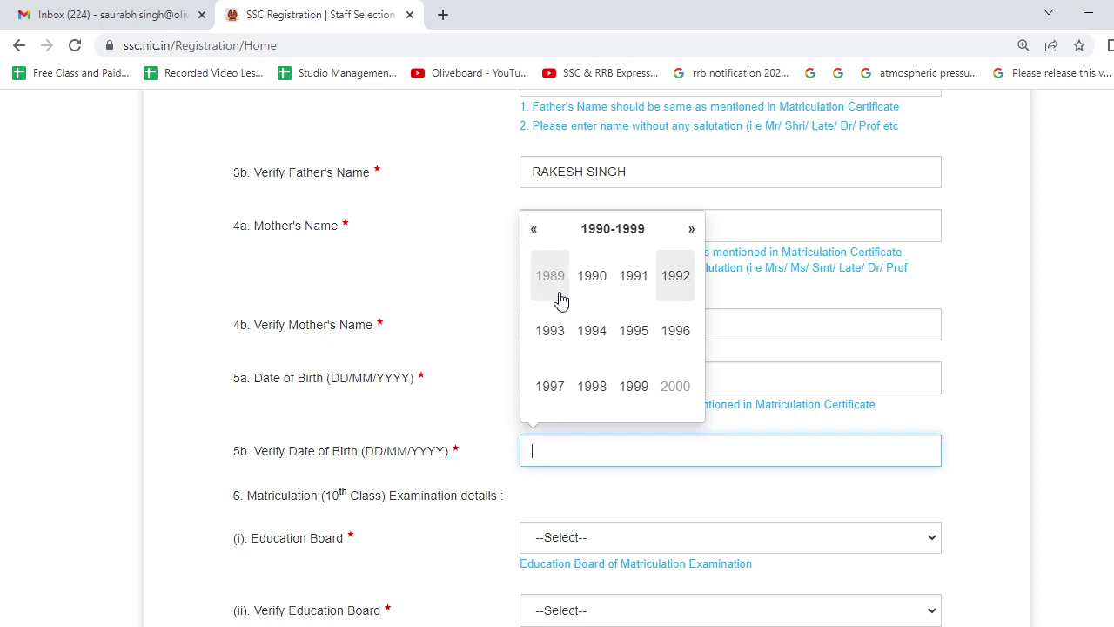
{"action": "left_click", "coordinate": [675, 333]}
{"action": "left_click", "coordinate": [592, 386]}
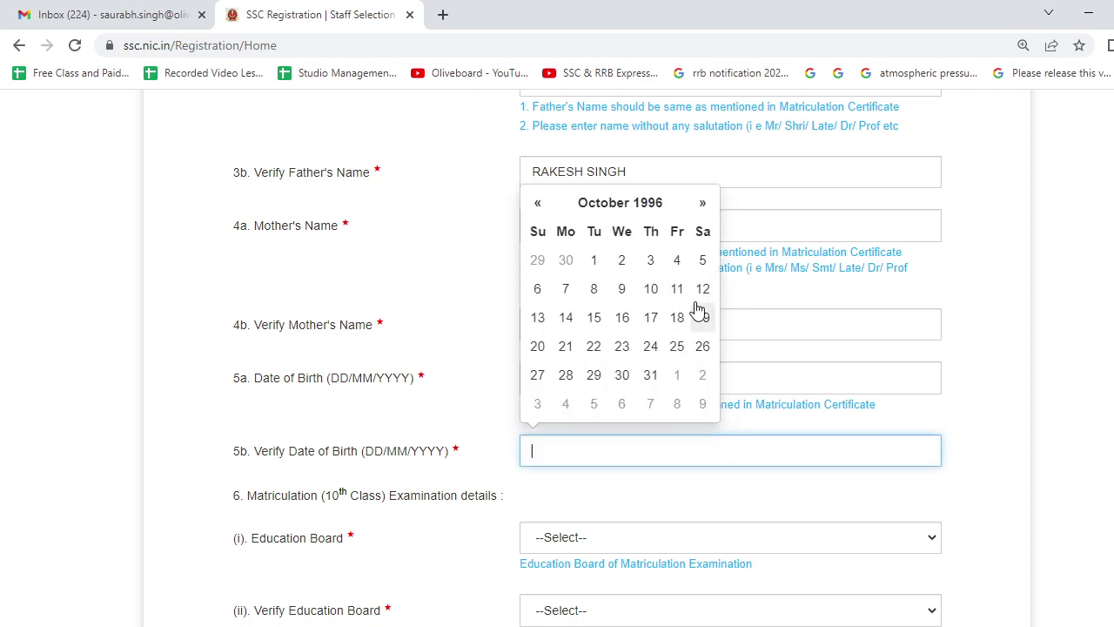
{"action": "left_click", "coordinate": [679, 261]}
{"action": "scroll", "coordinate": [607, 477], "scroll_direction": "down", "scroll_amount": 2}
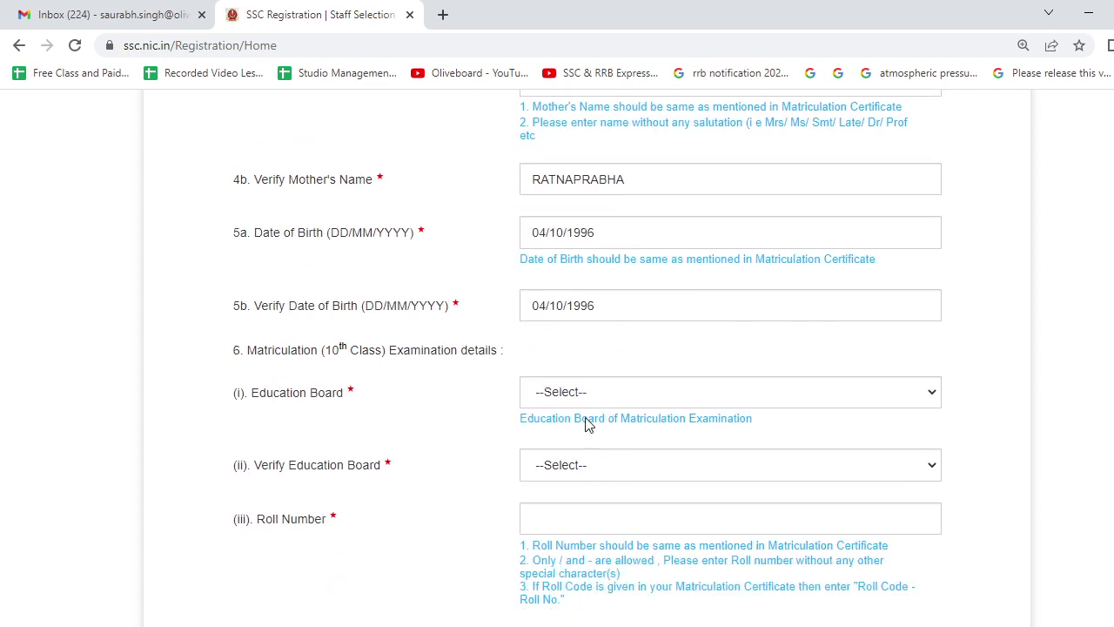
Choose Central Board of Secondary Education (CBSE) in both Education Board and Verify Education Board.
{"action": "left_click", "coordinate": [564, 396]}
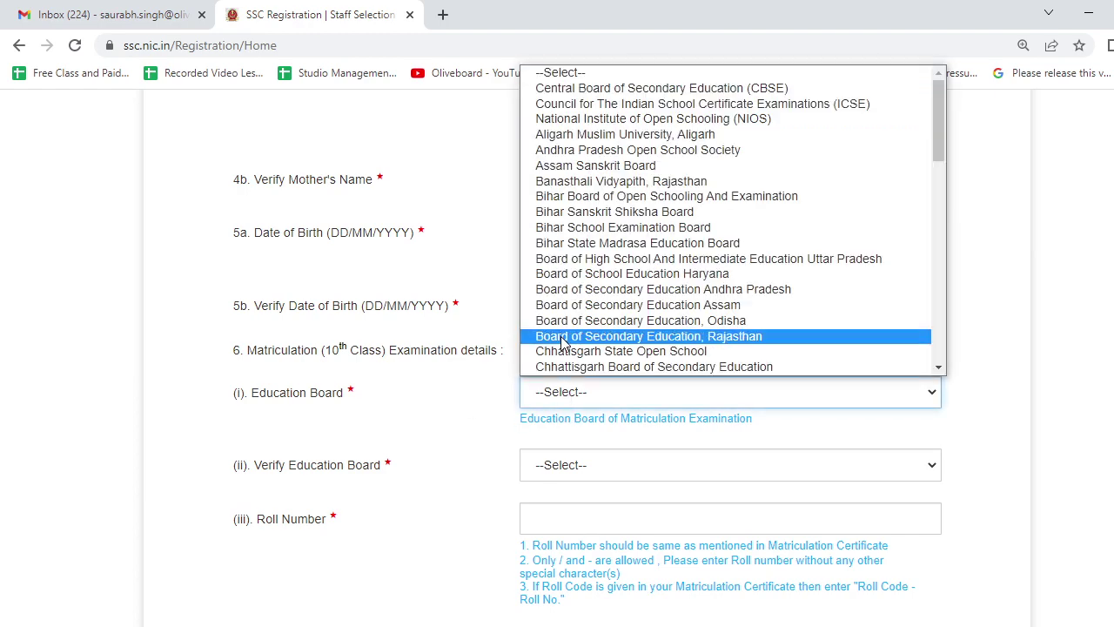
{"action": "left_click", "coordinate": [623, 89]}
{"action": "scroll", "coordinate": [574, 387], "scroll_direction": "down", "scroll_amount": 2}
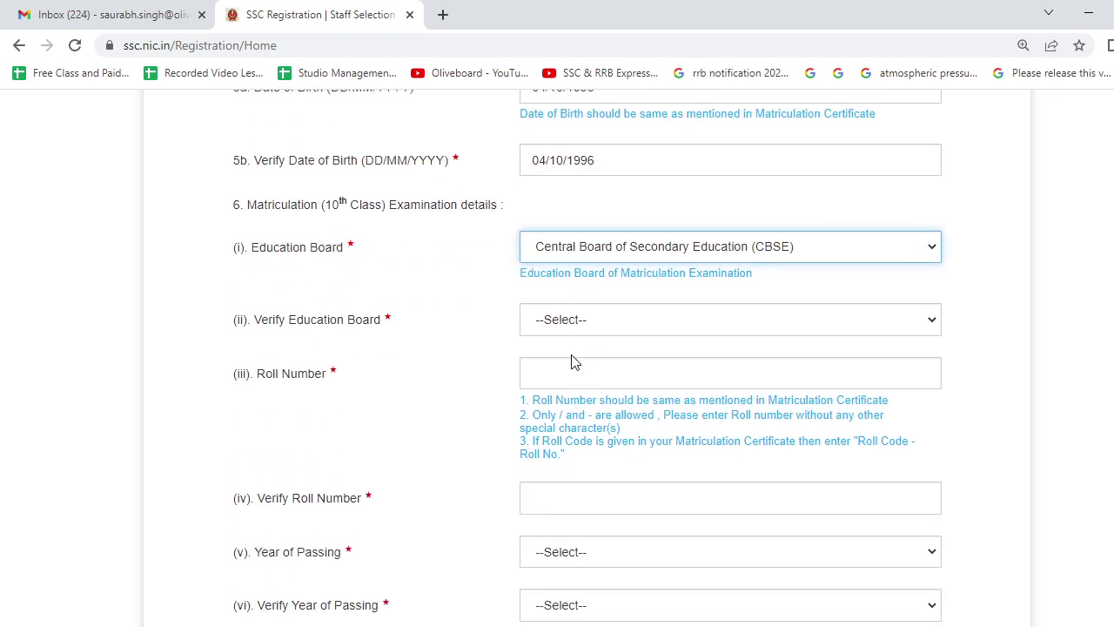
{"action": "left_click", "coordinate": [574, 333]}
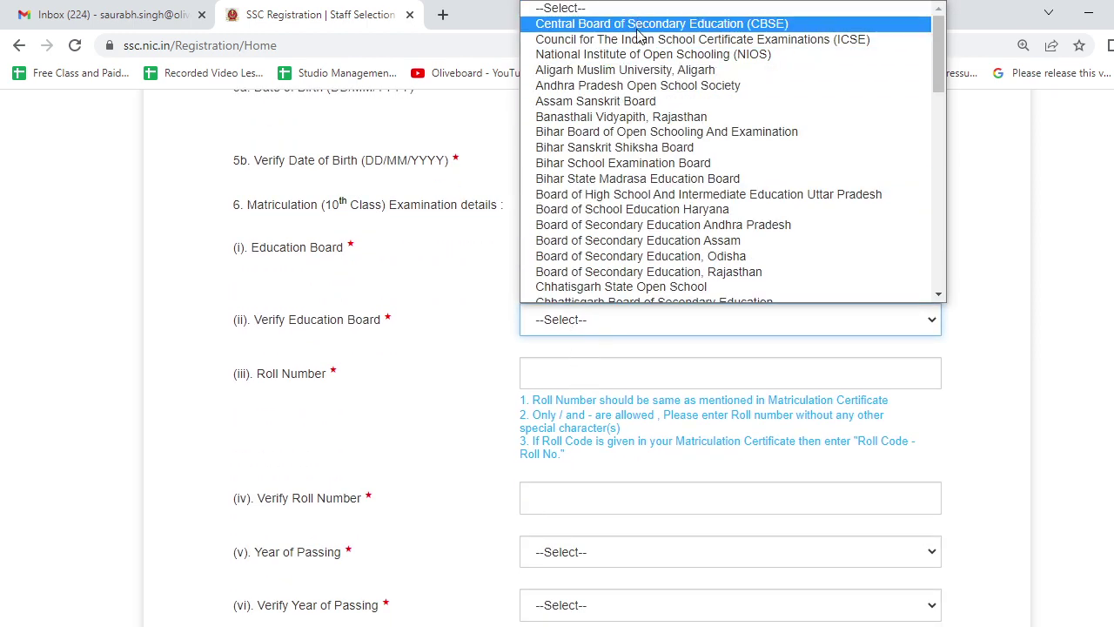
{"action": "left_click", "coordinate": [641, 26]}
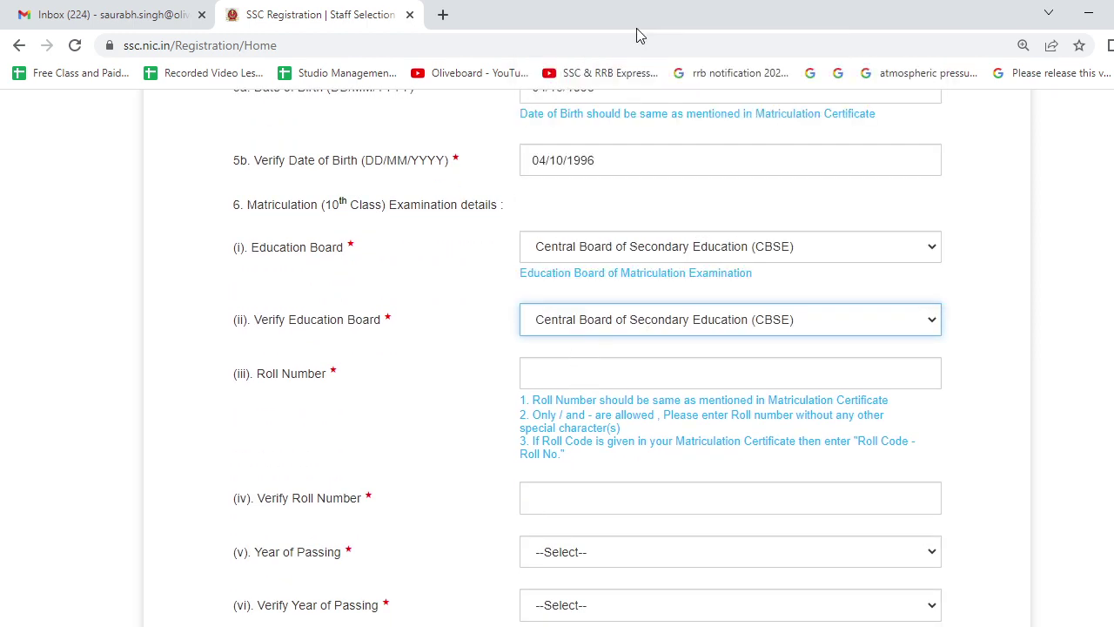
{"action": "left_click", "coordinate": [541, 383]}
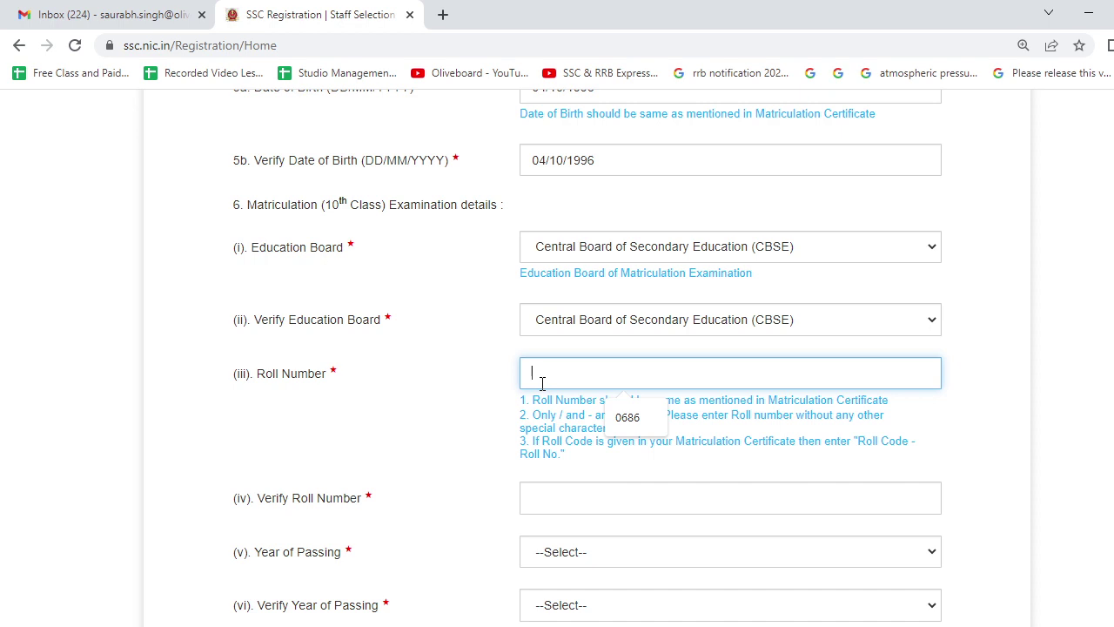
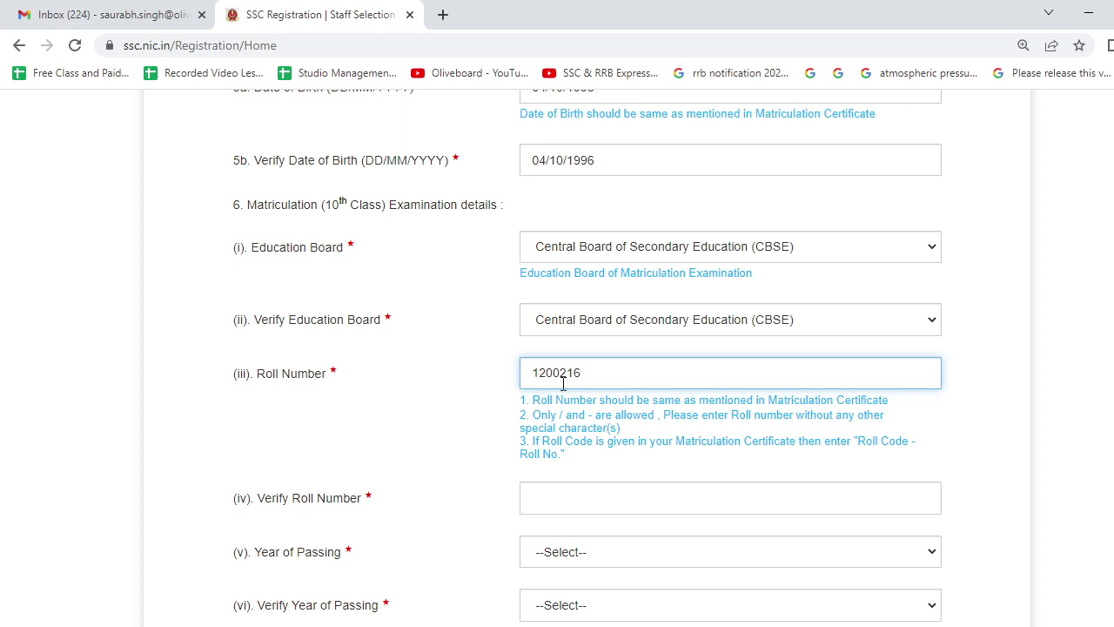
Type the matriculation roll number, fix the extra zero, and repeat it in Verify Roll Number.
{"action": "left_click", "coordinate": [586, 495]}
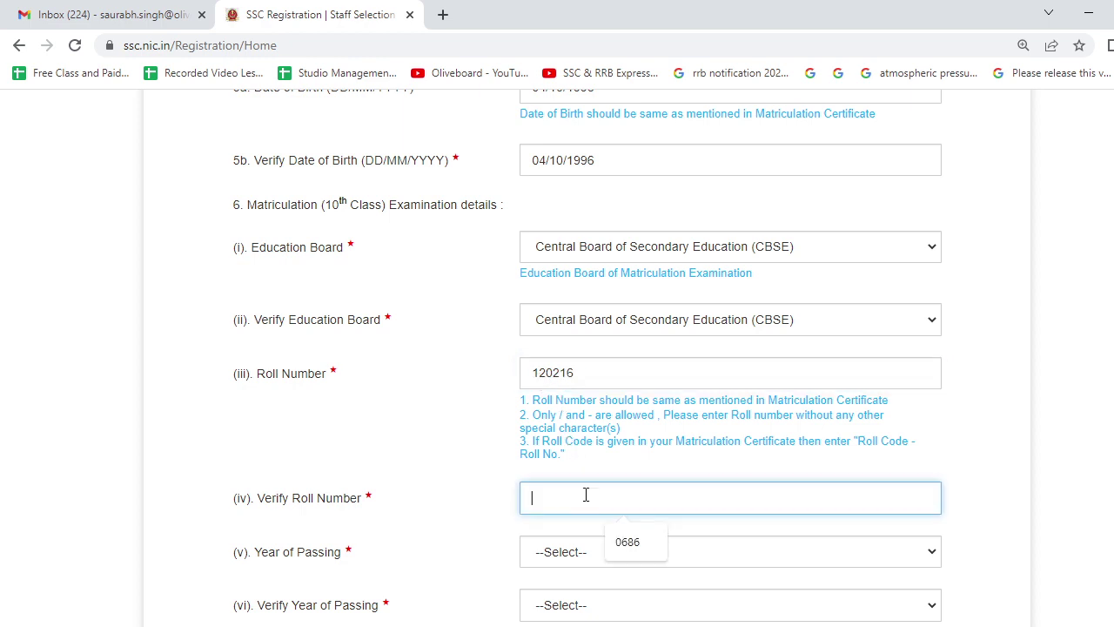
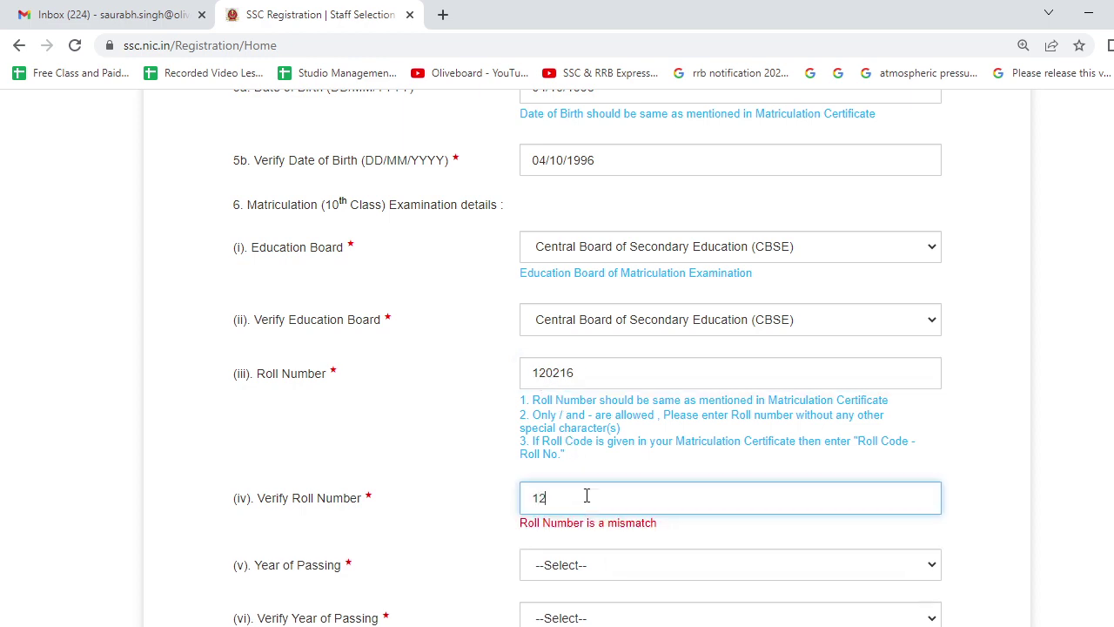
{"action": "scroll", "coordinate": [583, 461], "scroll_direction": "down", "scroll_amount": 2}
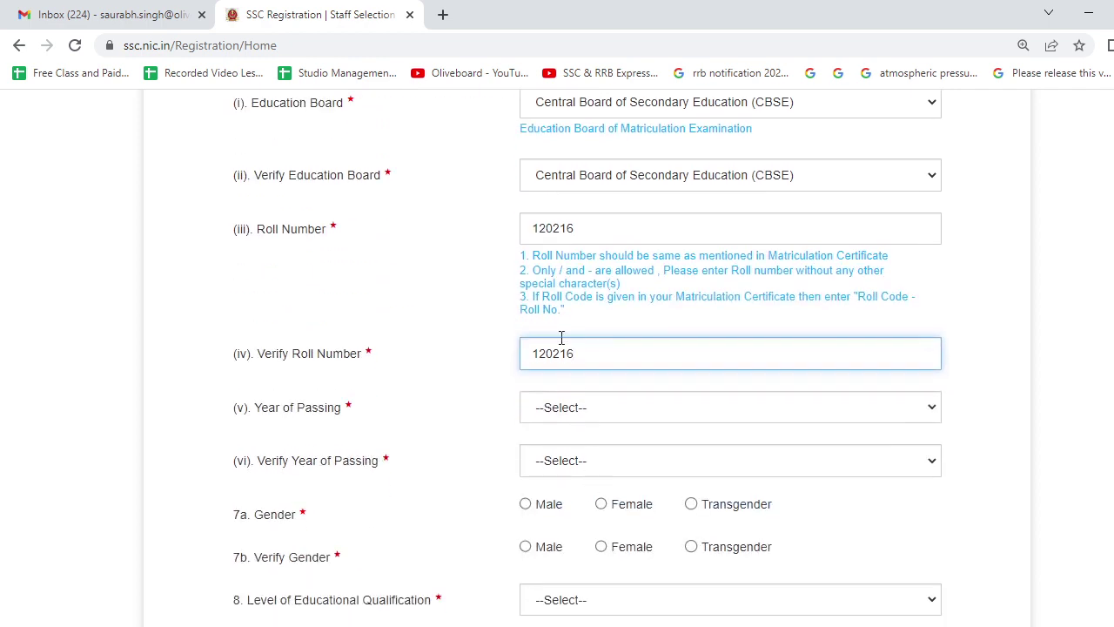
{"action": "scroll", "coordinate": [563, 336], "scroll_direction": "up", "scroll_amount": 2}
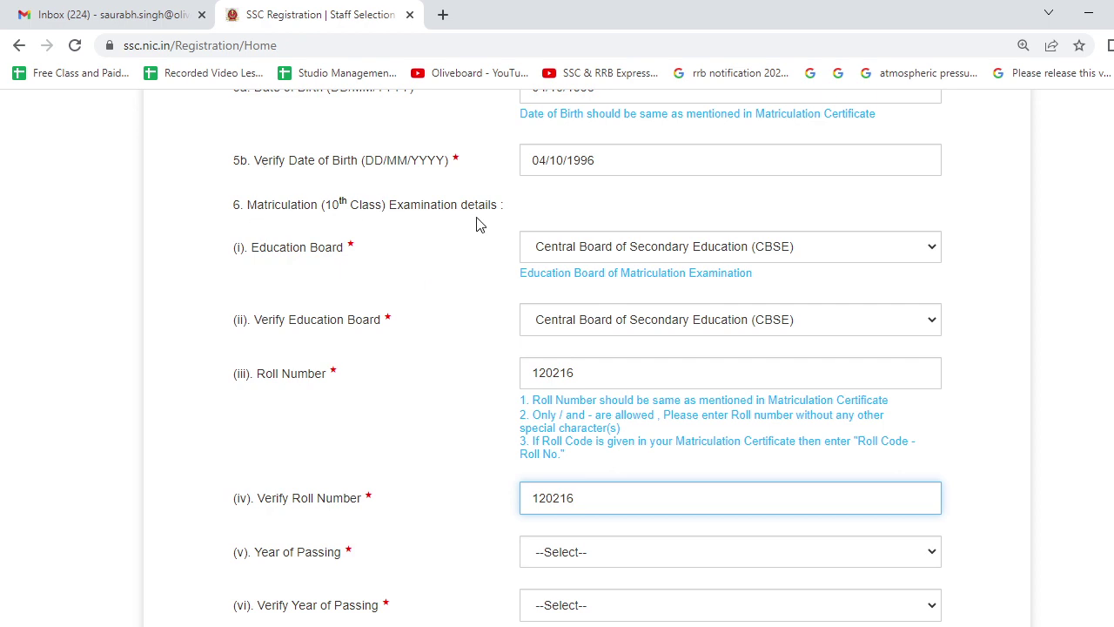
{"action": "scroll", "coordinate": [500, 288], "scroll_direction": "down", "scroll_amount": 4}
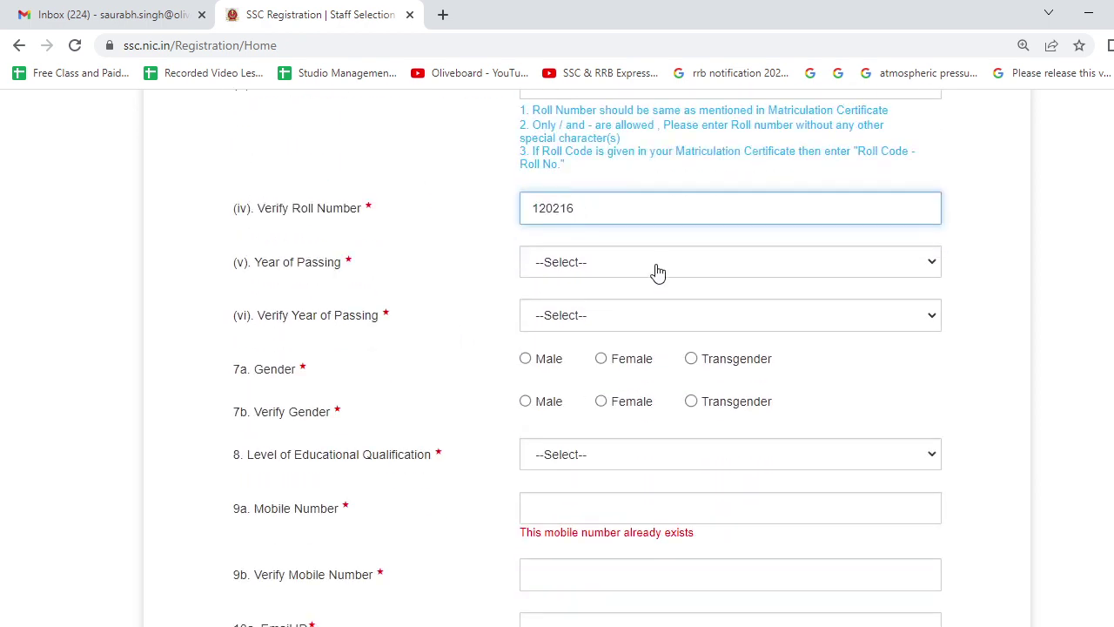
Set Year of Passing and Verify Year of Passing to 2012, correcting an earlier 2016 pick.
{"action": "left_click", "coordinate": [655, 268]}
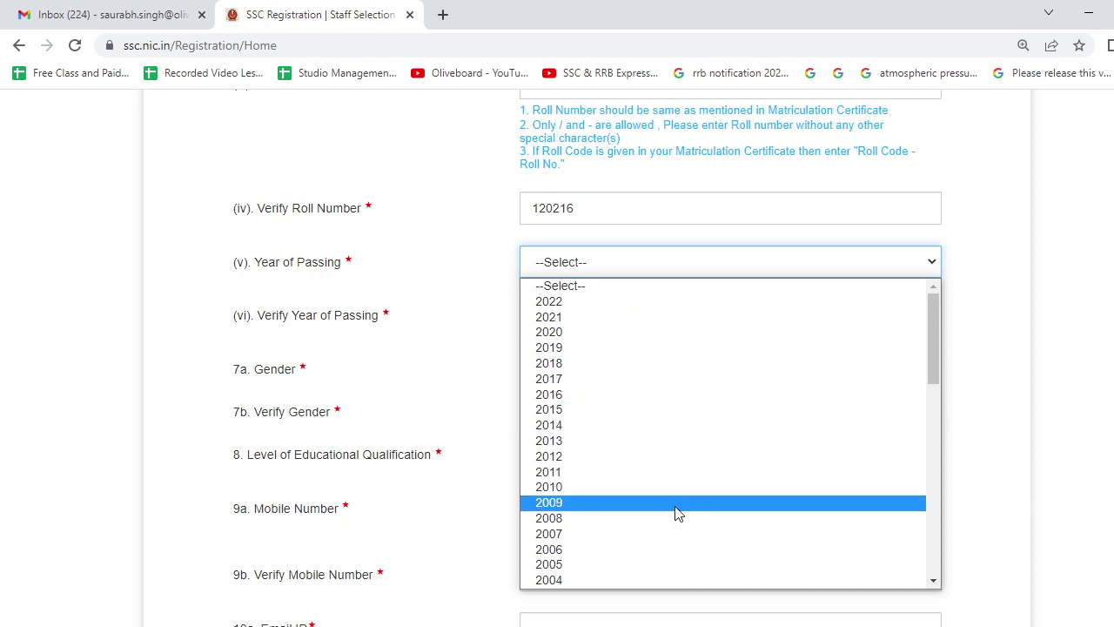
{"action": "left_click", "coordinate": [577, 395]}
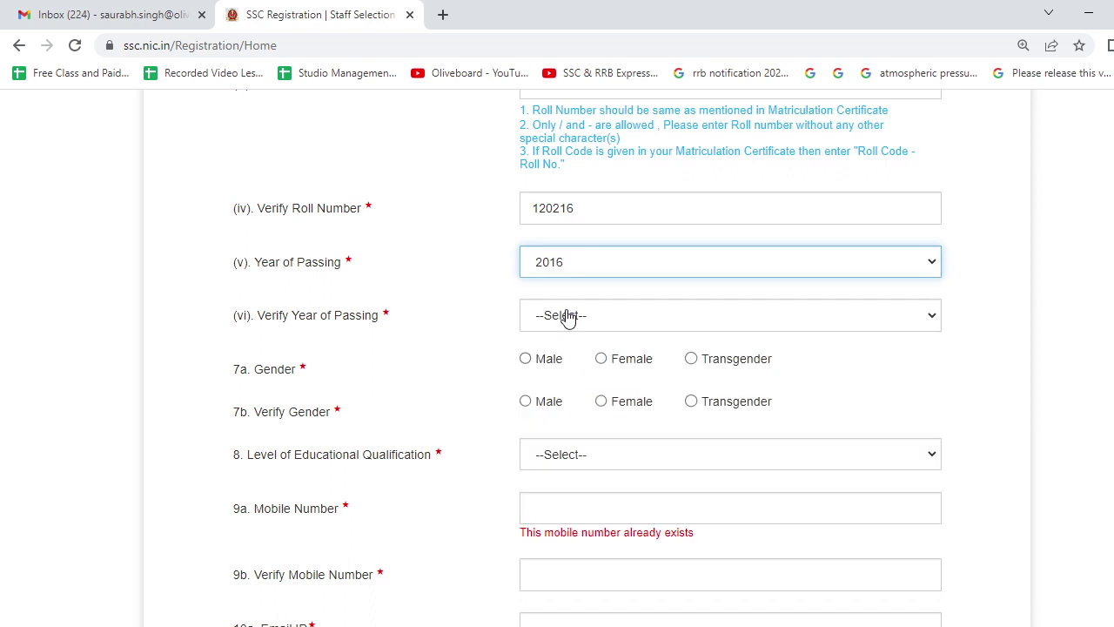
{"action": "left_click", "coordinate": [574, 272]}
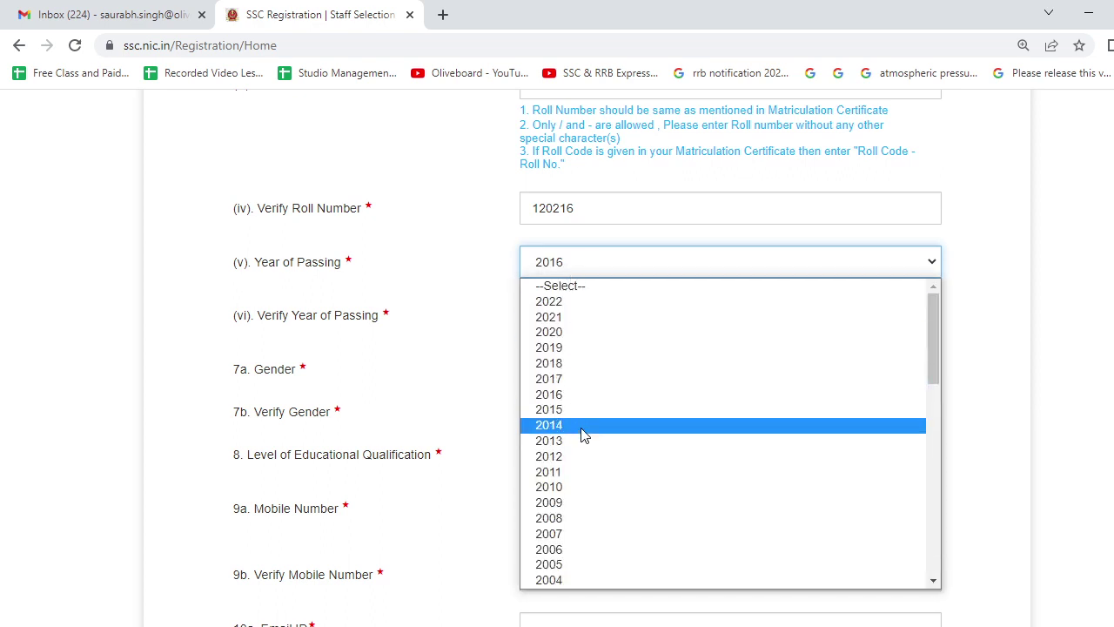
{"action": "left_click", "coordinate": [584, 457]}
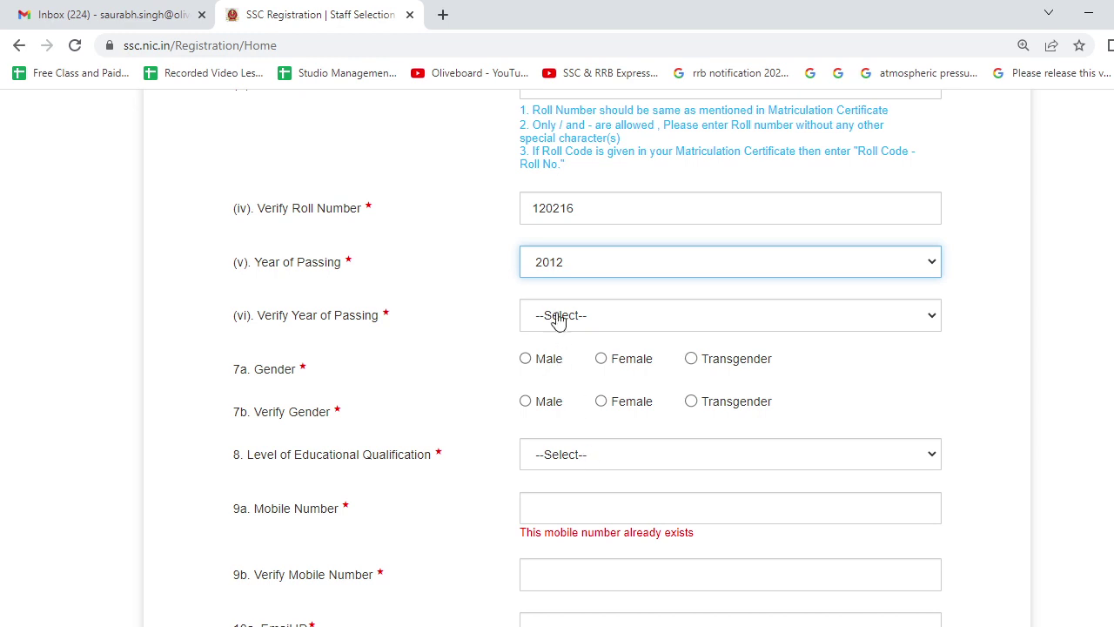
{"action": "left_click", "coordinate": [557, 315]}
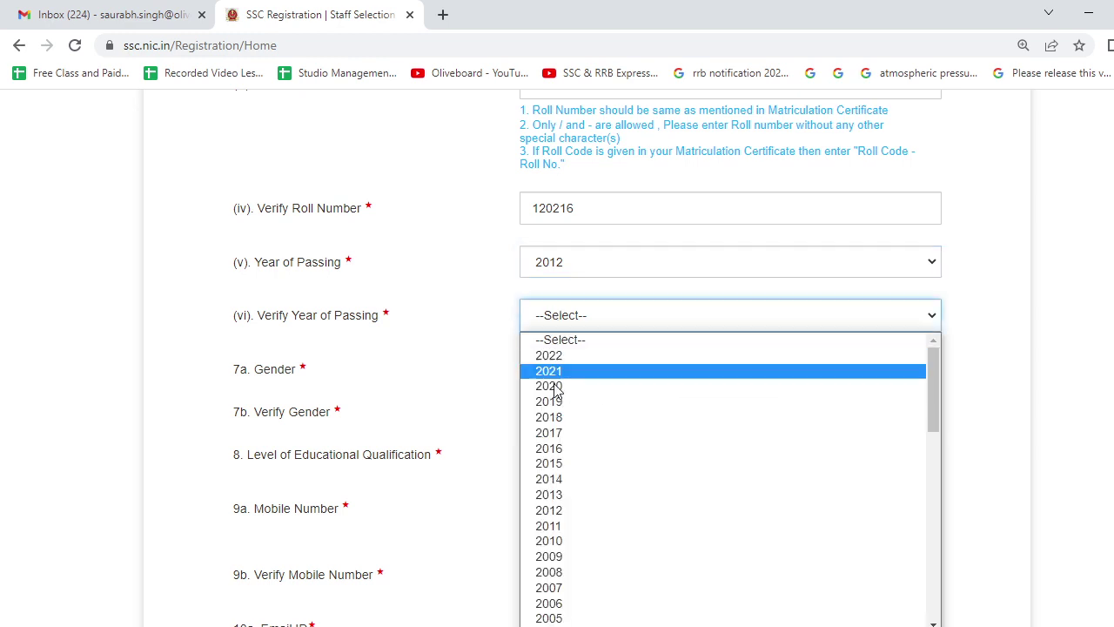
{"action": "left_click", "coordinate": [569, 510]}
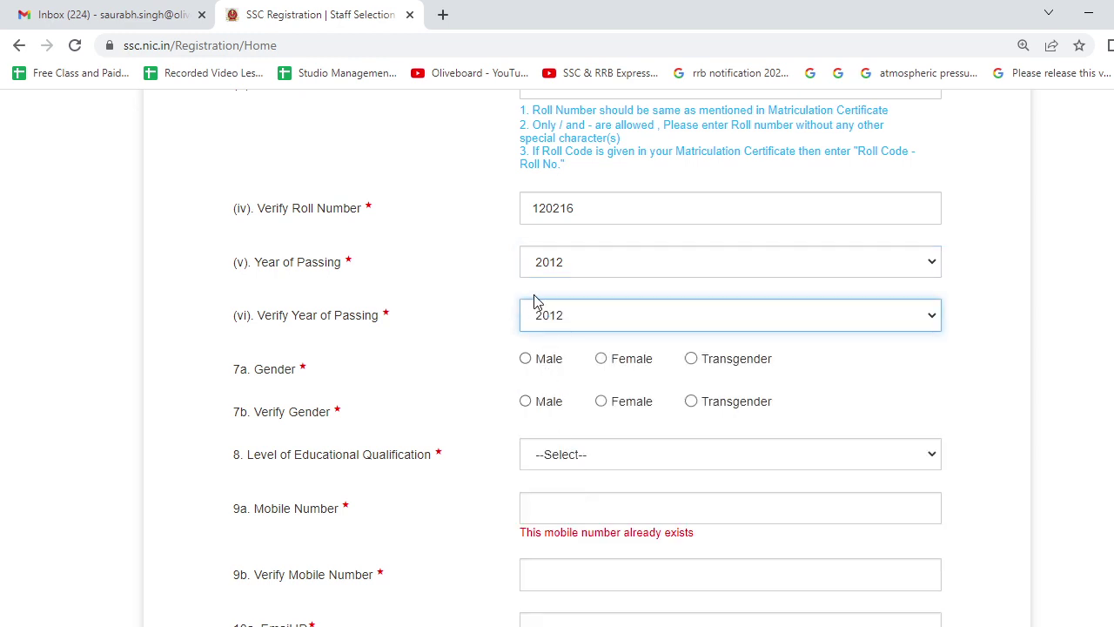
Select Male for both the Gender and Verify Gender entries.
{"action": "scroll", "coordinate": [534, 301], "scroll_direction": "down", "scroll_amount": 2}
{"action": "left_click", "coordinate": [534, 216]}
{"action": "left_click", "coordinate": [536, 259]}
{"action": "scroll", "coordinate": [536, 261], "scroll_direction": "up", "scroll_amount": 12}
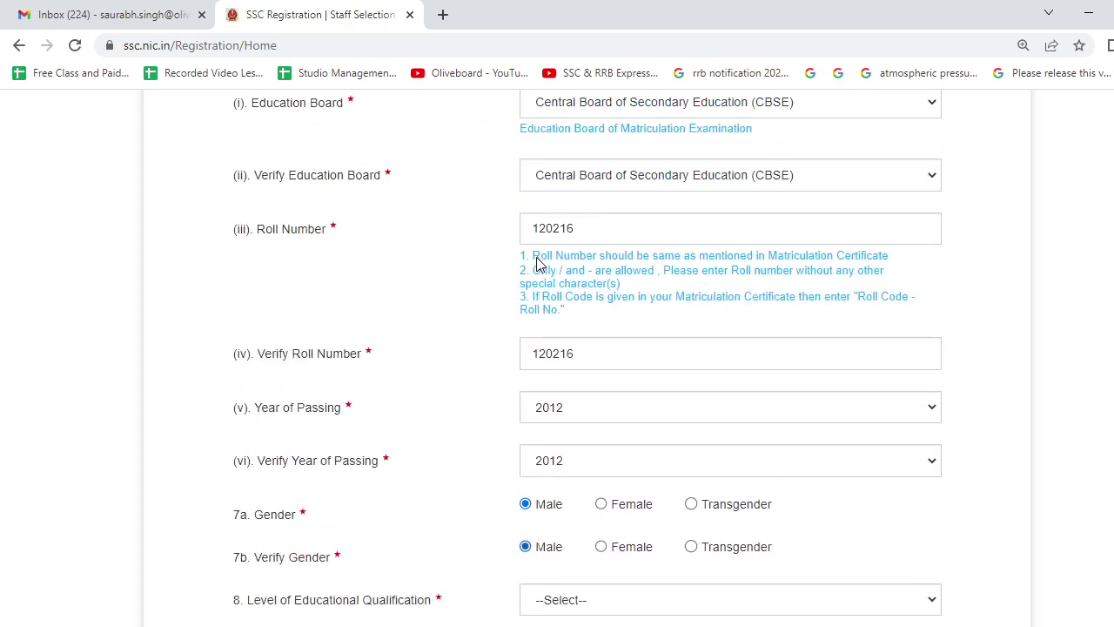
{"action": "scroll", "coordinate": [537, 264], "scroll_direction": "down", "scroll_amount": 13}
{"action": "scroll", "coordinate": [537, 264], "scroll_direction": "down", "scroll_amount": 2}
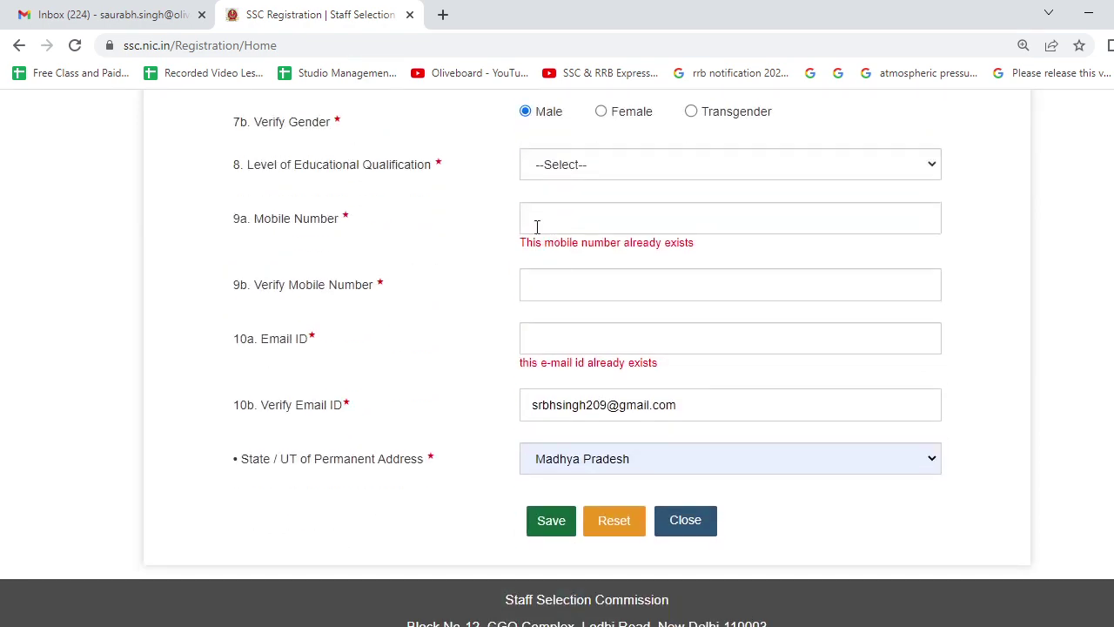
Choose Graduation as the qualification level, then enter a mobile number and delete the verify entry's digits.
{"action": "left_click", "coordinate": [548, 173]}
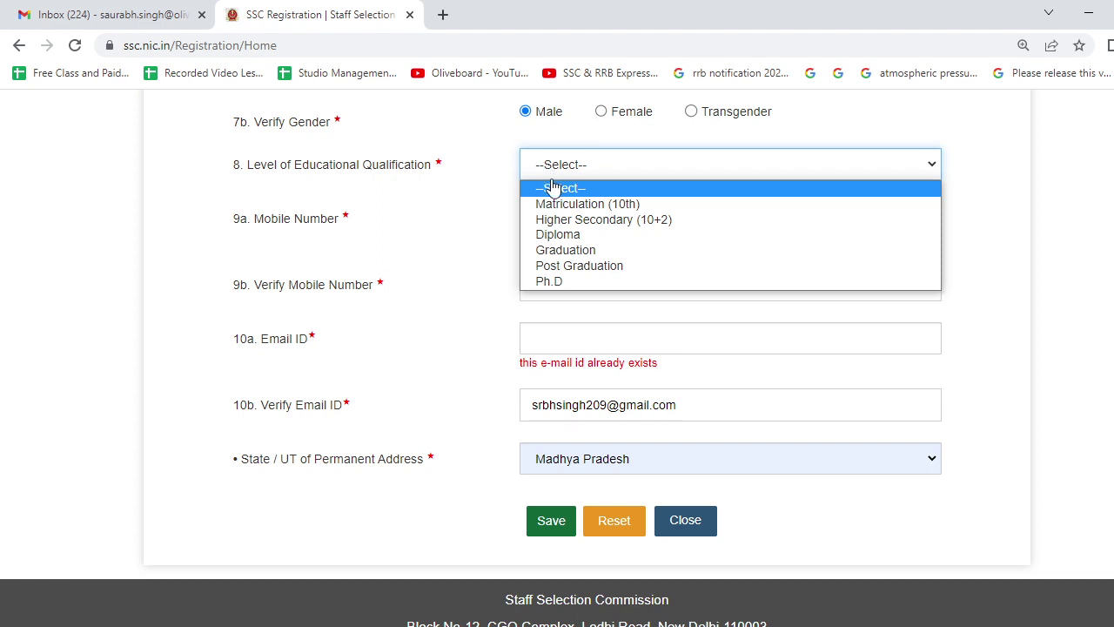
{"action": "left_click", "coordinate": [570, 251]}
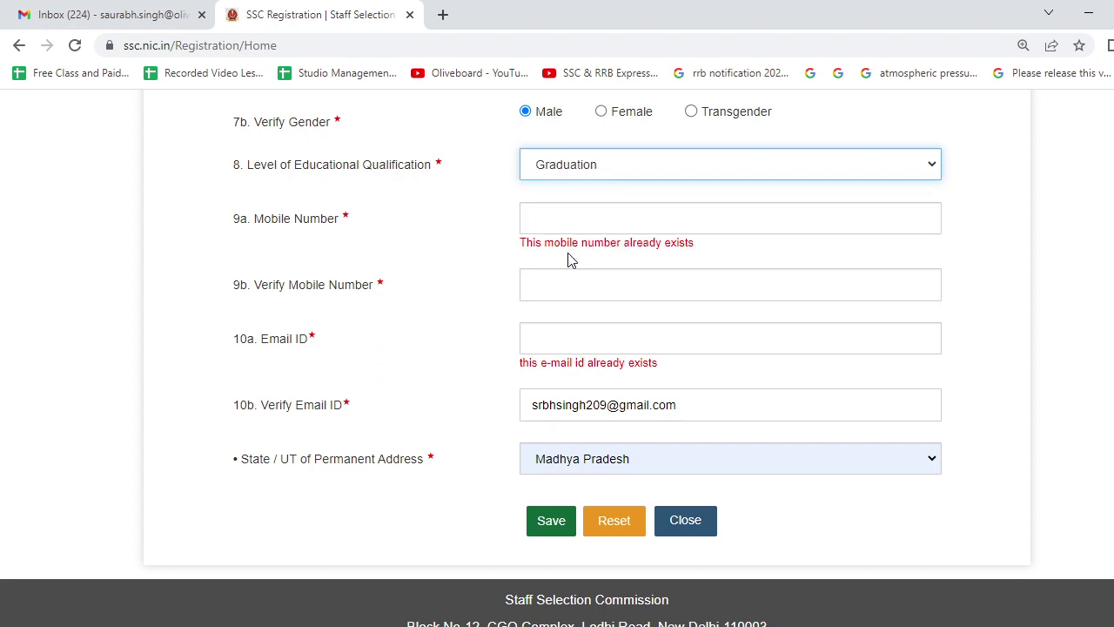
{"action": "left_click", "coordinate": [563, 228]}
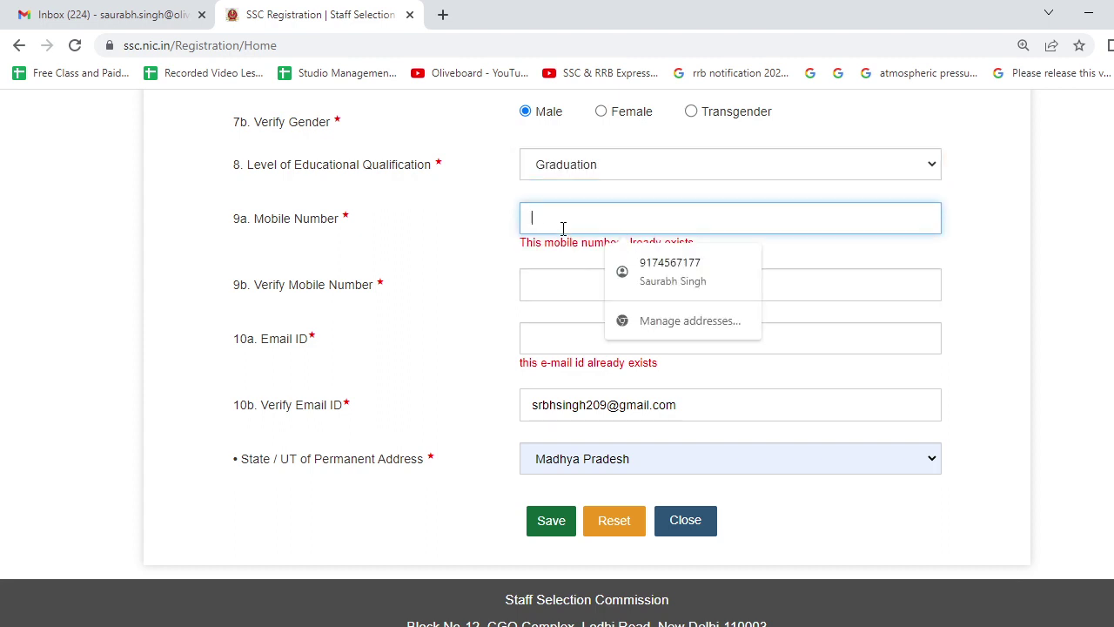
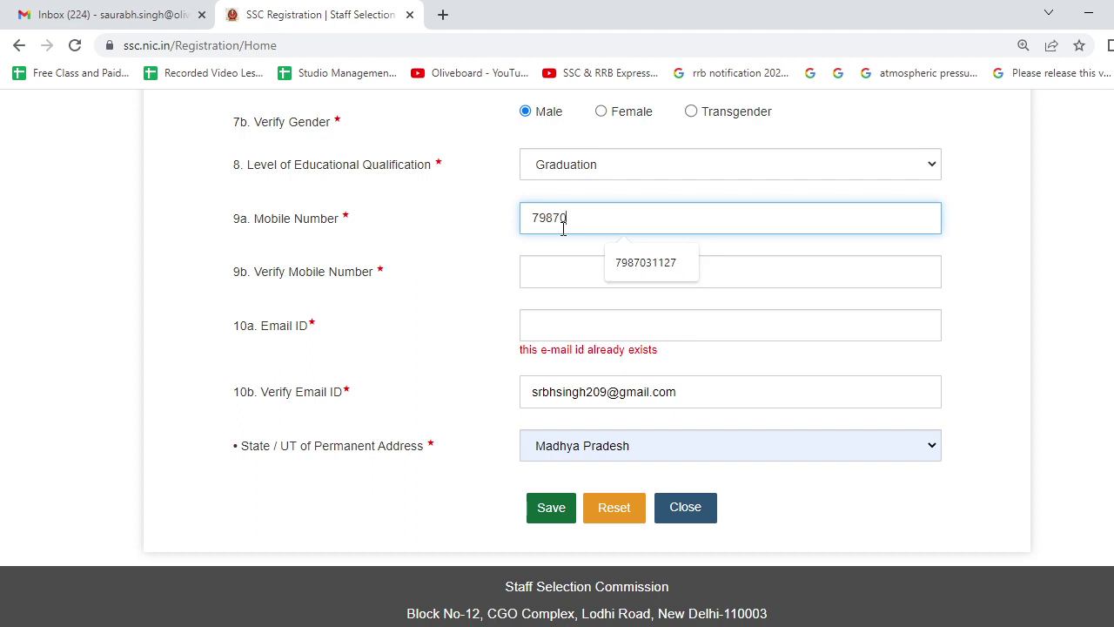
{"action": "left_click", "coordinate": [564, 297]}
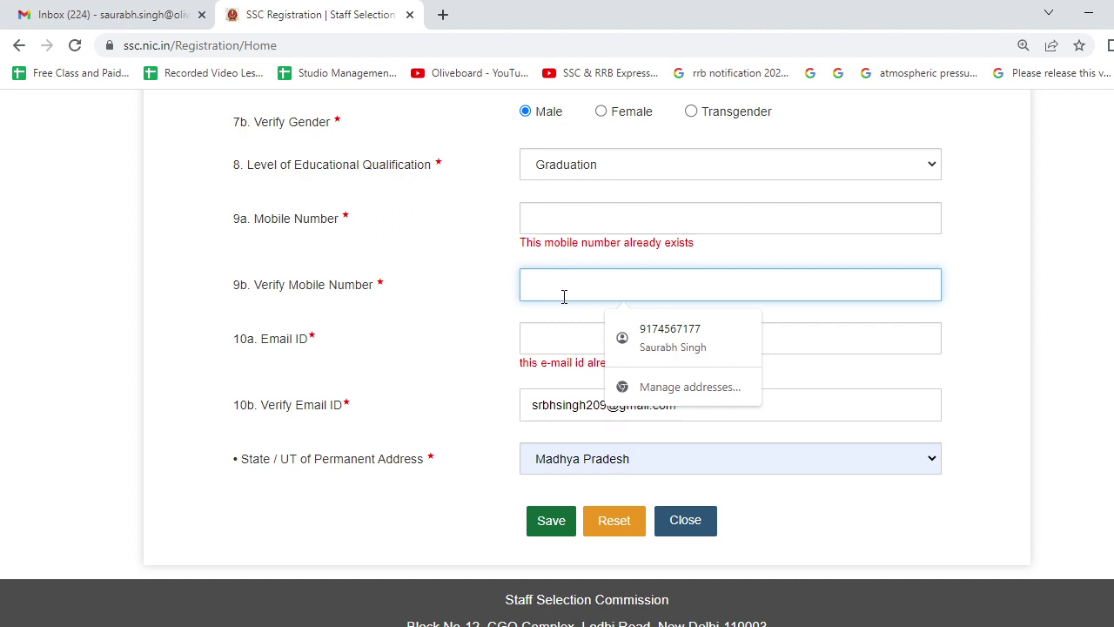
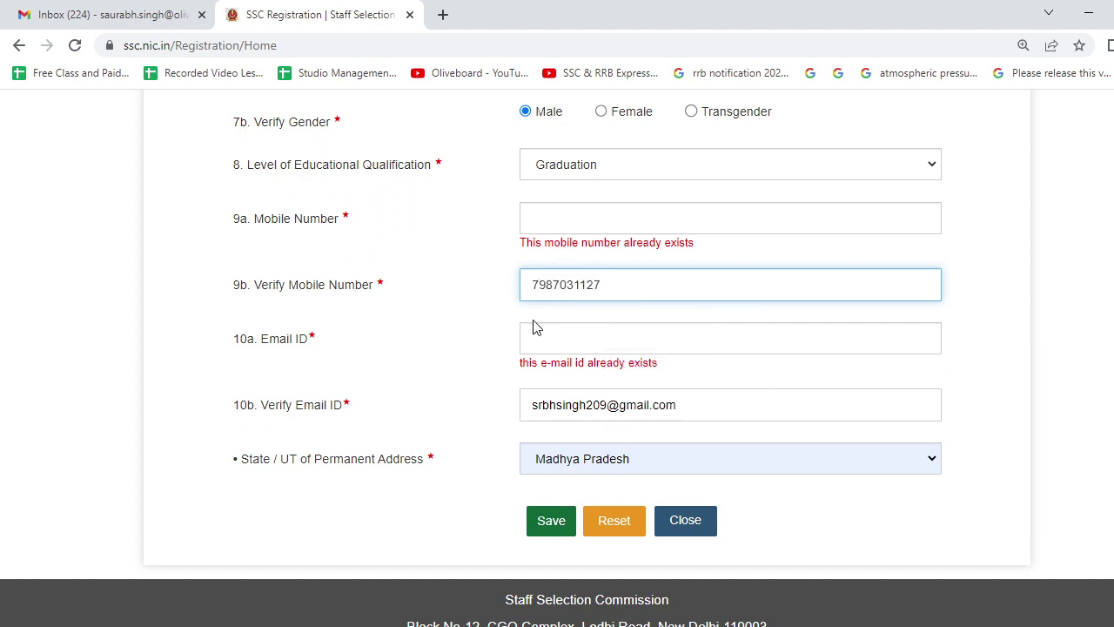
{"action": "left_click_drag", "start_coordinate": [608, 285], "coordinate": [485, 281]}
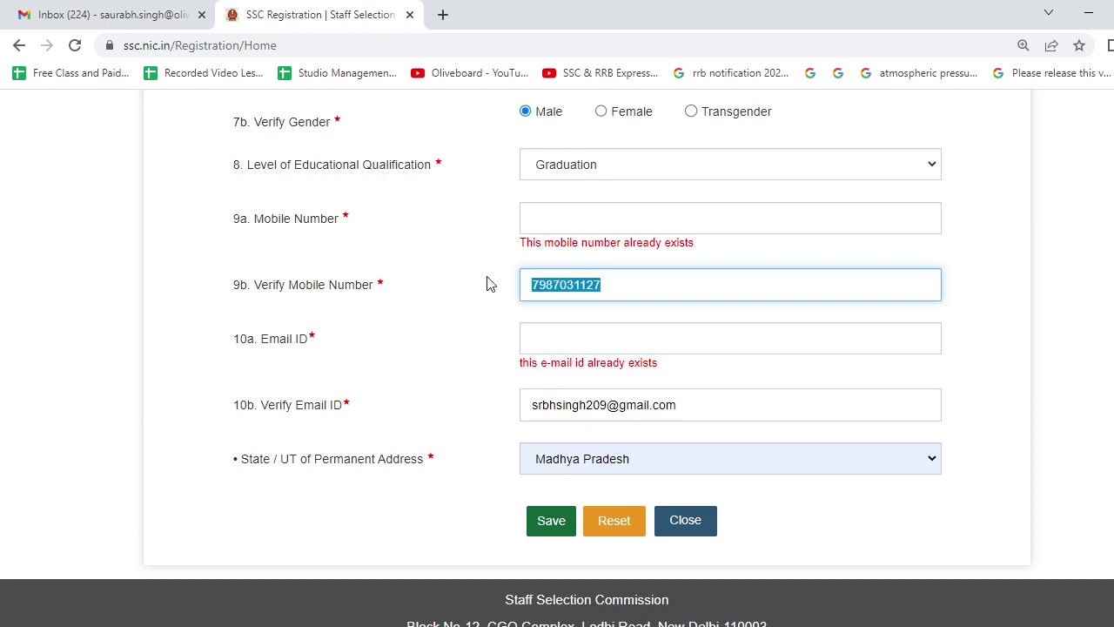
{"action": "left_click", "coordinate": [532, 219]}
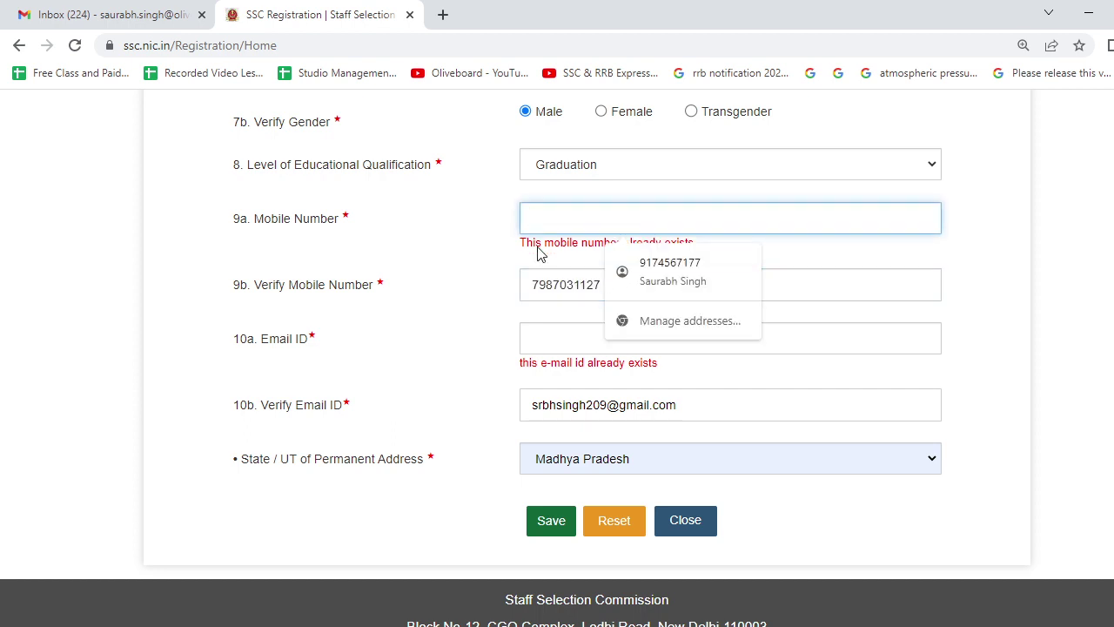
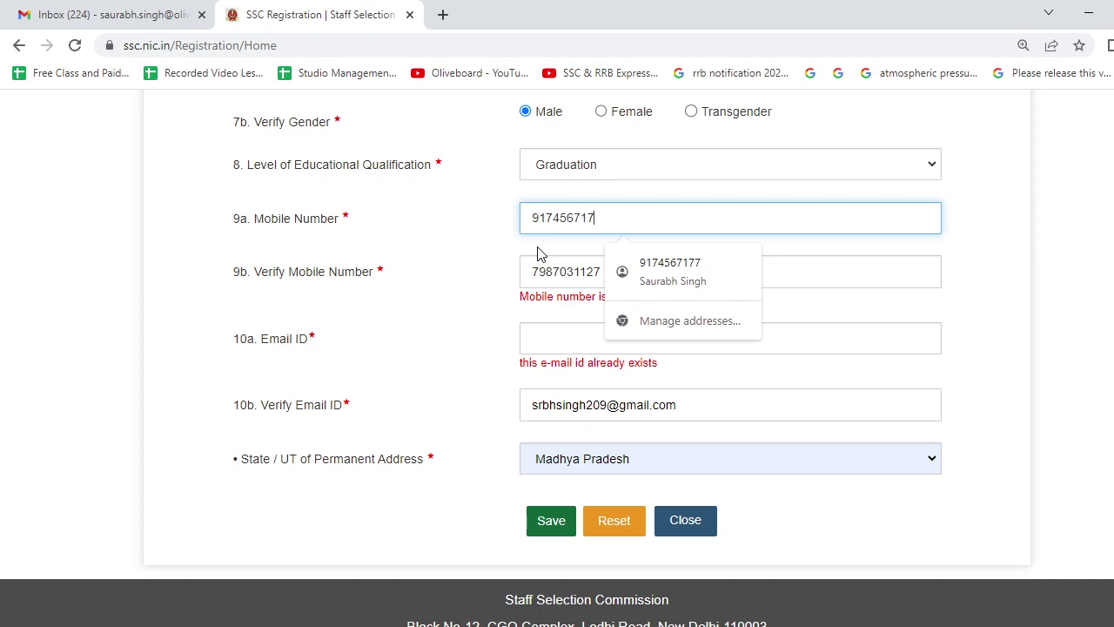
{"action": "left_click", "coordinate": [586, 285]}
{"action": "key", "text": "BackSpace"}
{"action": "key", "text": "BackSpace"}
{"action": "key", "text": "BackSpace"}
{"action": "key", "text": "BackSpace"}
{"action": "key", "text": "BackSpace"}
{"action": "key", "text": "BackSpace"}
{"action": "key", "text": "BackSpace"}
{"action": "key", "text": "BackSpace"}
{"action": "key", "text": "BackSpace"}
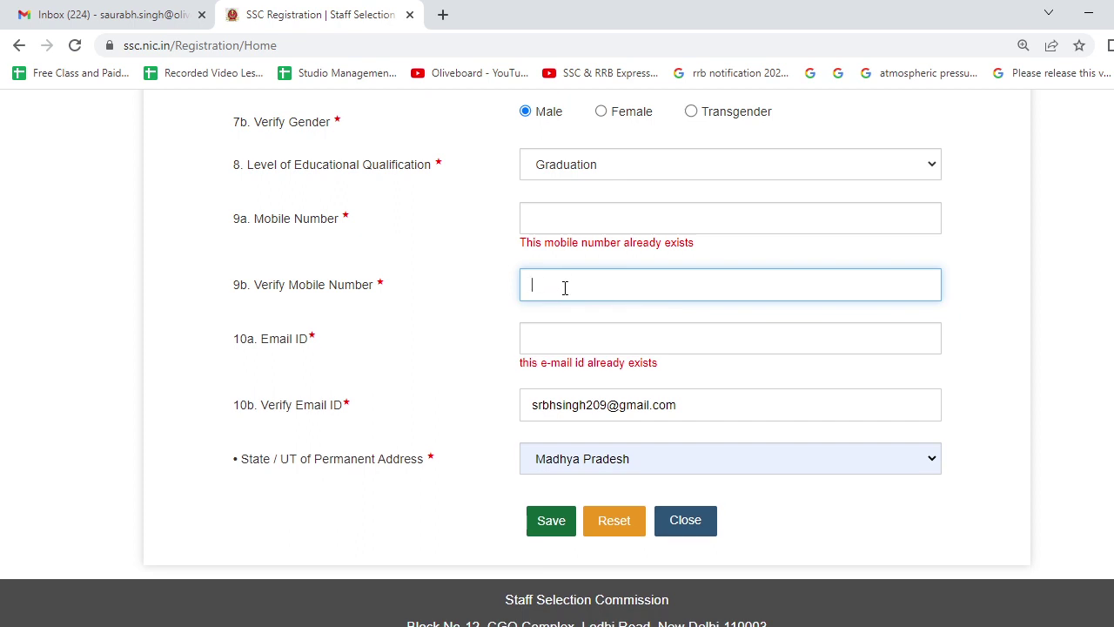
Visit the Email ID and Verify Email ID fields, dismissing their autofill suggestions.
{"action": "left_click", "coordinate": [563, 315]}
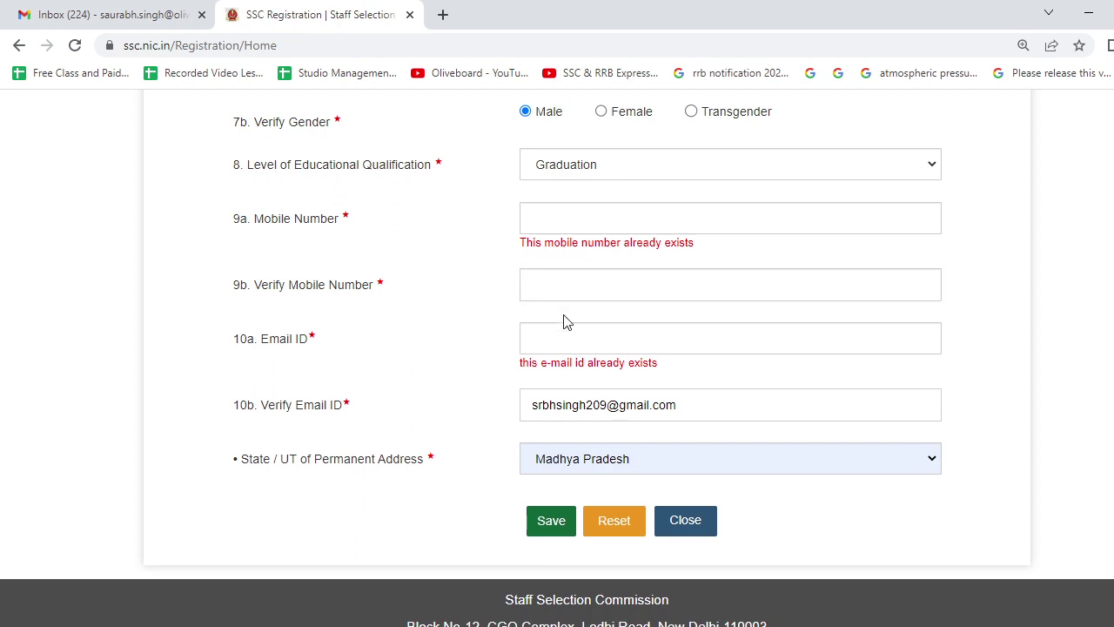
{"action": "left_click", "coordinate": [564, 335]}
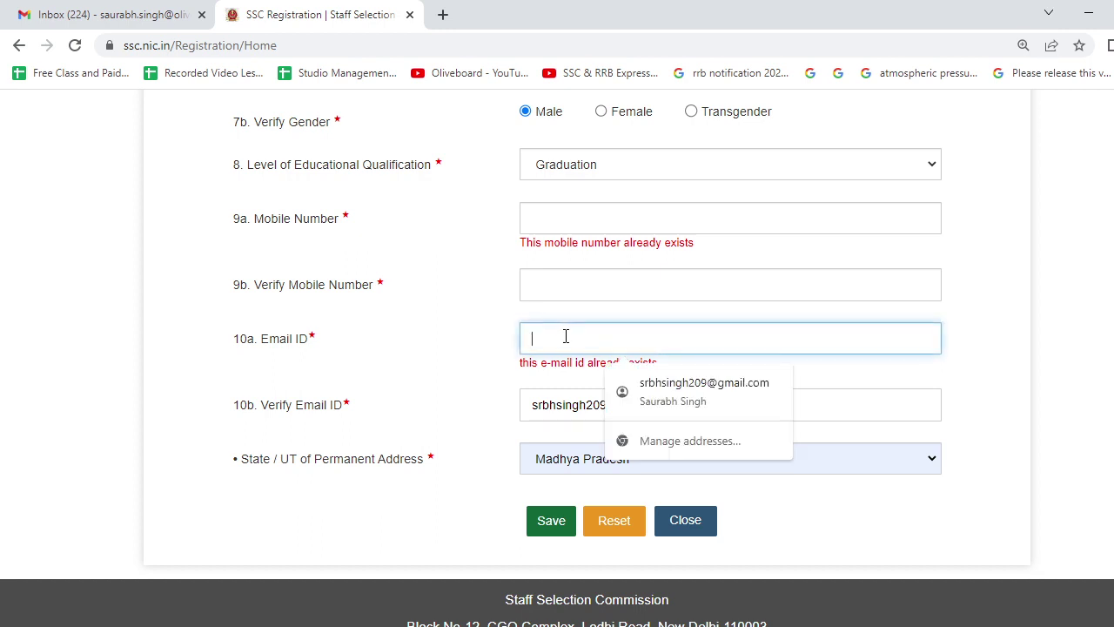
{"action": "left_click", "coordinate": [440, 375]}
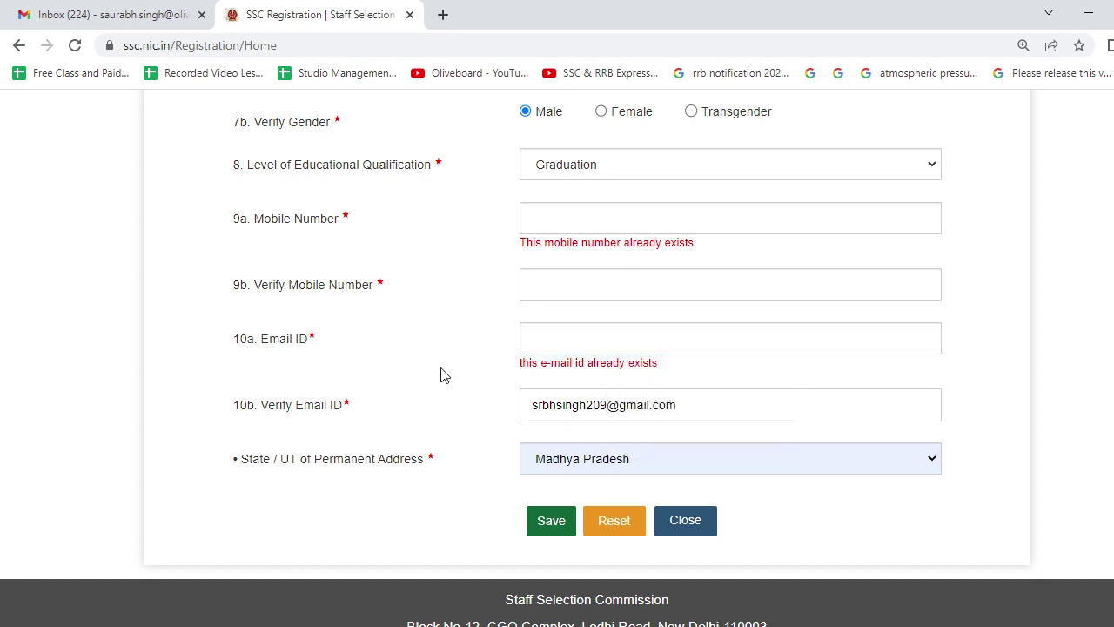
{"action": "left_click", "coordinate": [585, 417]}
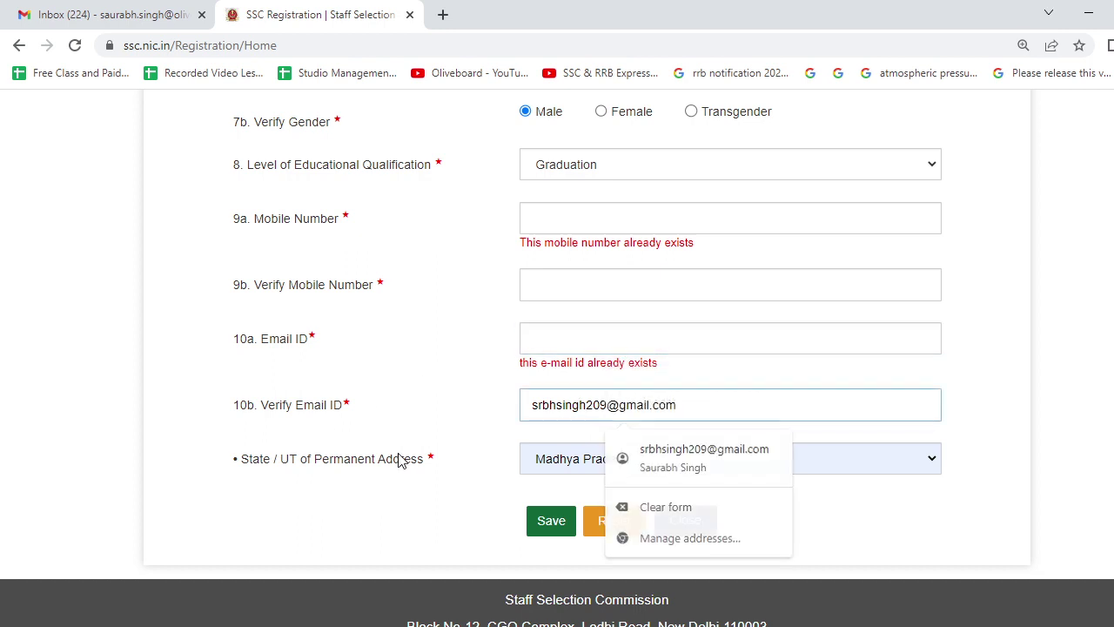
{"action": "left_click", "coordinate": [444, 459]}
Keep Madhya Pradesh as the State/UT and save the basic details.
{"action": "left_click", "coordinate": [585, 476]}
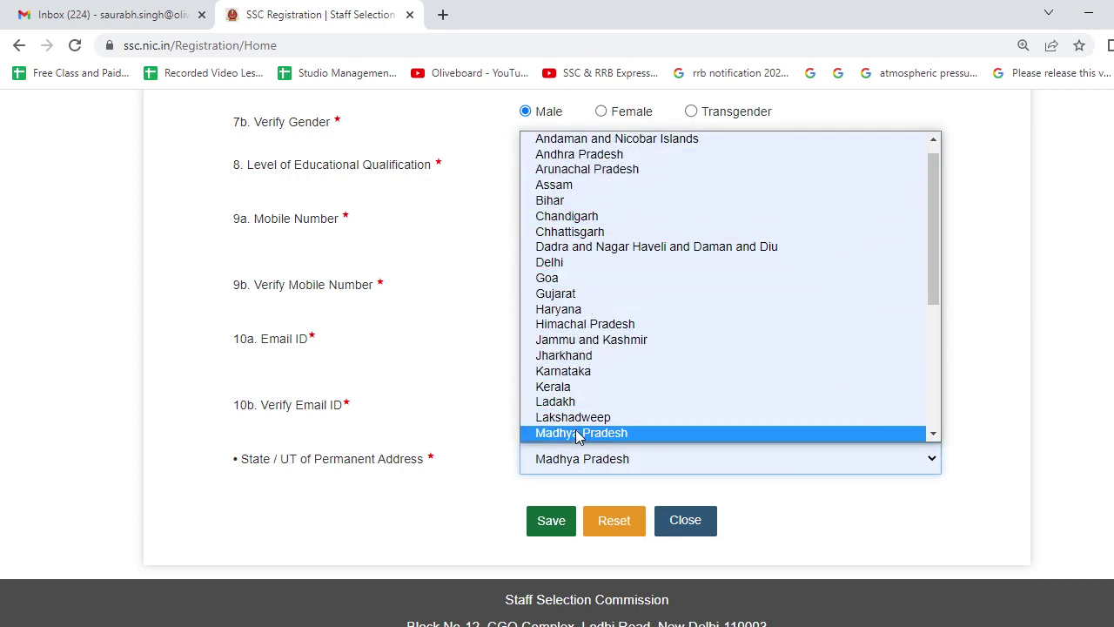
{"action": "scroll", "coordinate": [557, 246], "scroll_direction": "up", "scroll_amount": 1}
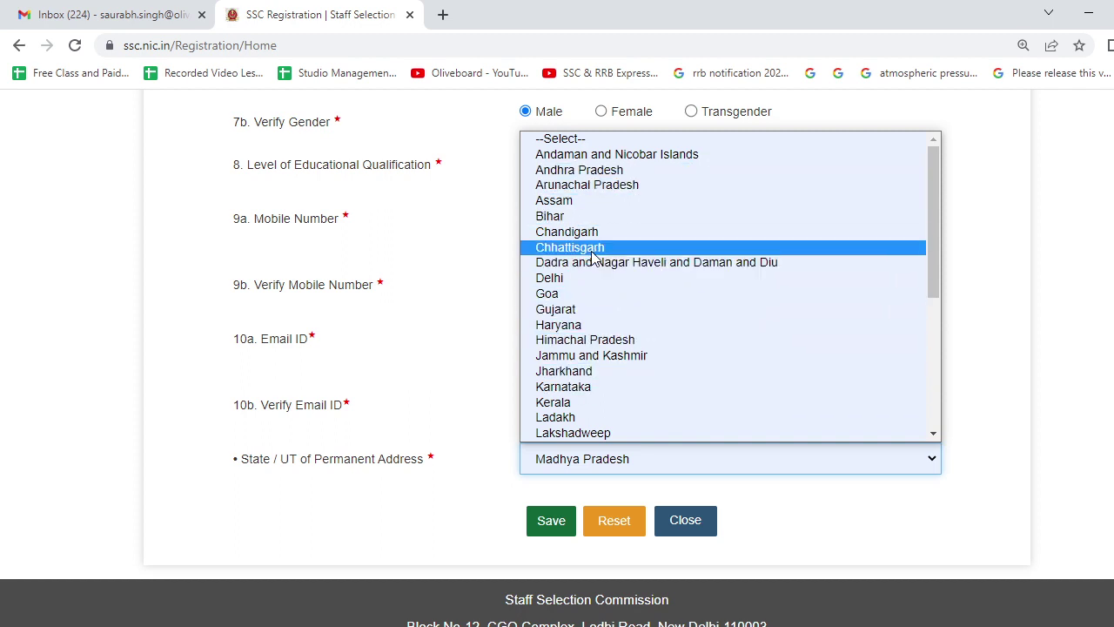
{"action": "scroll", "coordinate": [595, 265], "scroll_direction": "down", "scroll_amount": 3}
{"action": "scroll", "coordinate": [549, 391], "scroll_direction": "up", "scroll_amount": 7}
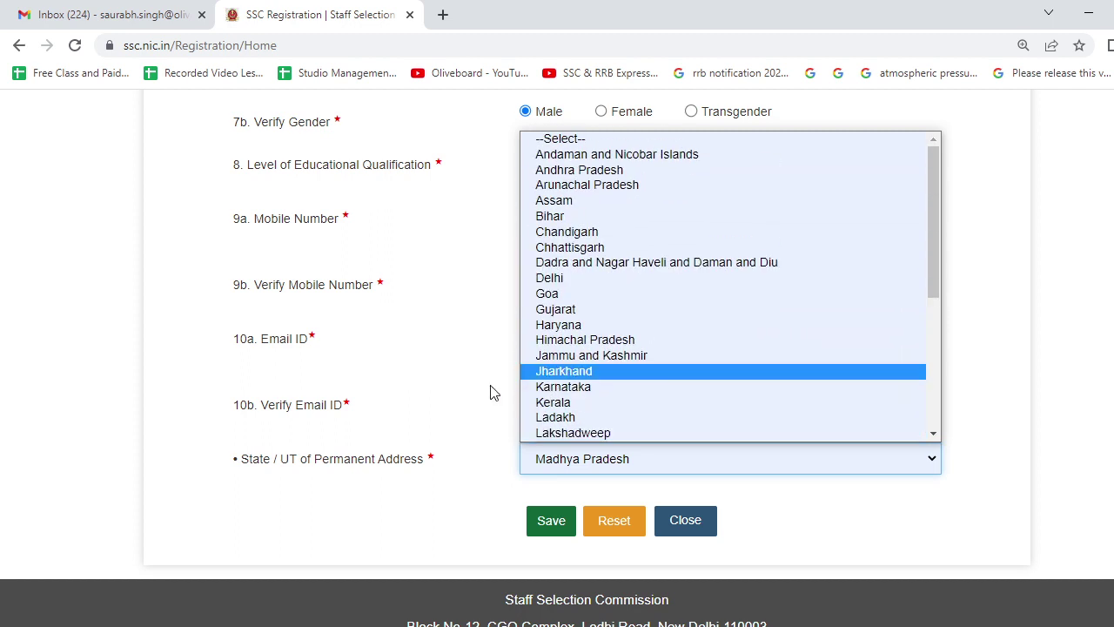
{"action": "left_click", "coordinate": [490, 392]}
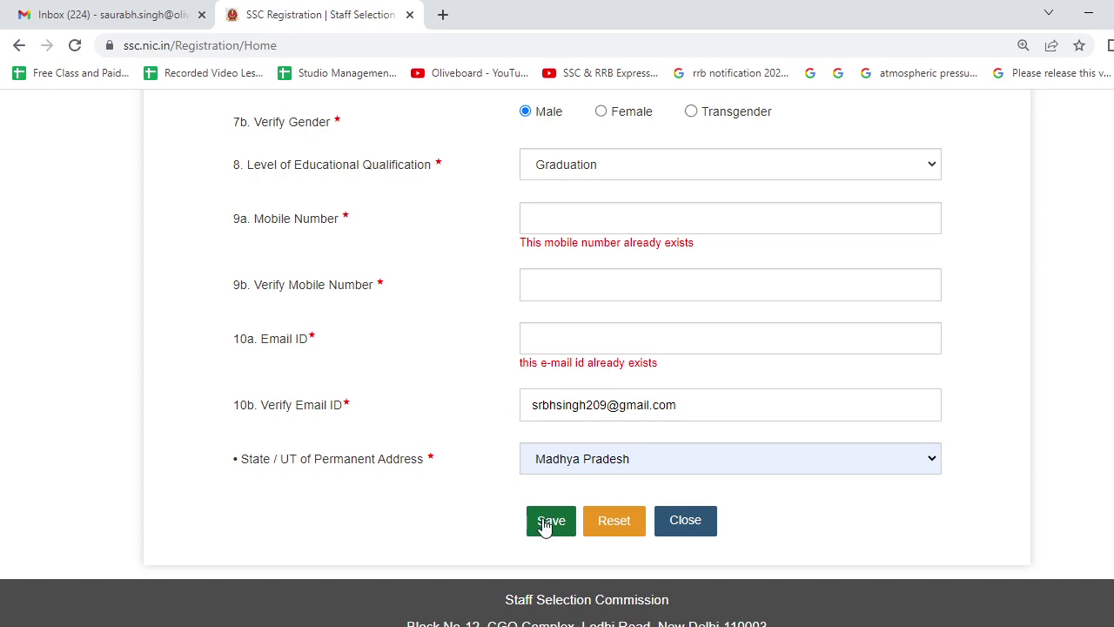
{"action": "left_click", "coordinate": [543, 520]}
{"action": "scroll", "coordinate": [548, 505], "scroll_direction": "up", "scroll_amount": 10}
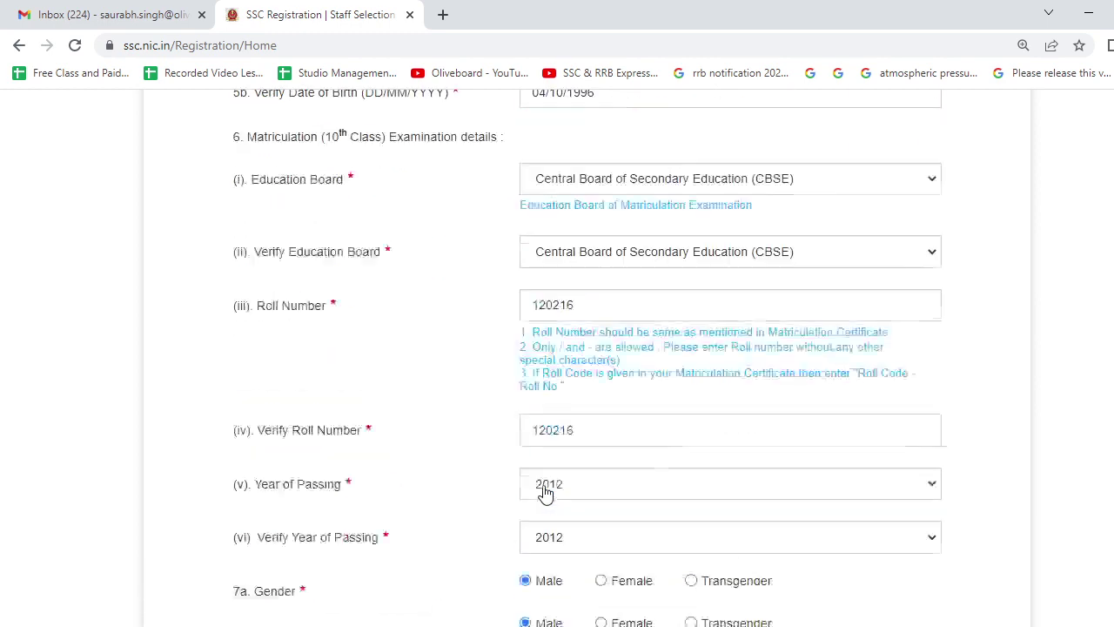
{"action": "scroll", "coordinate": [545, 494], "scroll_direction": "up", "scroll_amount": 10}
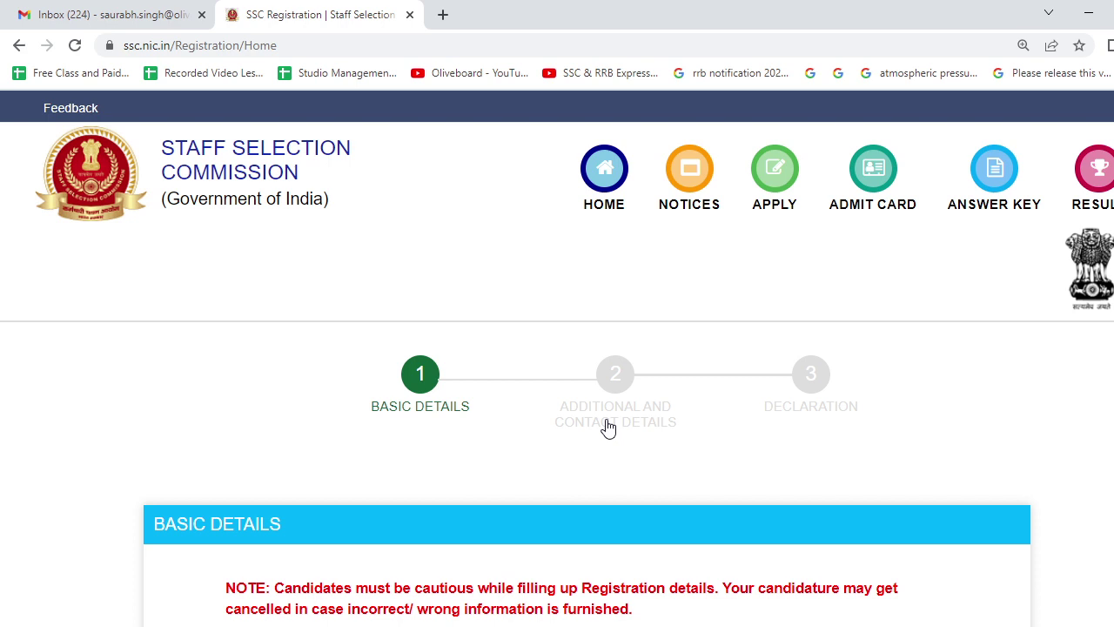
{"action": "scroll", "coordinate": [608, 426], "scroll_direction": "down", "scroll_amount": 4}
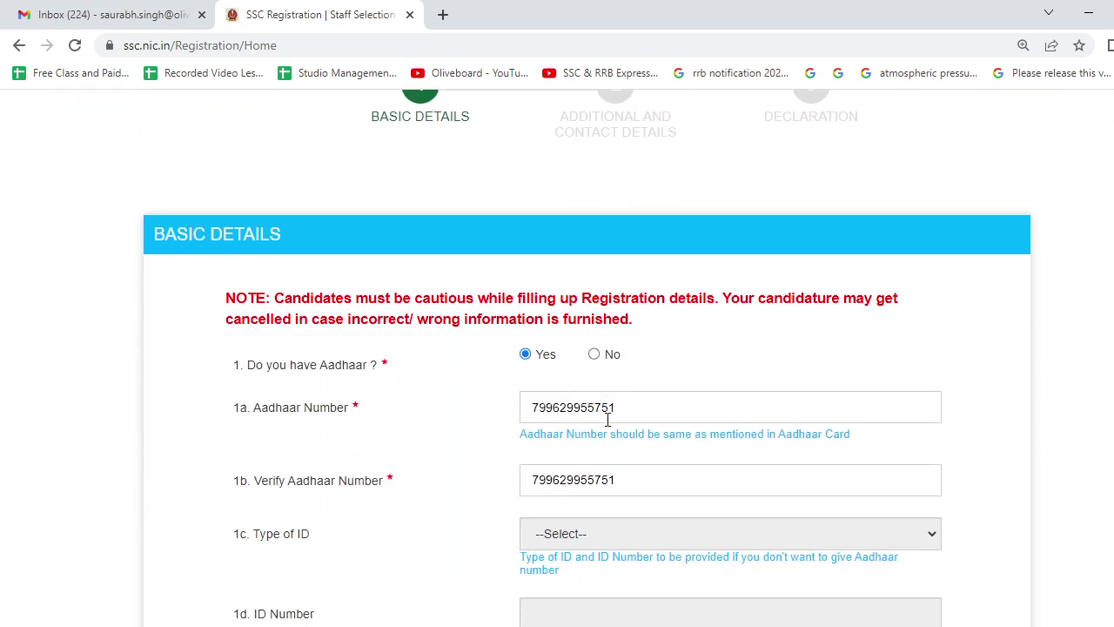
{"action": "scroll", "coordinate": [608, 419], "scroll_direction": "up", "scroll_amount": 3}
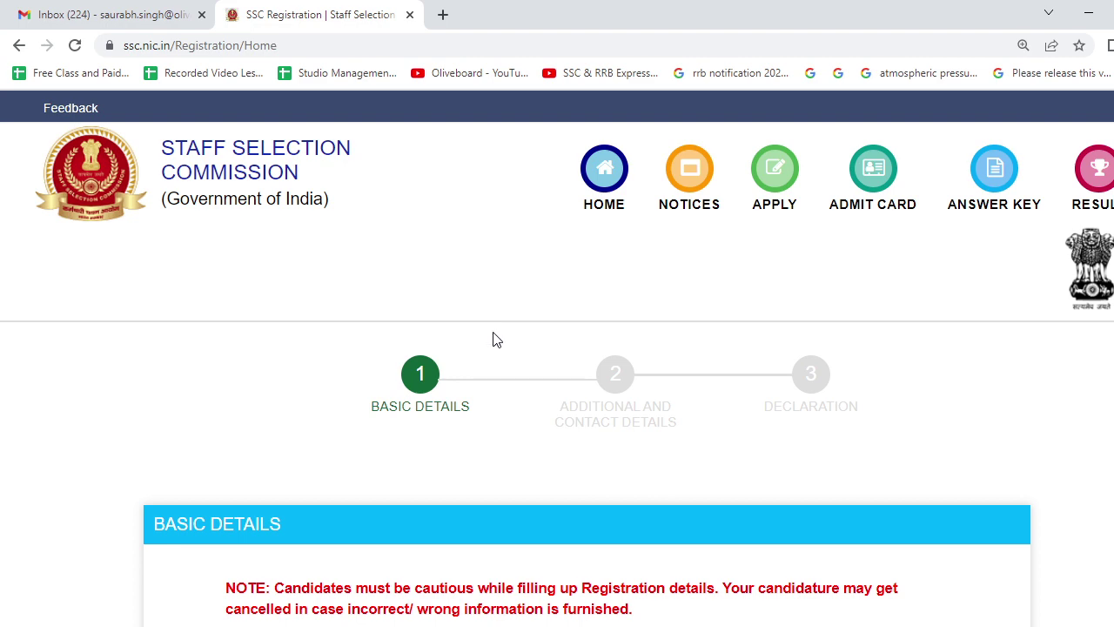
{"action": "scroll", "coordinate": [569, 392], "scroll_direction": "down", "scroll_amount": 2}
{"action": "scroll", "coordinate": [569, 392], "scroll_direction": "up", "scroll_amount": 2}
Go to the ssc.nic.in home page in a new browser tab.
{"action": "left_click", "coordinate": [443, 15]}
{"action": "type", "text": "ssc.nic.in"}
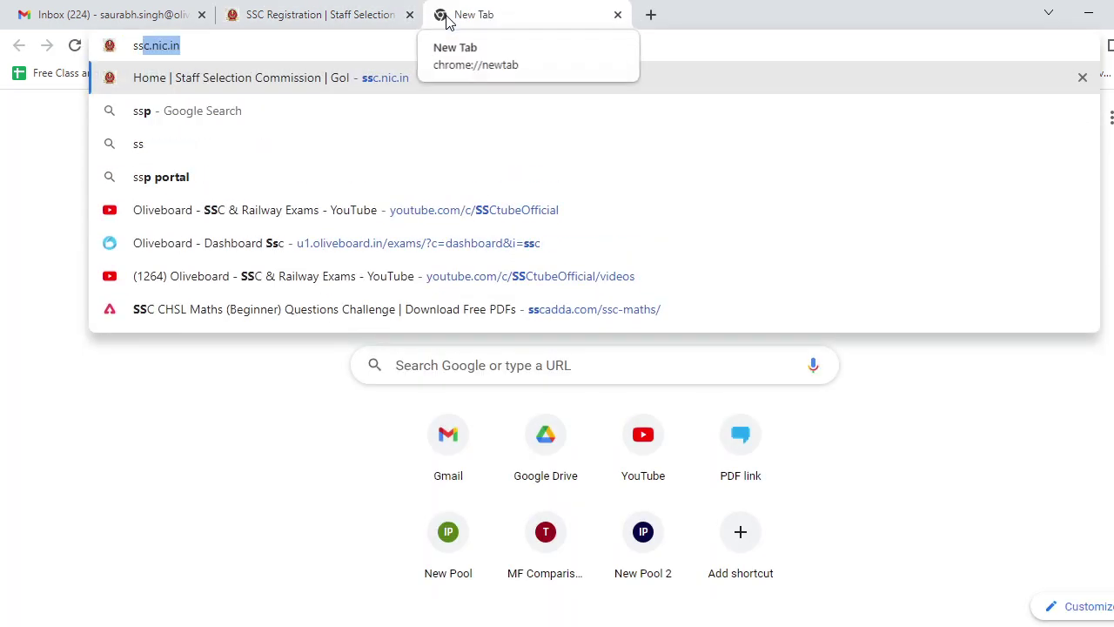
{"action": "key", "text": "Return"}
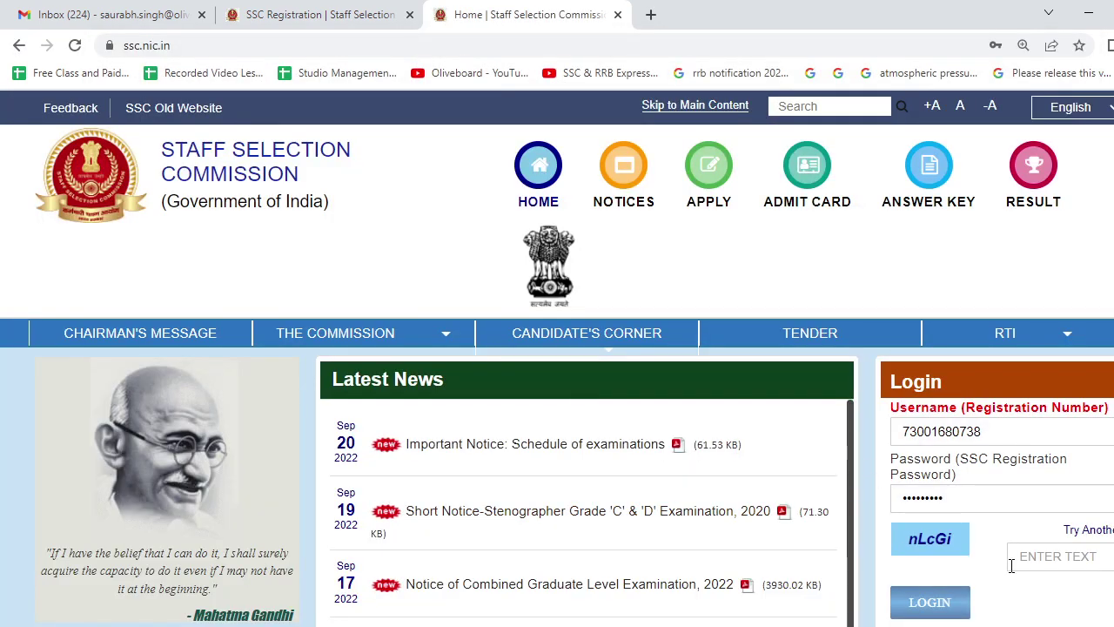
Enter the captcha code and log in to the candidate portal.
{"action": "left_click", "coordinate": [1057, 561]}
{"action": "type", "text": "n"}
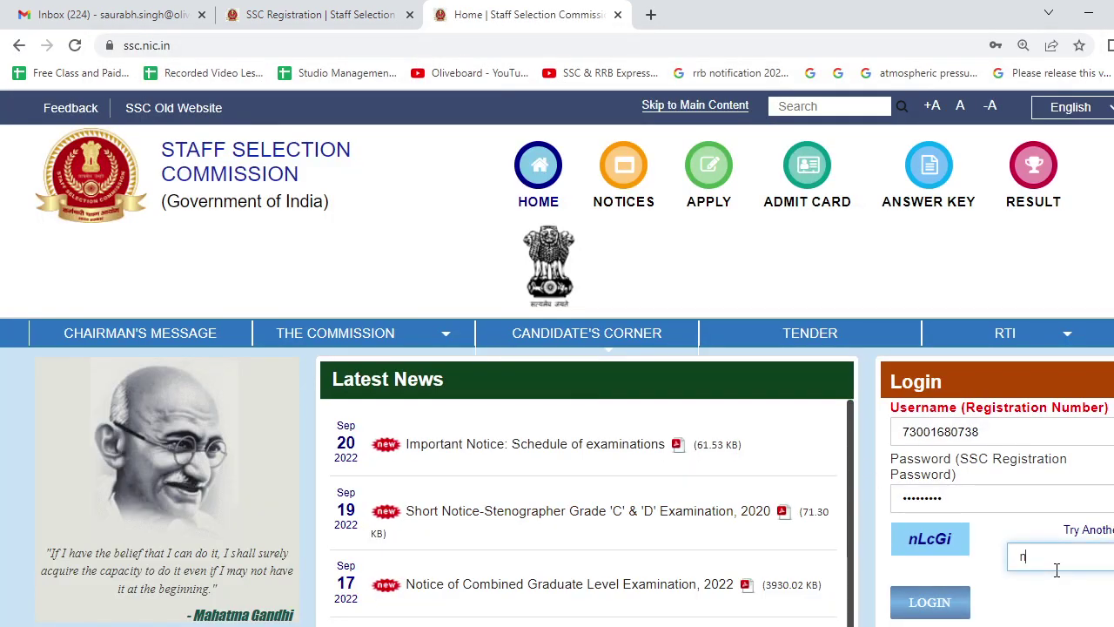
{"action": "type", "text": "LcGi"}
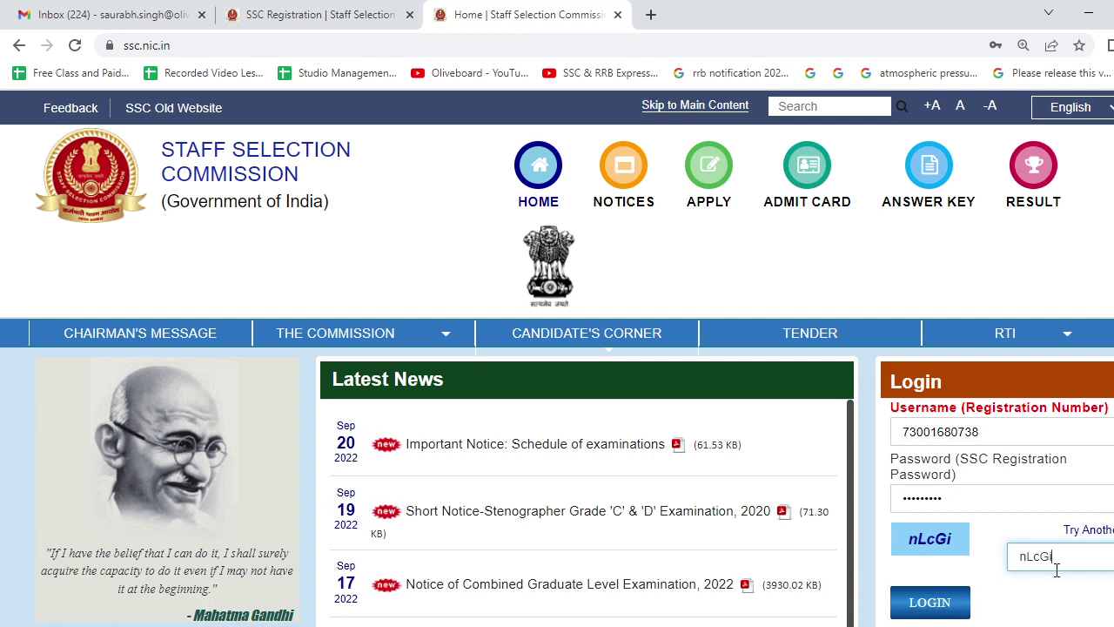
{"action": "left_click", "coordinate": [907, 605]}
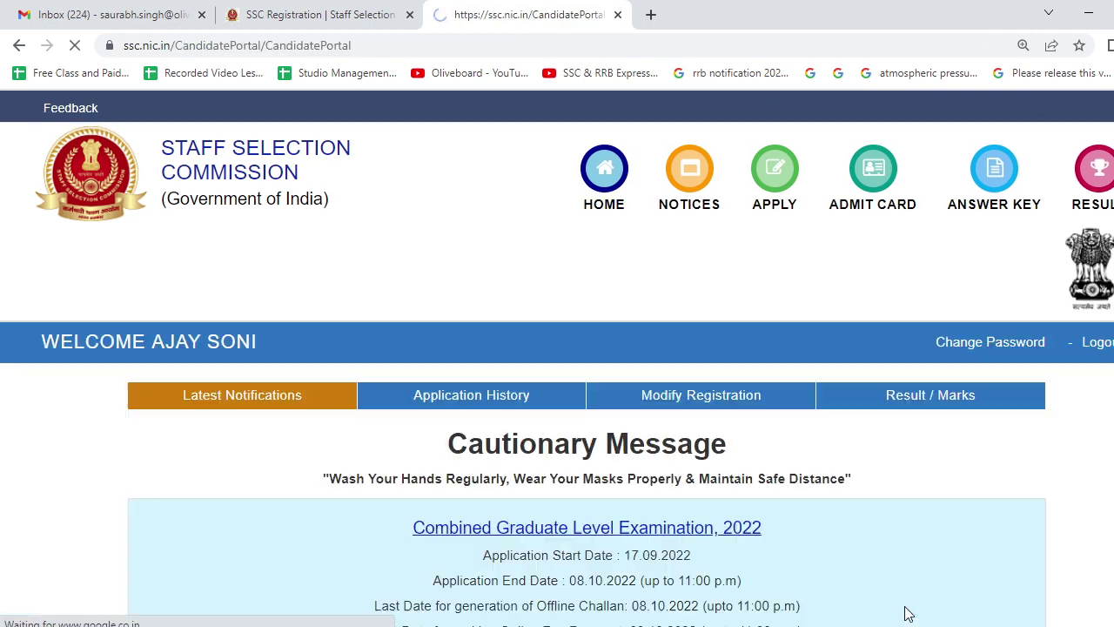
Scroll the Latest Notifications to find Combined Graduate Level Examination, 2022 and its Apply link.
{"action": "scroll", "coordinate": [688, 545], "scroll_direction": "down", "scroll_amount": 1}
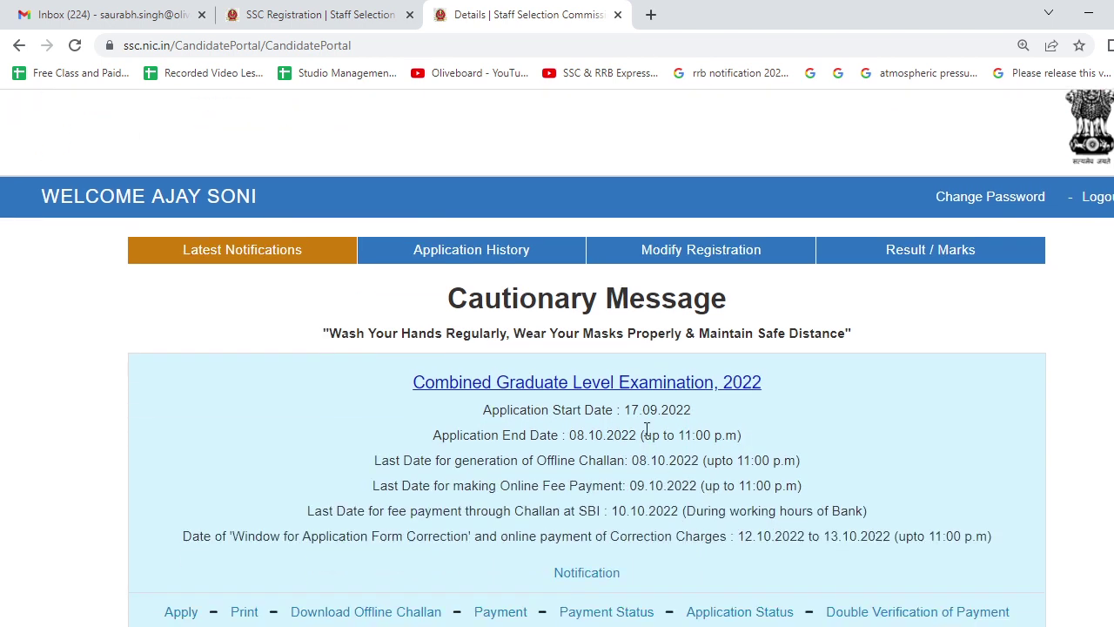
{"action": "scroll", "coordinate": [646, 428], "scroll_direction": "down", "scroll_amount": 2}
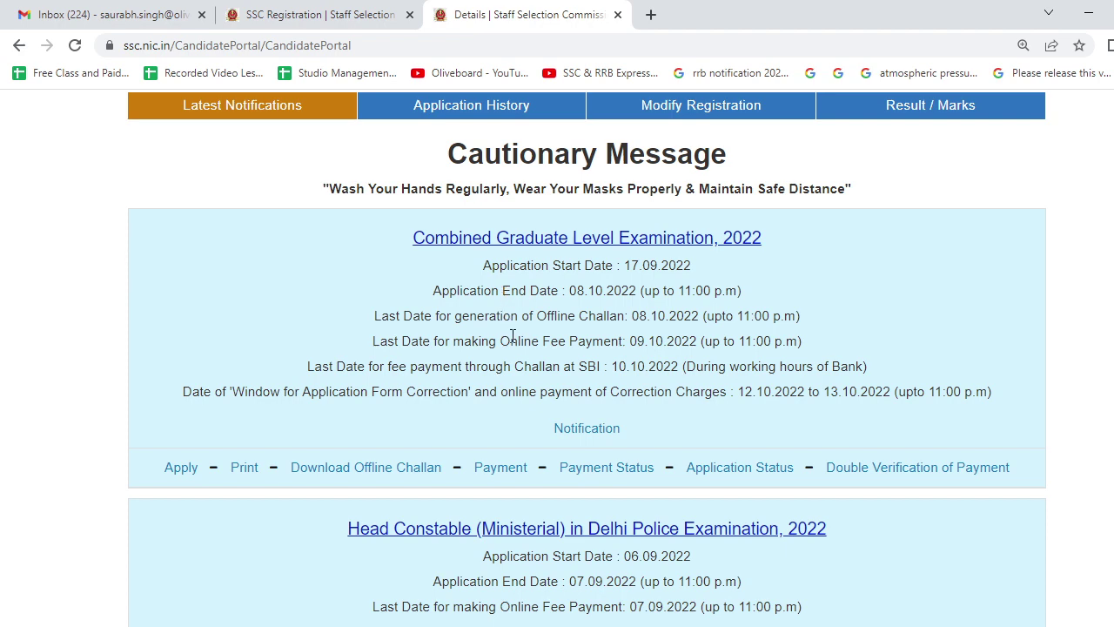
{"action": "scroll", "coordinate": [550, 340], "scroll_direction": "up", "scroll_amount": 3}
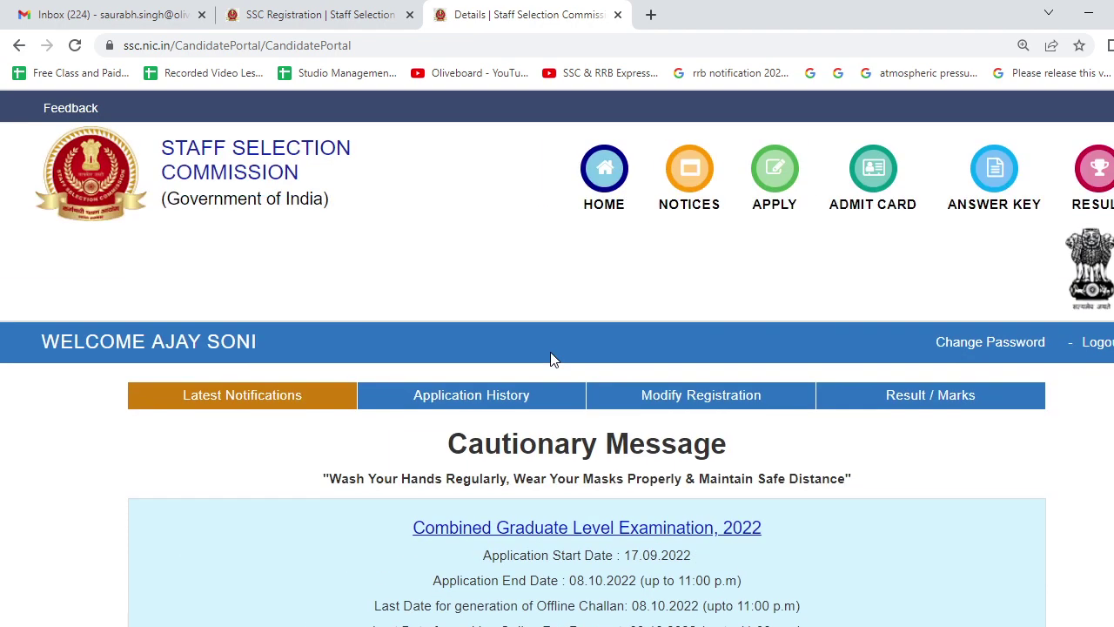
{"action": "scroll", "coordinate": [418, 321], "scroll_direction": "down", "scroll_amount": 2}
{"action": "scroll", "coordinate": [316, 269], "scroll_direction": "up", "scroll_amount": 2}
{"action": "scroll", "coordinate": [410, 349], "scroll_direction": "down", "scroll_amount": 3}
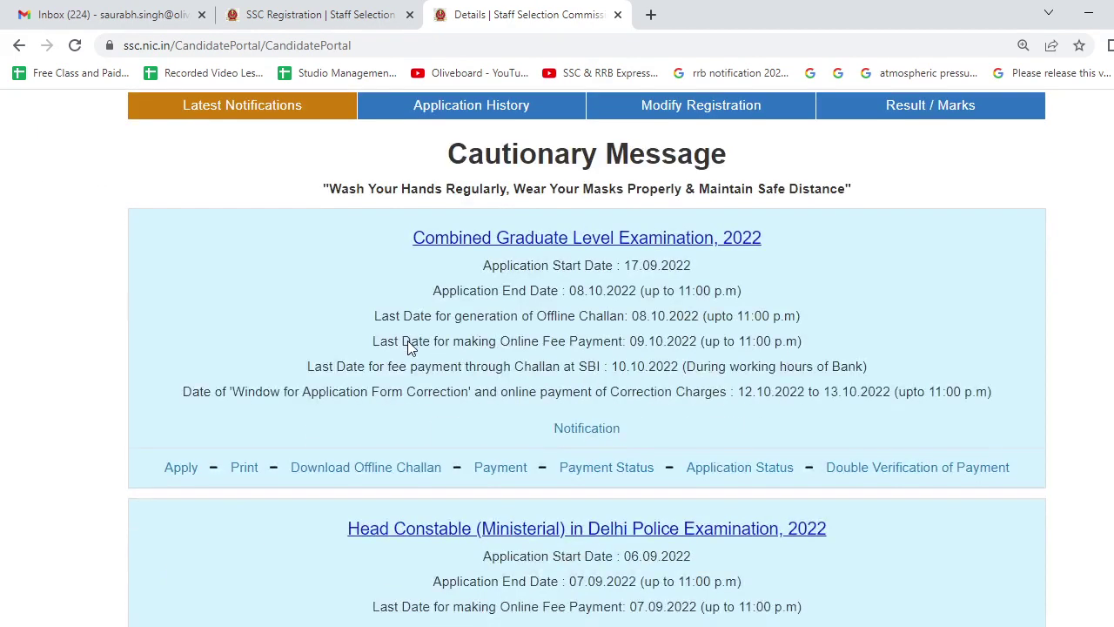
{"action": "scroll", "coordinate": [405, 335], "scroll_direction": "up", "scroll_amount": 2}
{"action": "scroll", "coordinate": [405, 335], "scroll_direction": "down", "scroll_amount": 2}
{"action": "left_click", "coordinate": [187, 474]}
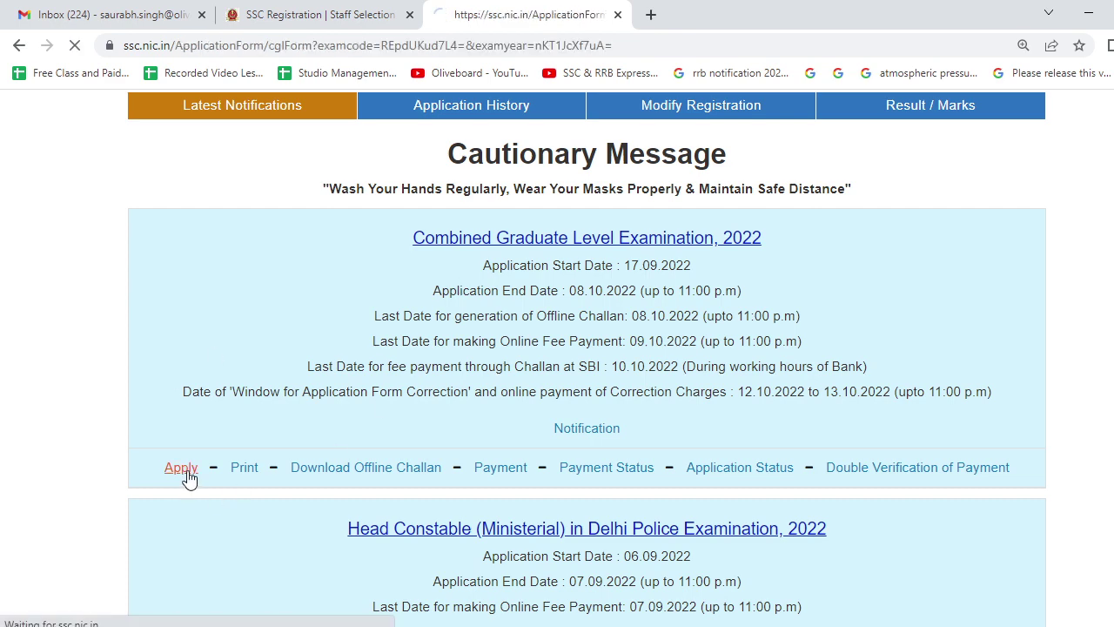
{"action": "scroll", "coordinate": [357, 383], "scroll_direction": "down", "scroll_amount": 2}
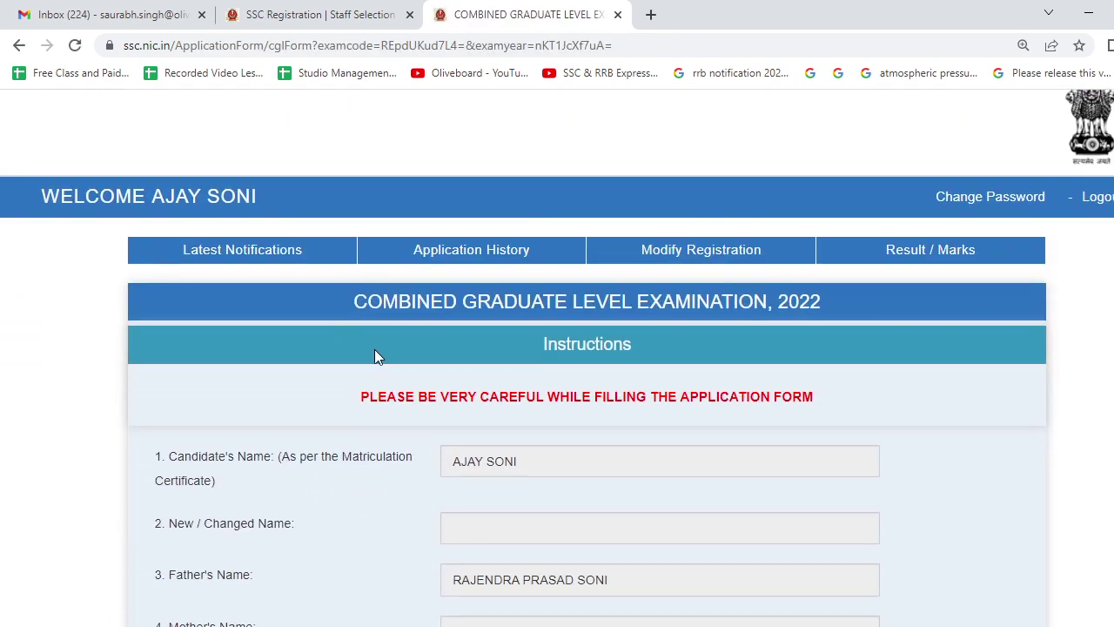
{"action": "scroll", "coordinate": [349, 326], "scroll_direction": "down", "scroll_amount": 2}
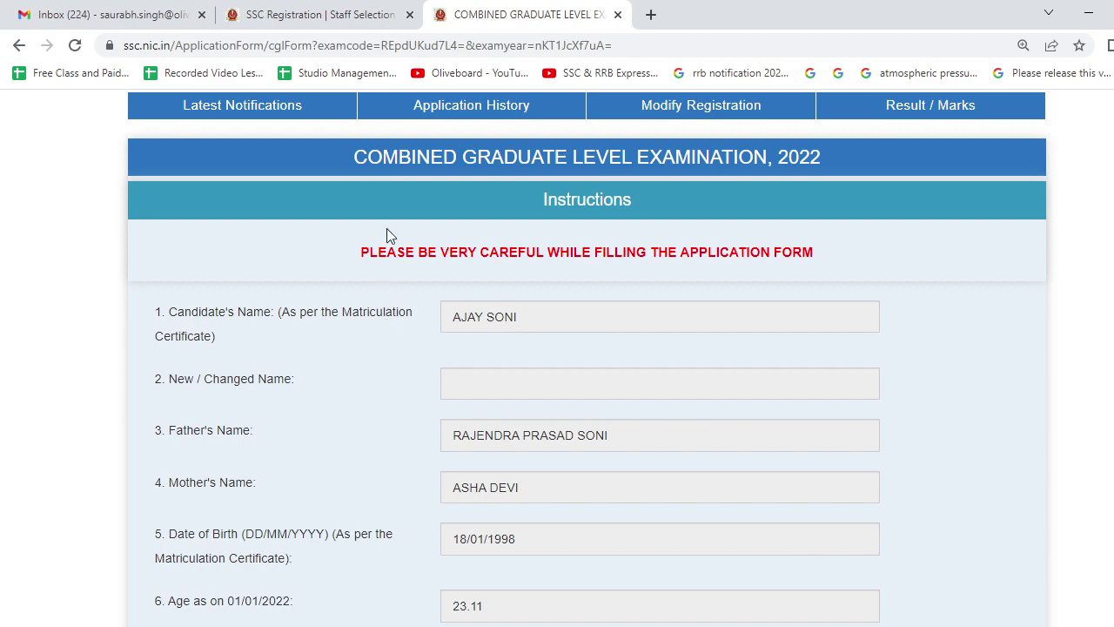
{"action": "left_click", "coordinate": [269, 17]}
{"action": "scroll", "coordinate": [388, 420], "scroll_direction": "down", "scroll_amount": 10}
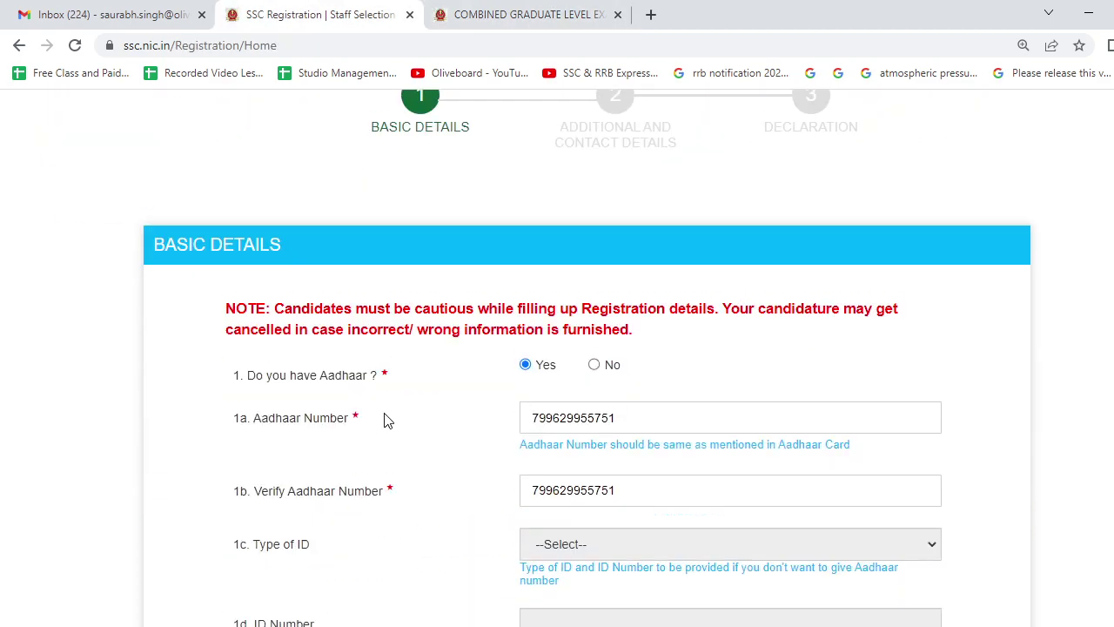
{"action": "scroll", "coordinate": [385, 418], "scroll_direction": "down", "scroll_amount": 15}
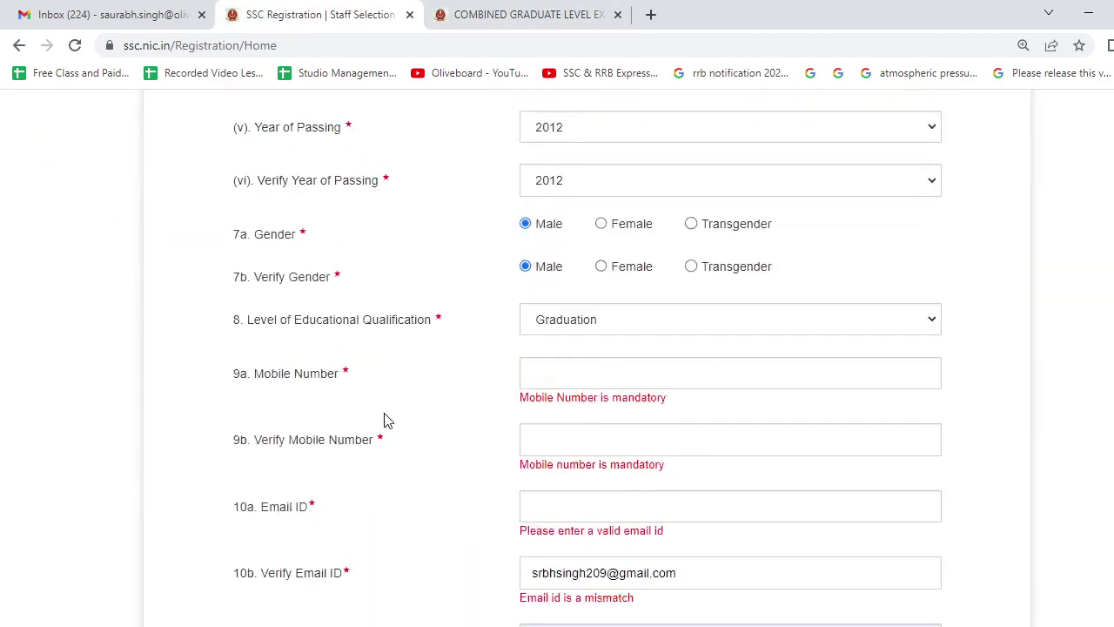
{"action": "left_click", "coordinate": [466, 13]}
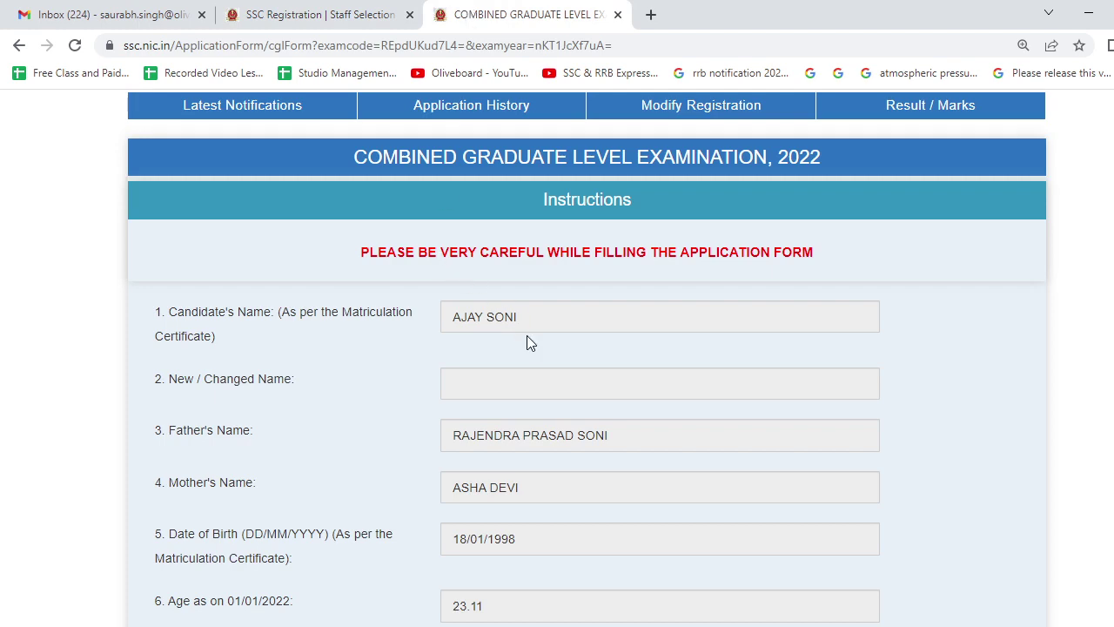
{"action": "scroll", "coordinate": [527, 335], "scroll_direction": "down", "scroll_amount": 5}
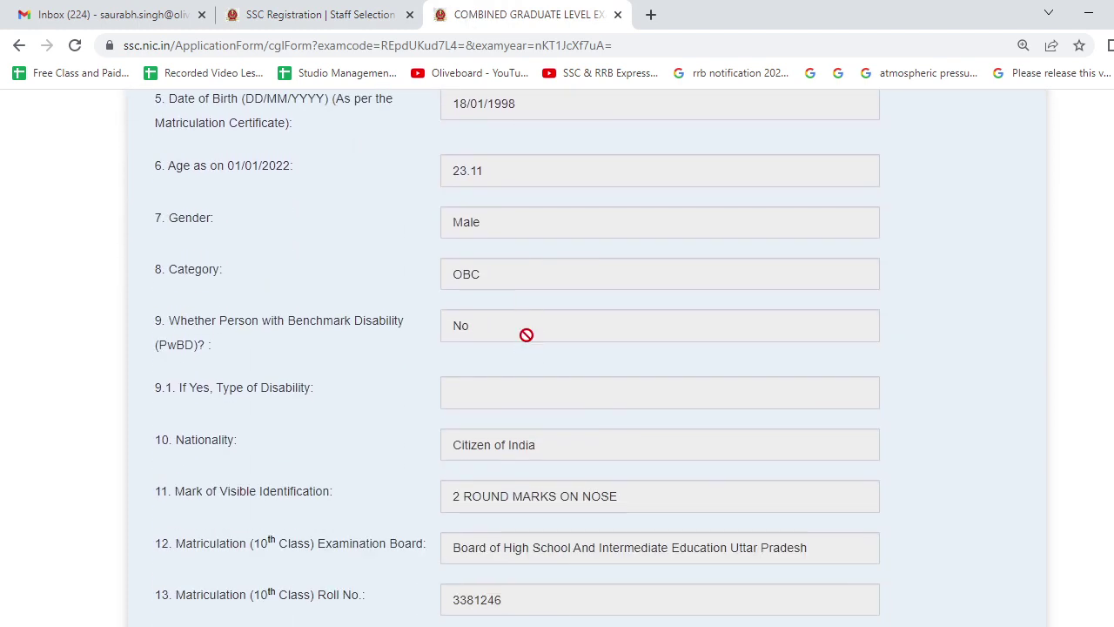
{"action": "left_click", "coordinate": [322, 14]}
{"action": "scroll", "coordinate": [497, 299], "scroll_direction": "up", "scroll_amount": 15}
{"action": "left_click", "coordinate": [548, 15]}
{"action": "scroll", "coordinate": [478, 338], "scroll_direction": "down", "scroll_amount": 2}
{"action": "scroll", "coordinate": [497, 403], "scroll_direction": "down", "scroll_amount": 2}
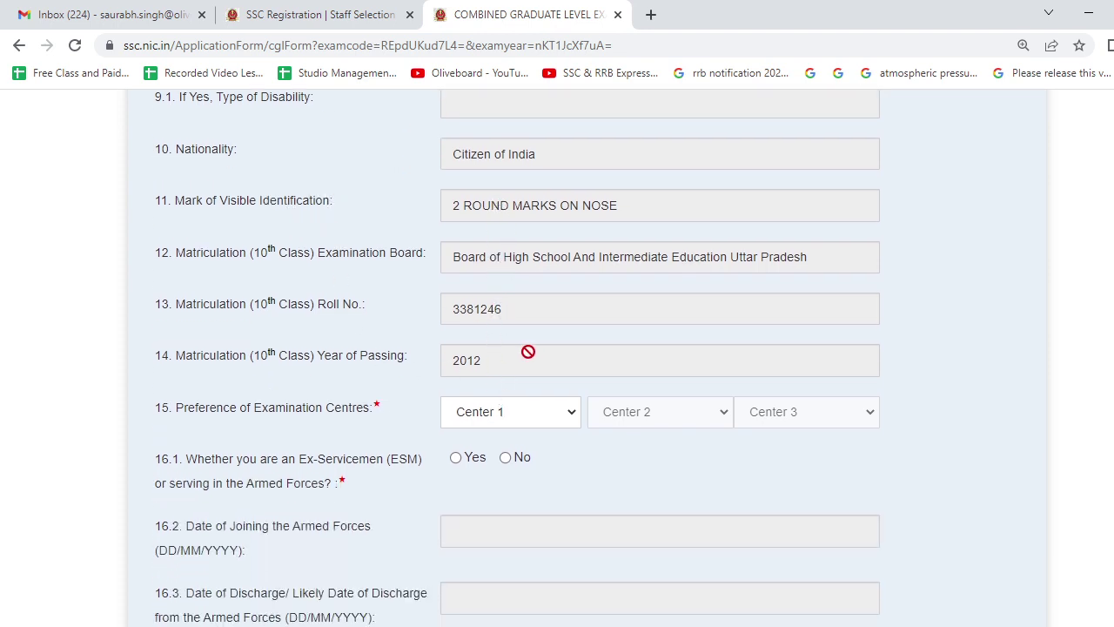
{"action": "scroll", "coordinate": [528, 349], "scroll_direction": "down", "scroll_amount": 2}
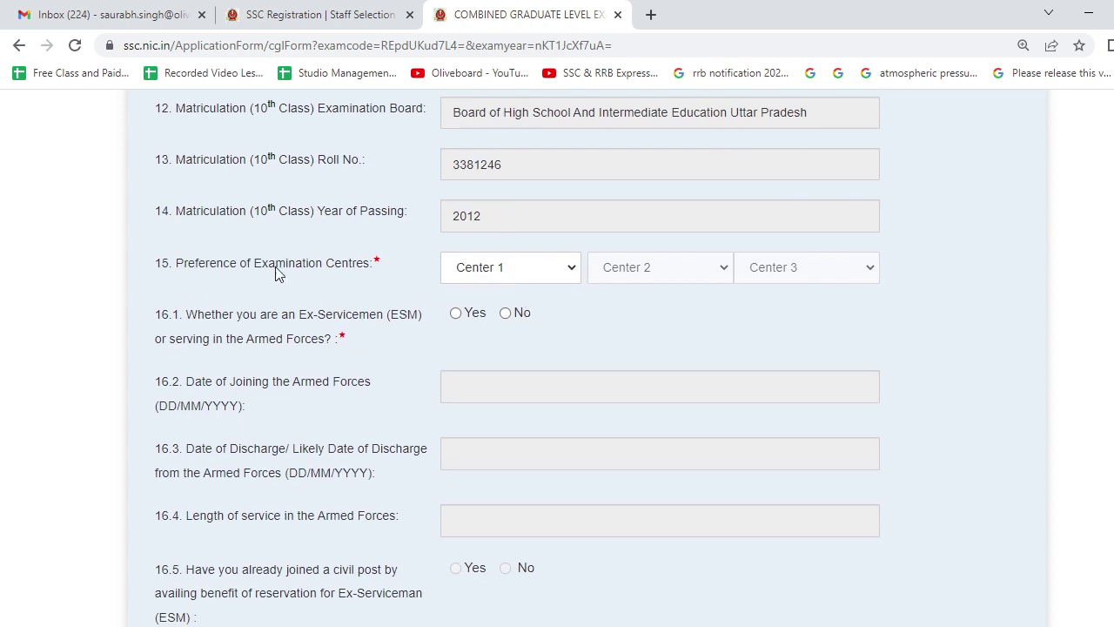
{"action": "scroll", "coordinate": [351, 276], "scroll_direction": "up", "scroll_amount": 15}
{"action": "scroll", "coordinate": [494, 291], "scroll_direction": "down", "scroll_amount": 12}
{"action": "scroll", "coordinate": [415, 377], "scroll_direction": "down", "scroll_amount": 2}
Set the first exam centre to NR-Delhi(2201), replacing an initial ER-Kalyani pick.
{"action": "left_click", "coordinate": [500, 279]}
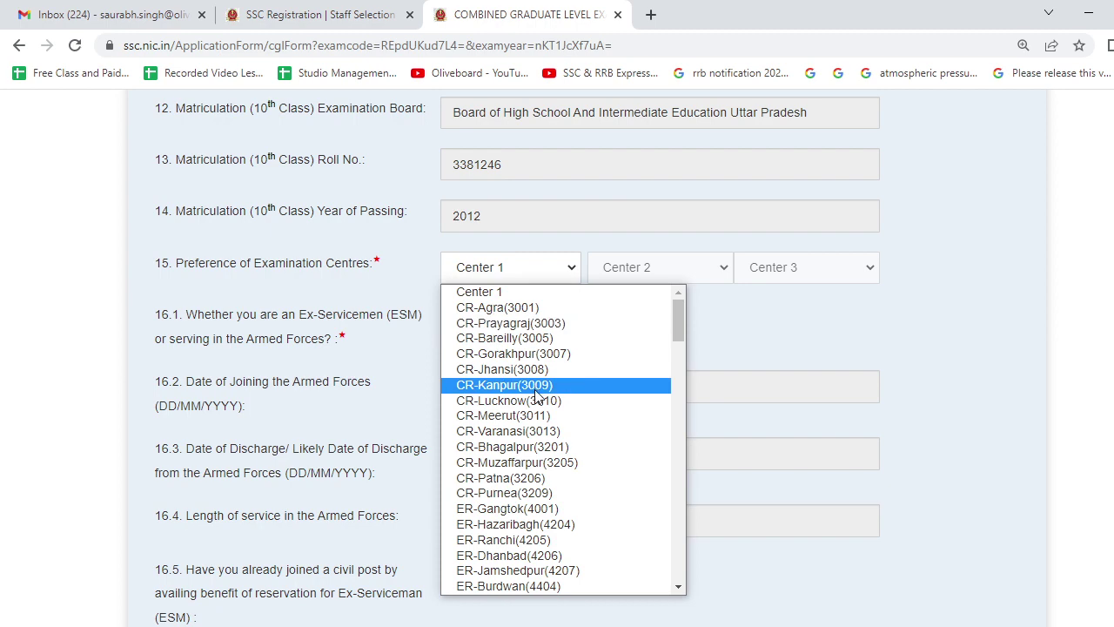
{"action": "scroll", "coordinate": [538, 431], "scroll_direction": "down", "scroll_amount": 3}
{"action": "left_click", "coordinate": [537, 426]}
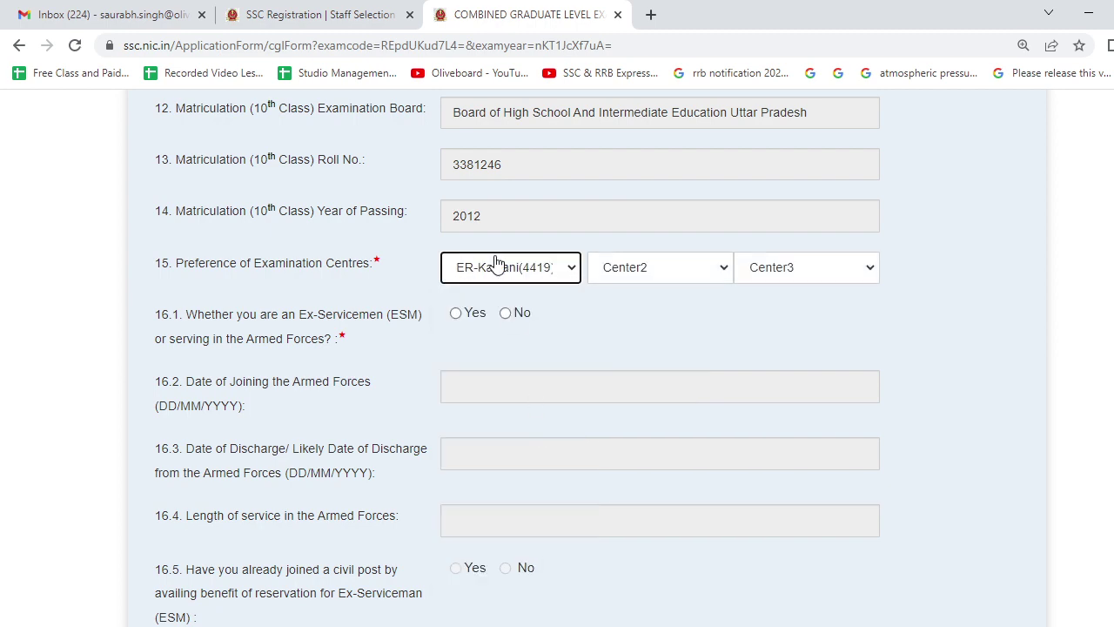
{"action": "left_click", "coordinate": [493, 264]}
{"action": "scroll", "coordinate": [550, 331], "scroll_direction": "up", "scroll_amount": 1}
{"action": "scroll", "coordinate": [552, 370], "scroll_direction": "down", "scroll_amount": 7}
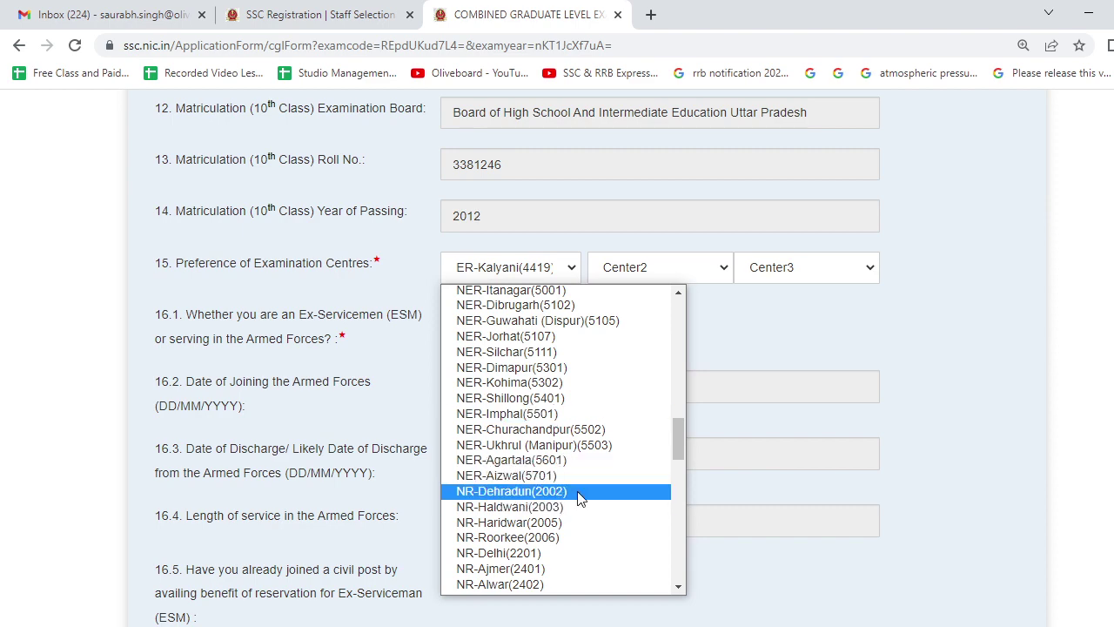
{"action": "scroll", "coordinate": [579, 500], "scroll_direction": "down", "scroll_amount": 4}
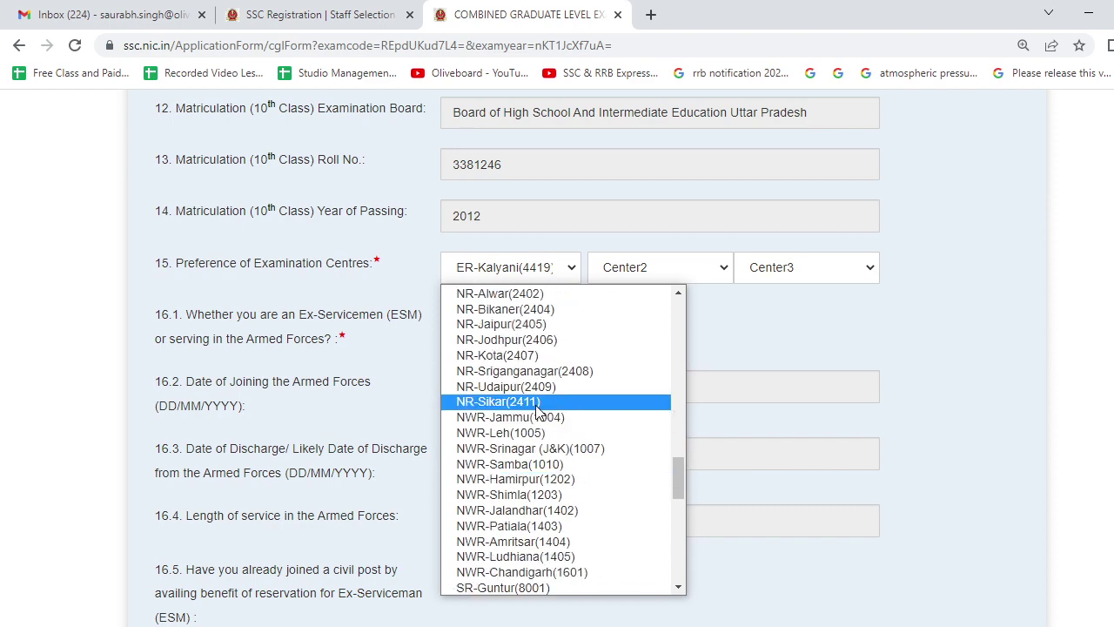
{"action": "scroll", "coordinate": [540, 407], "scroll_direction": "up", "scroll_amount": 3}
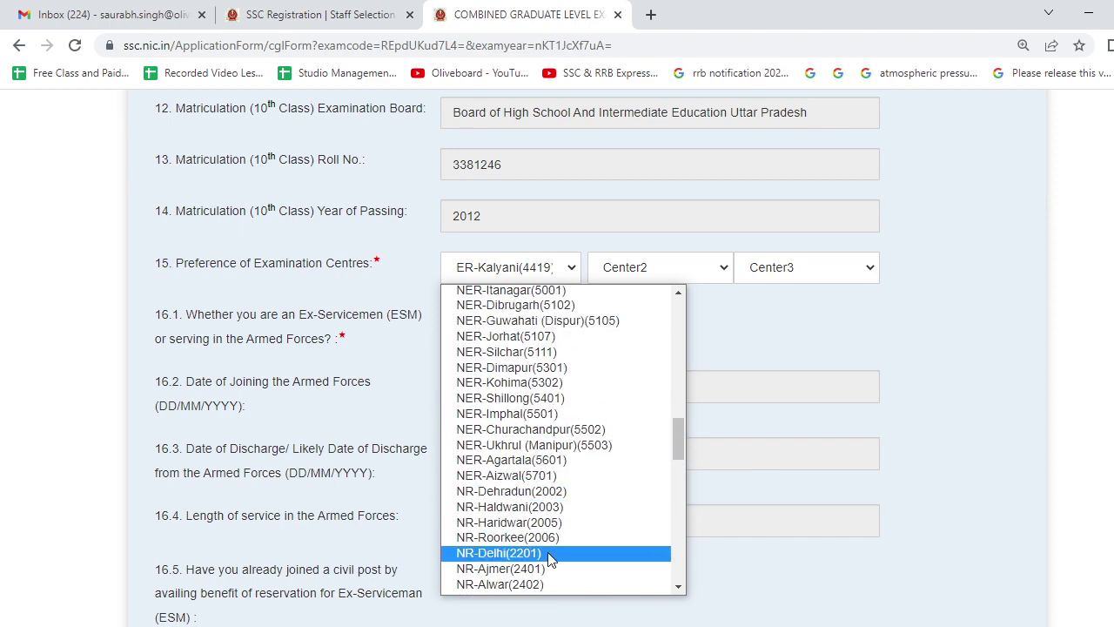
{"action": "left_click", "coordinate": [550, 558]}
Pick NR-Dehradun(2002) as the second centre and NR-Ajmer(2401) as the third.
{"action": "left_click", "coordinate": [641, 276]}
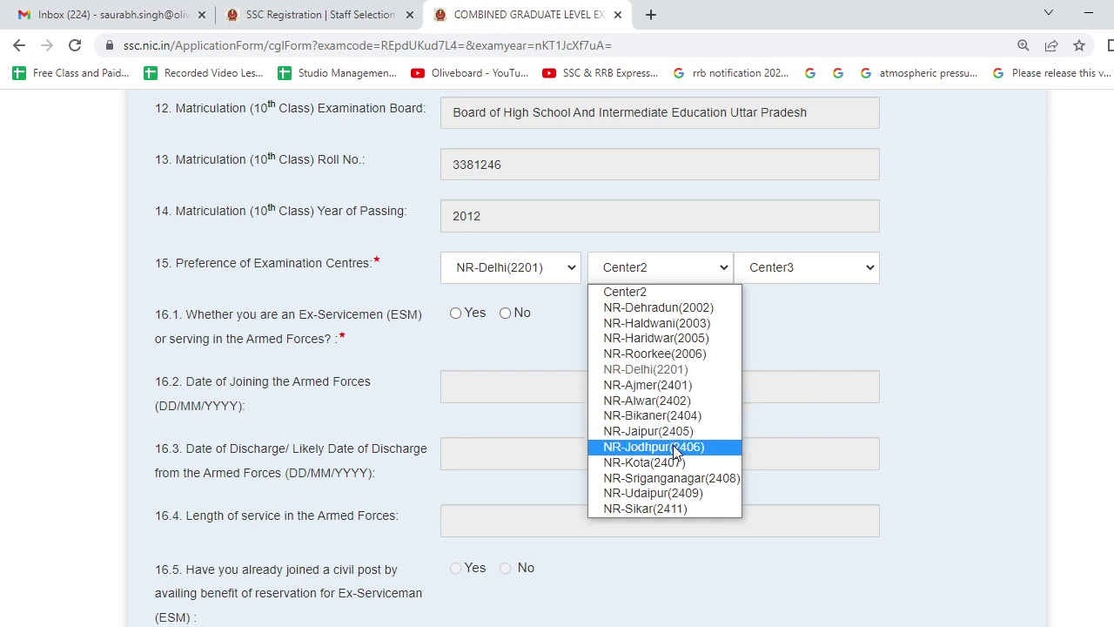
{"action": "left_click", "coordinate": [672, 308]}
{"action": "left_click", "coordinate": [765, 268]}
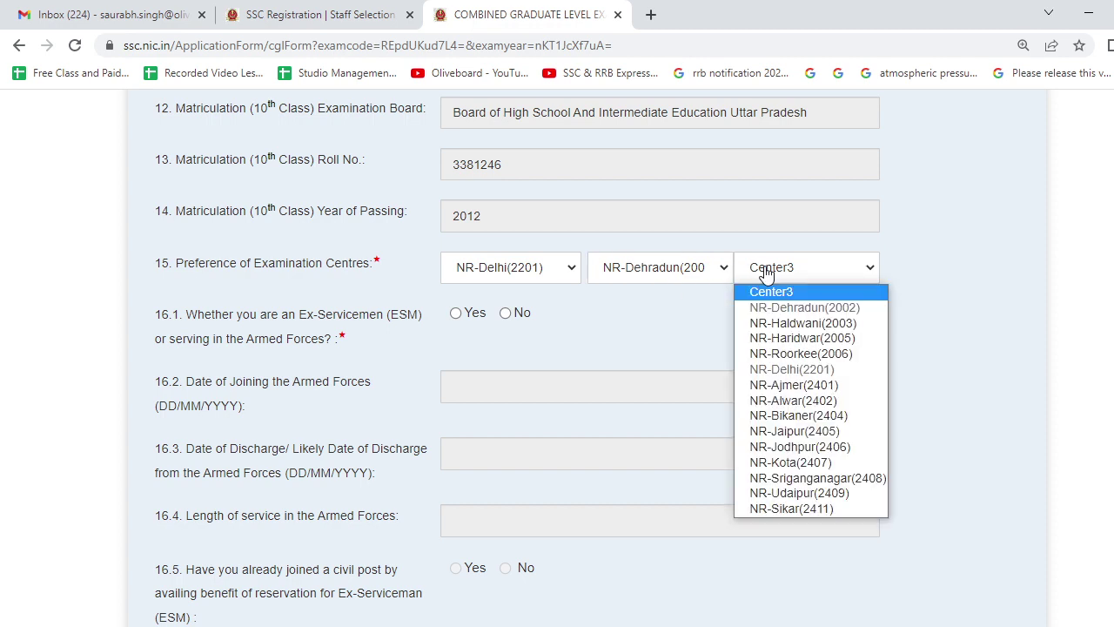
{"action": "left_click", "coordinate": [787, 385]}
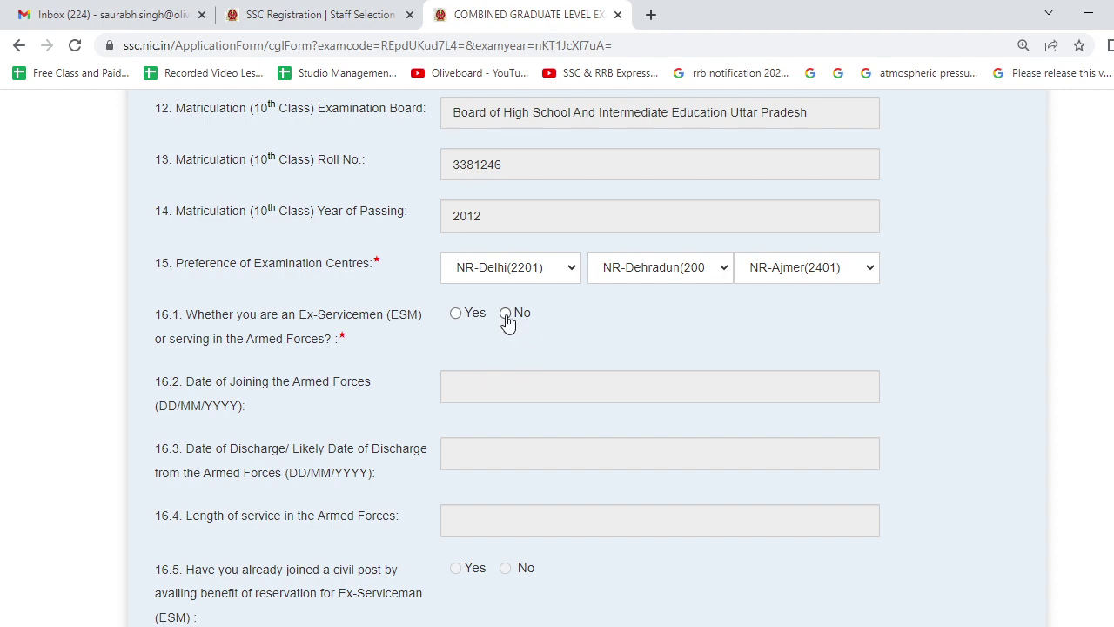
Answer Yes to 18.1 (applying for Junior Statistical Officer) and 18.2 (holding its qualification).
{"action": "scroll", "coordinate": [508, 322], "scroll_direction": "down", "scroll_amount": 8}
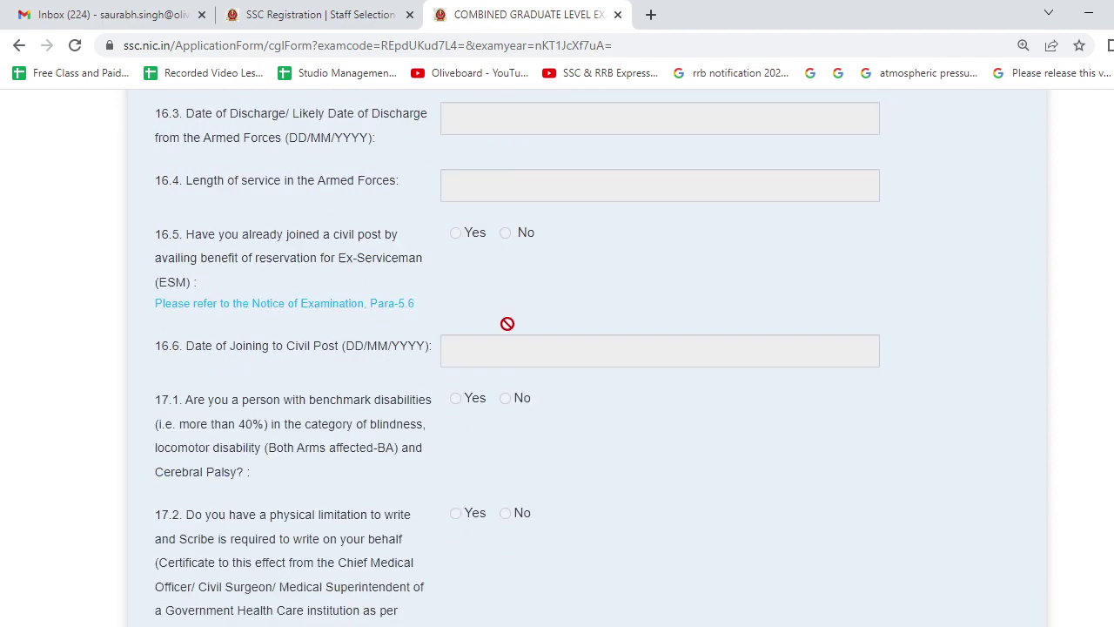
{"action": "scroll", "coordinate": [507, 324], "scroll_direction": "down", "scroll_amount": 2}
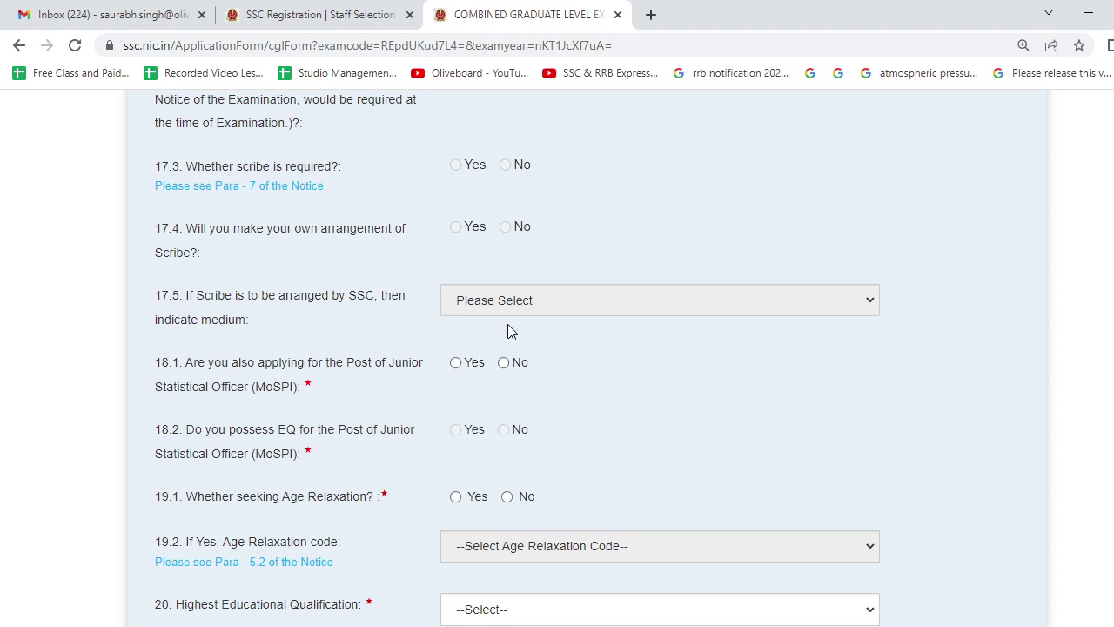
{"action": "scroll", "coordinate": [343, 376], "scroll_direction": "up", "scroll_amount": 2}
{"action": "scroll", "coordinate": [343, 377], "scroll_direction": "down", "scroll_amount": 2}
{"action": "scroll", "coordinate": [342, 372], "scroll_direction": "up", "scroll_amount": 2}
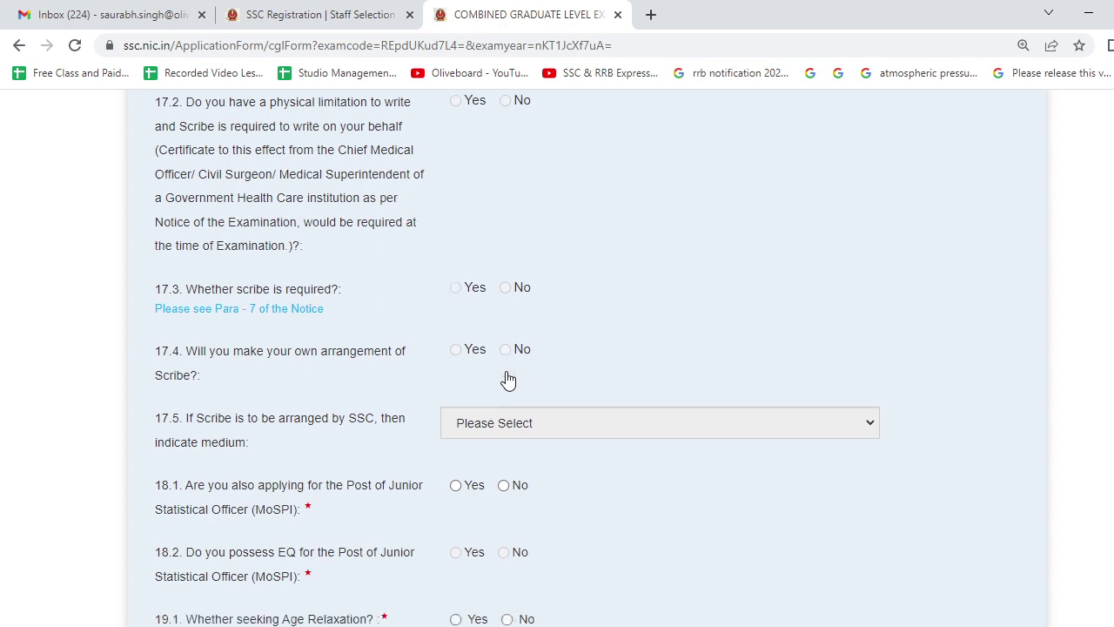
{"action": "scroll", "coordinate": [507, 381], "scroll_direction": "down", "scroll_amount": 2}
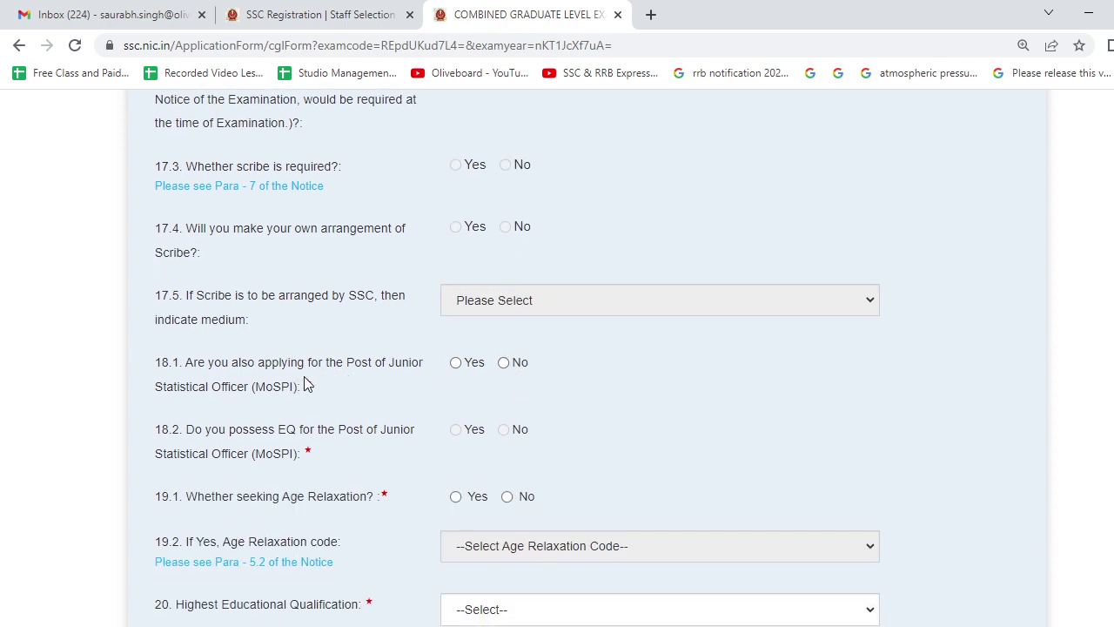
{"action": "left_click", "coordinate": [455, 362]}
{"action": "scroll", "coordinate": [472, 426], "scroll_direction": "down", "scroll_amount": 2}
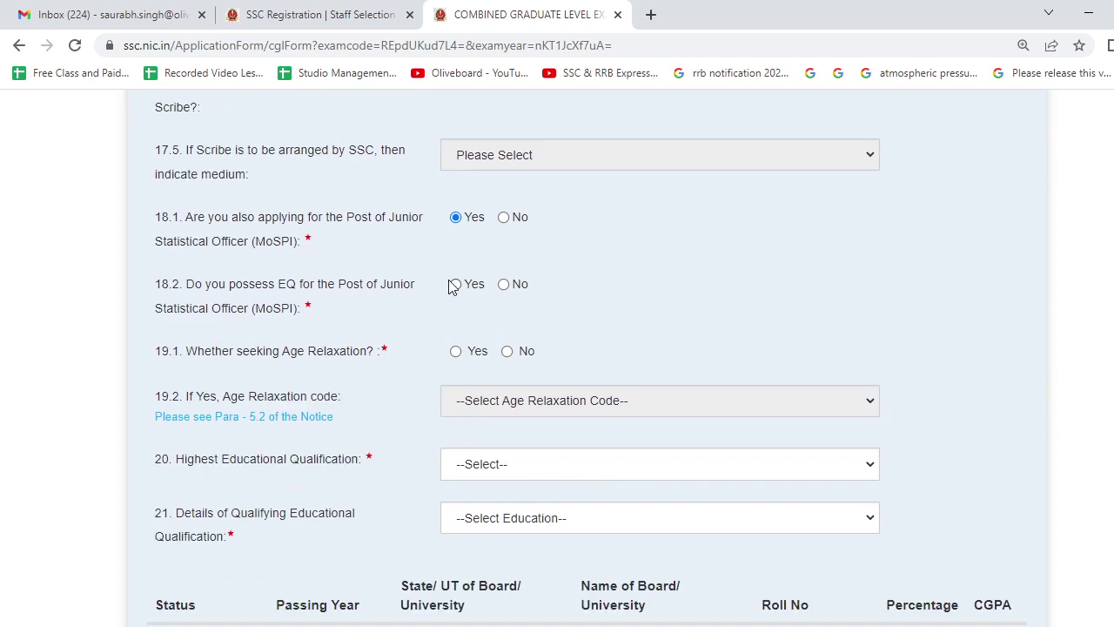
{"action": "left_click", "coordinate": [455, 287]}
{"action": "scroll", "coordinate": [415, 337], "scroll_direction": "down", "scroll_amount": 2}
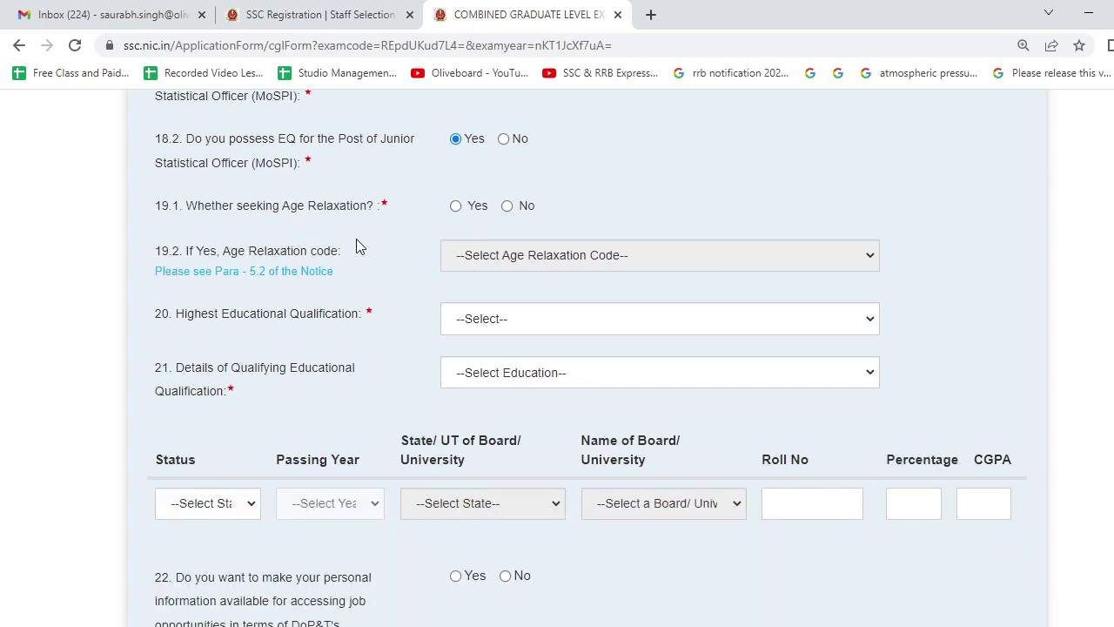
Answer No to age relaxation, choose B.Sc. (Hons.)(10) and Graduation as qualifying education.
{"action": "left_click", "coordinate": [507, 207]}
{"action": "left_click", "coordinate": [511, 338]}
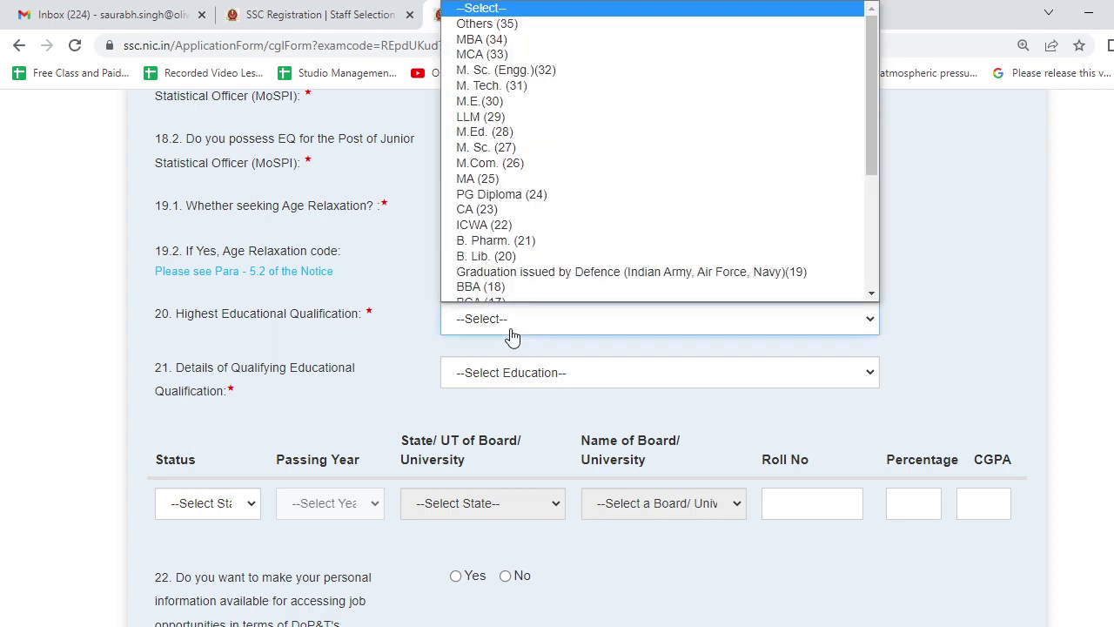
{"action": "scroll", "coordinate": [511, 261], "scroll_direction": "down", "scroll_amount": 5}
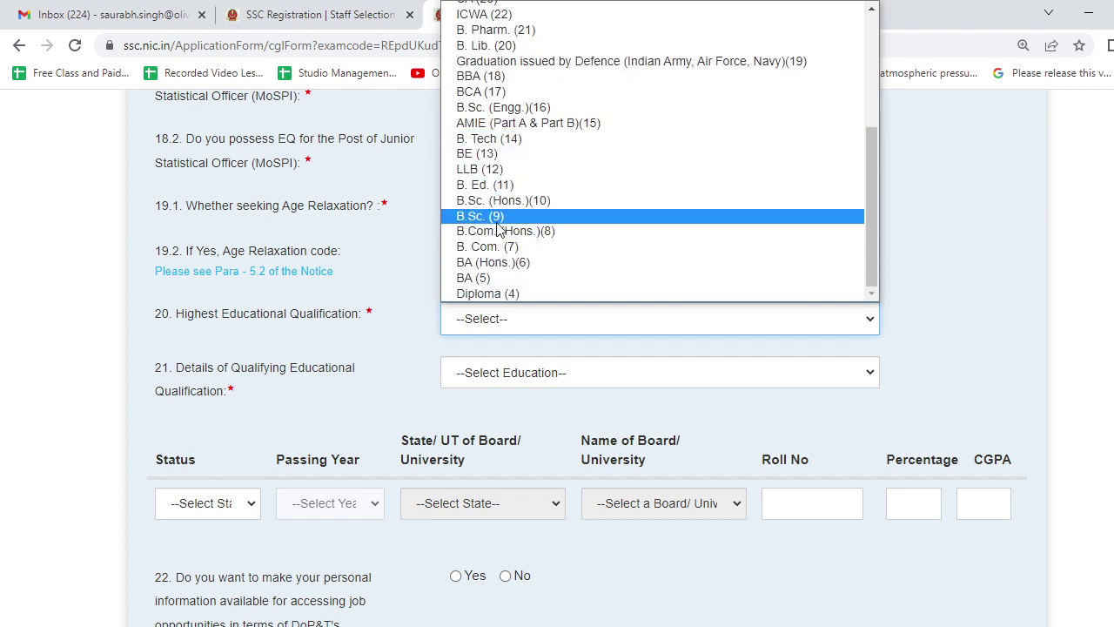
{"action": "left_click", "coordinate": [502, 201]}
{"action": "left_click", "coordinate": [504, 374]}
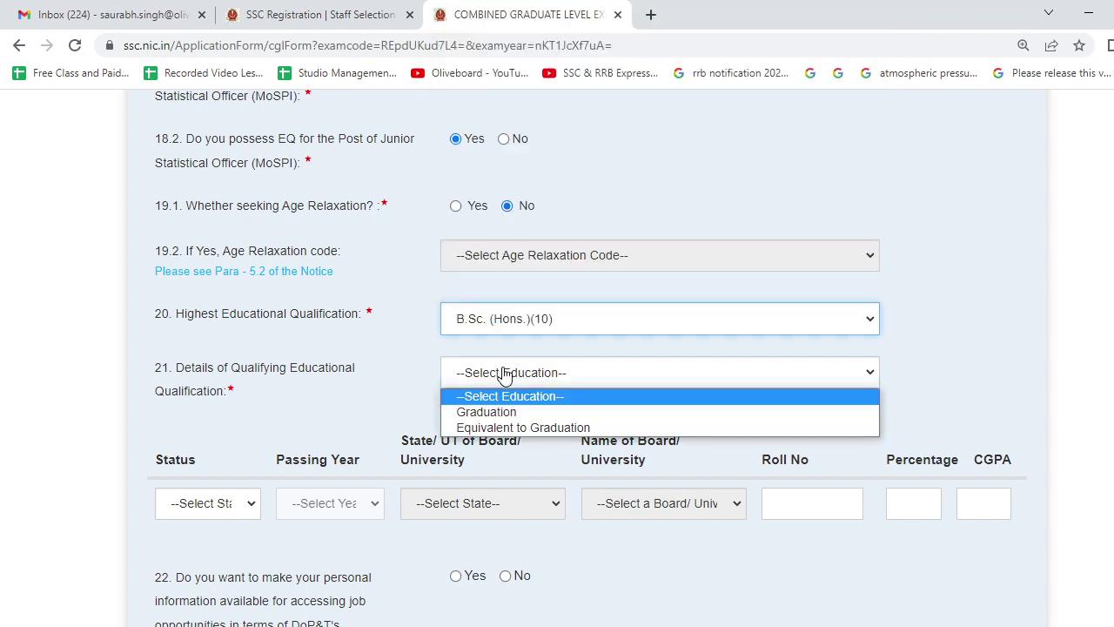
{"action": "left_click", "coordinate": [503, 415]}
{"action": "scroll", "coordinate": [502, 418], "scroll_direction": "down", "scroll_amount": 2}
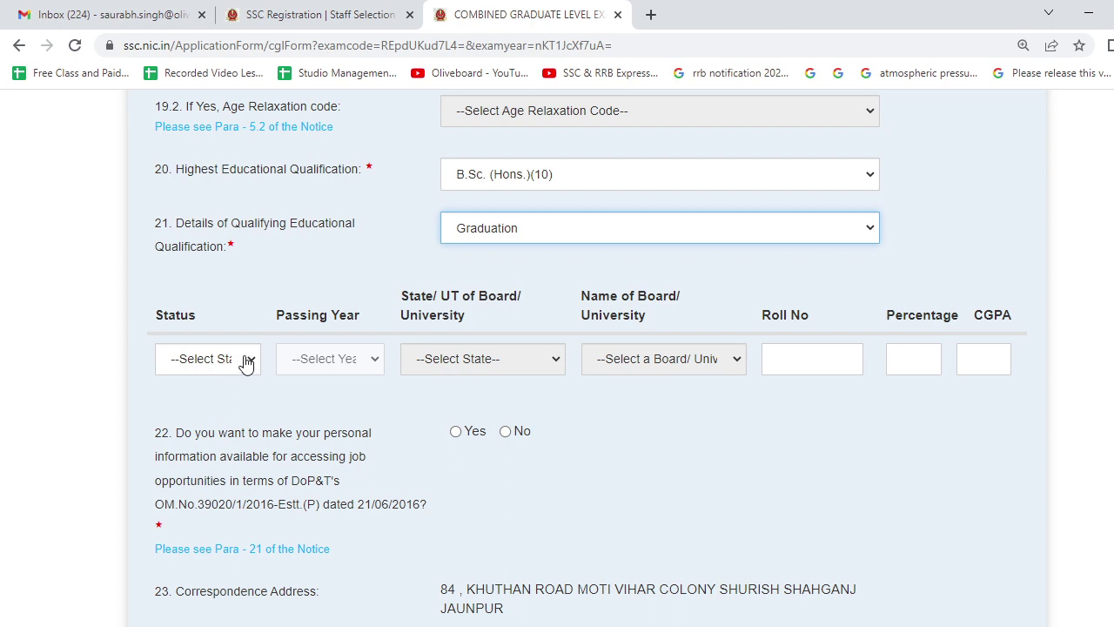
{"action": "left_click", "coordinate": [244, 364]}
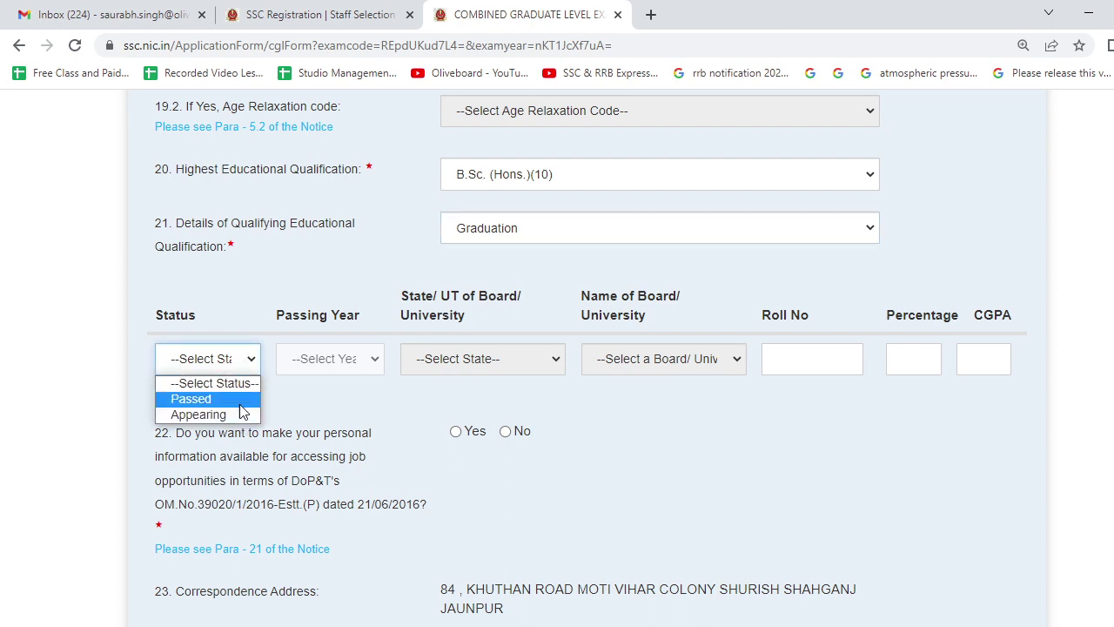
Set the graduation row to Passed, 2018, Uttar Pradesh, Banaras Hindu University.
{"action": "left_click", "coordinate": [233, 399]}
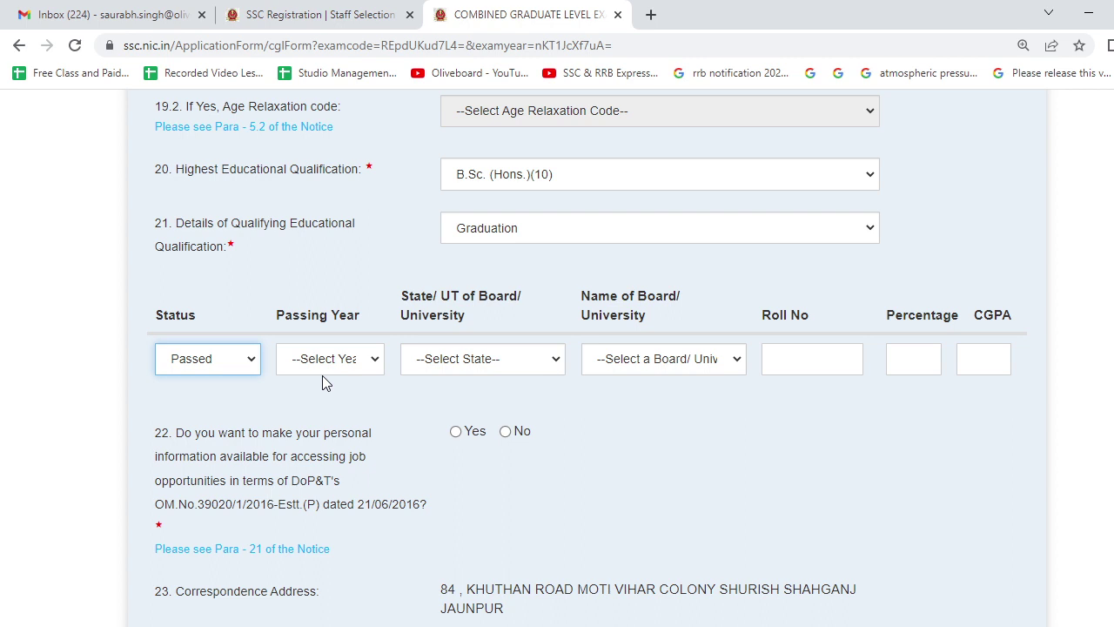
{"action": "left_click", "coordinate": [326, 357]}
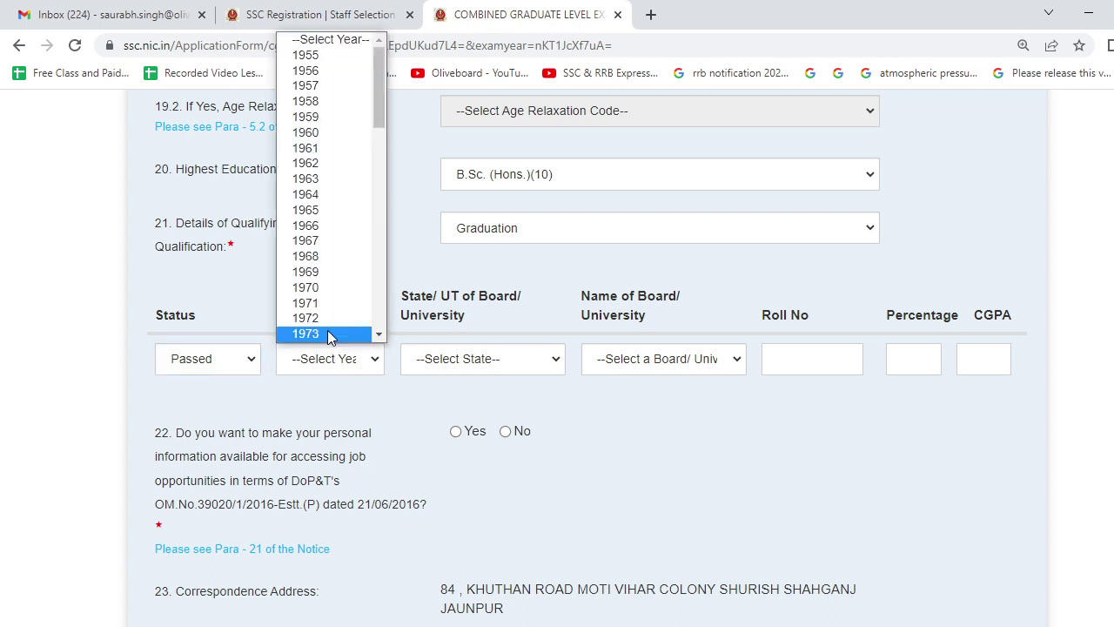
{"action": "scroll", "coordinate": [329, 300], "scroll_direction": "down", "scroll_amount": 10}
{"action": "left_click", "coordinate": [327, 271]}
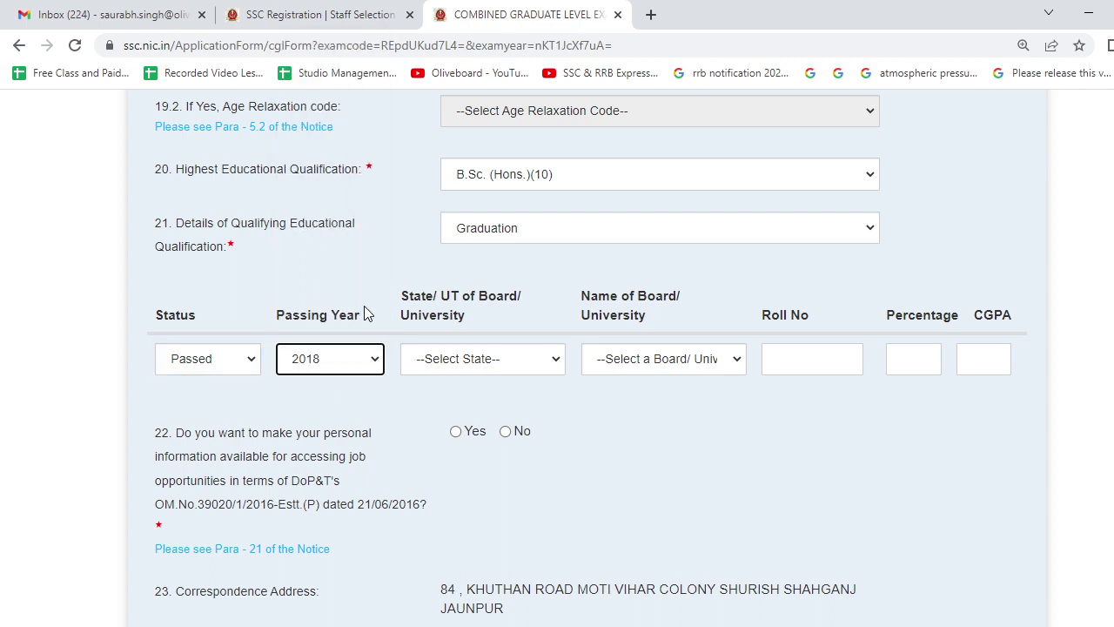
{"action": "left_click", "coordinate": [465, 360]}
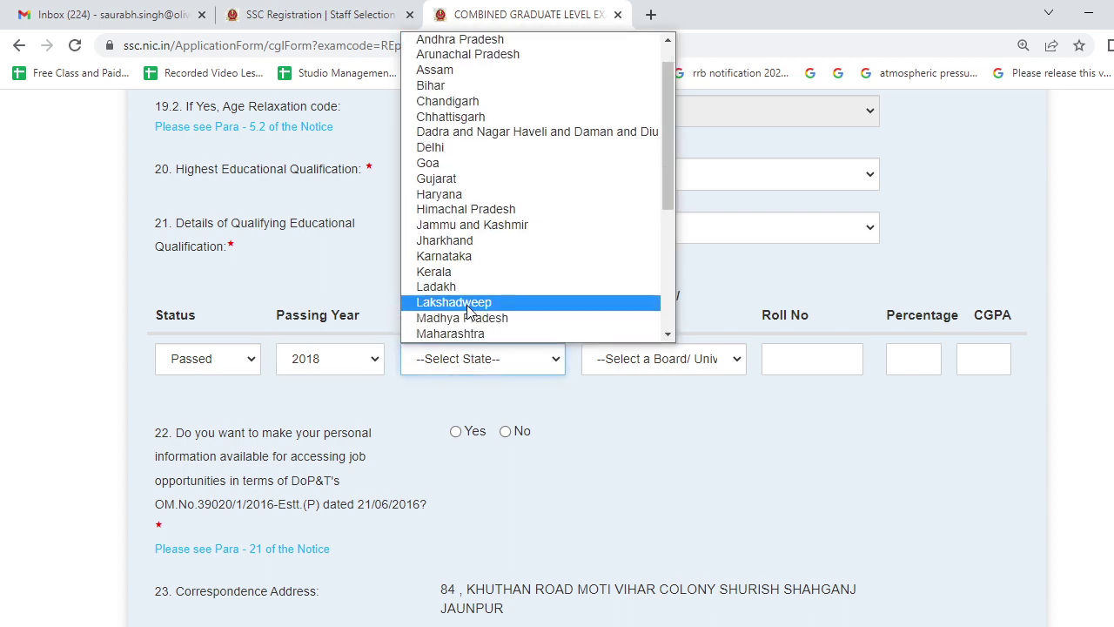
{"action": "scroll", "coordinate": [490, 331], "scroll_direction": "down", "scroll_amount": 1}
{"action": "scroll", "coordinate": [489, 331], "scroll_direction": "down", "scroll_amount": 5}
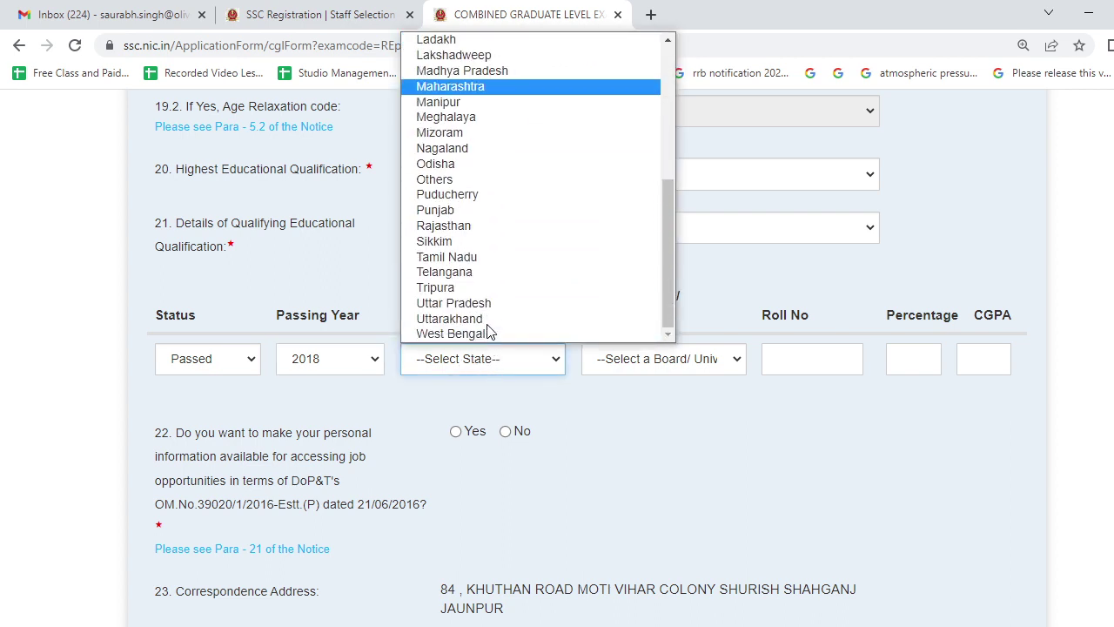
{"action": "left_click", "coordinate": [488, 309]}
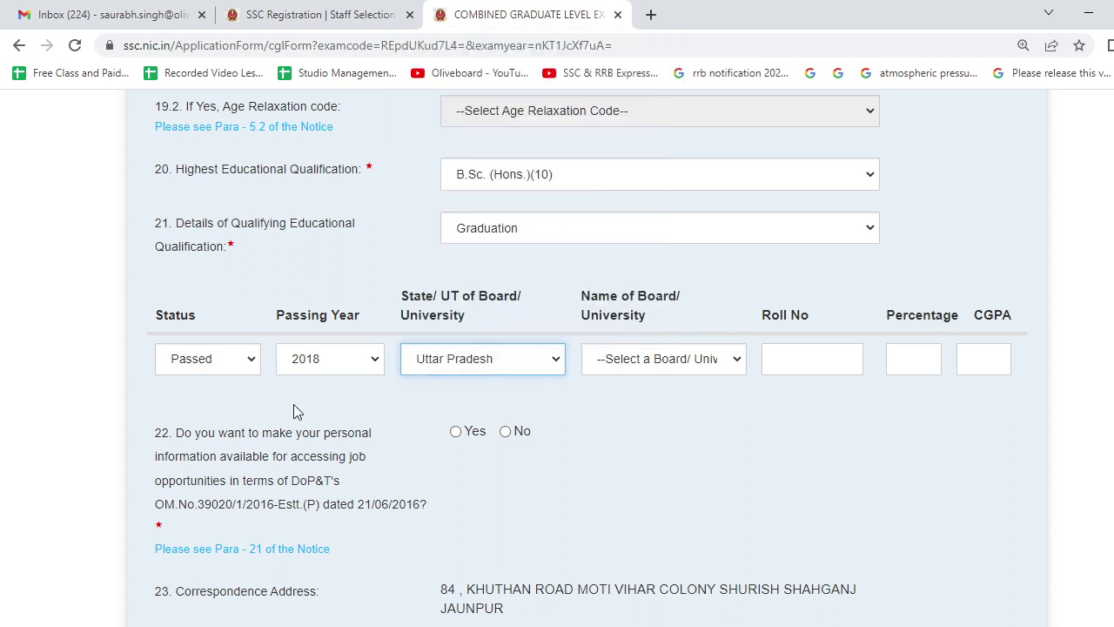
{"action": "left_click", "coordinate": [705, 365]}
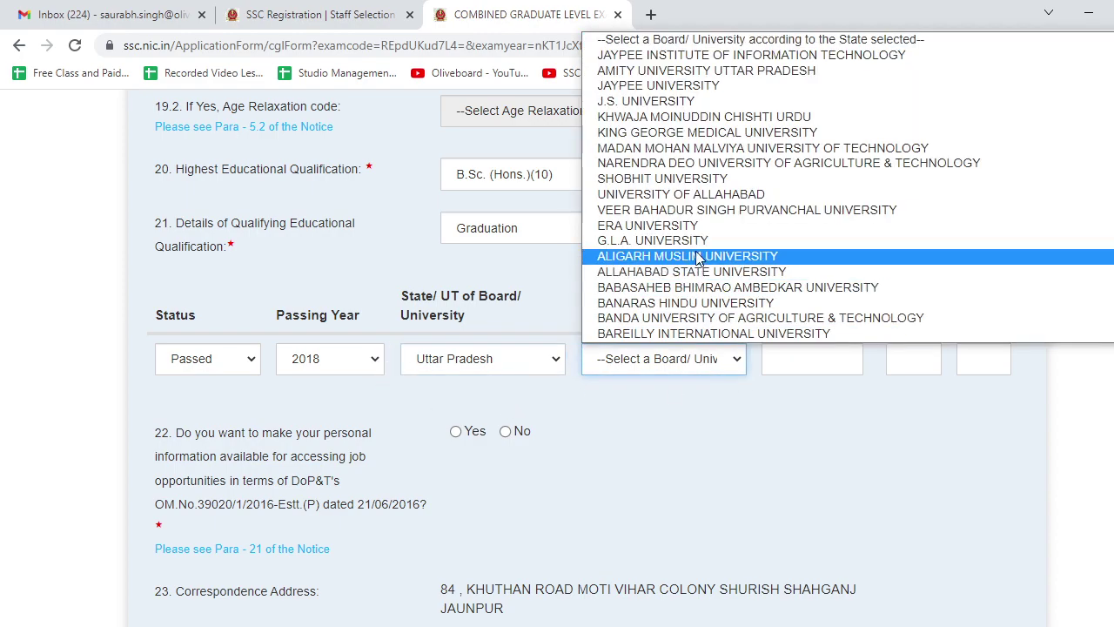
{"action": "scroll", "coordinate": [688, 248], "scroll_direction": "down", "scroll_amount": 6}
{"action": "scroll", "coordinate": [687, 248], "scroll_direction": "up", "scroll_amount": 8}
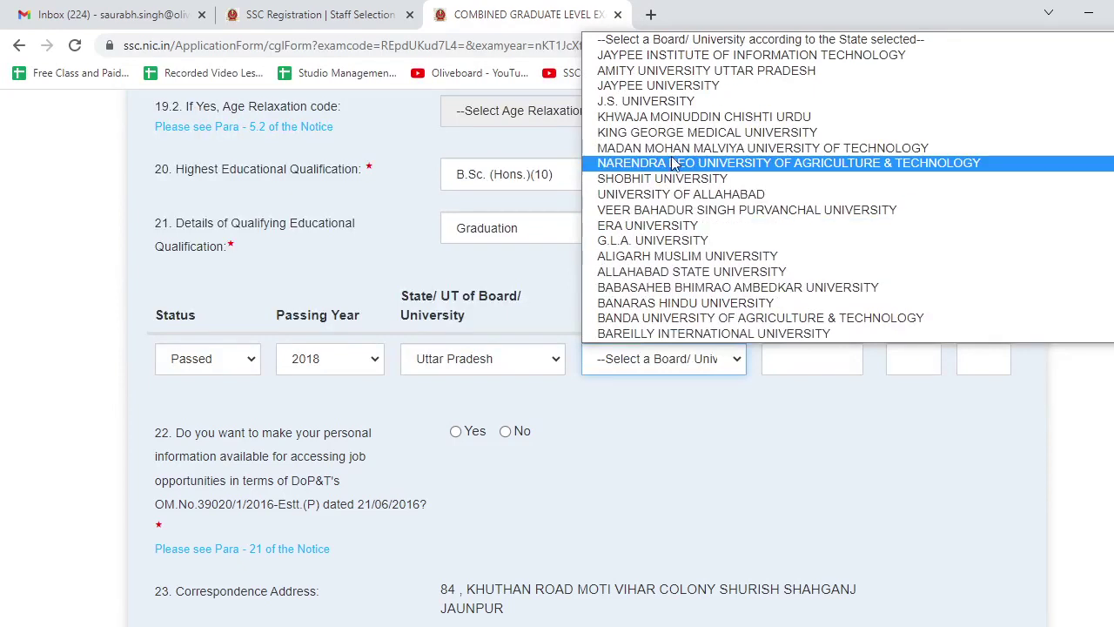
{"action": "left_click", "coordinate": [688, 303]}
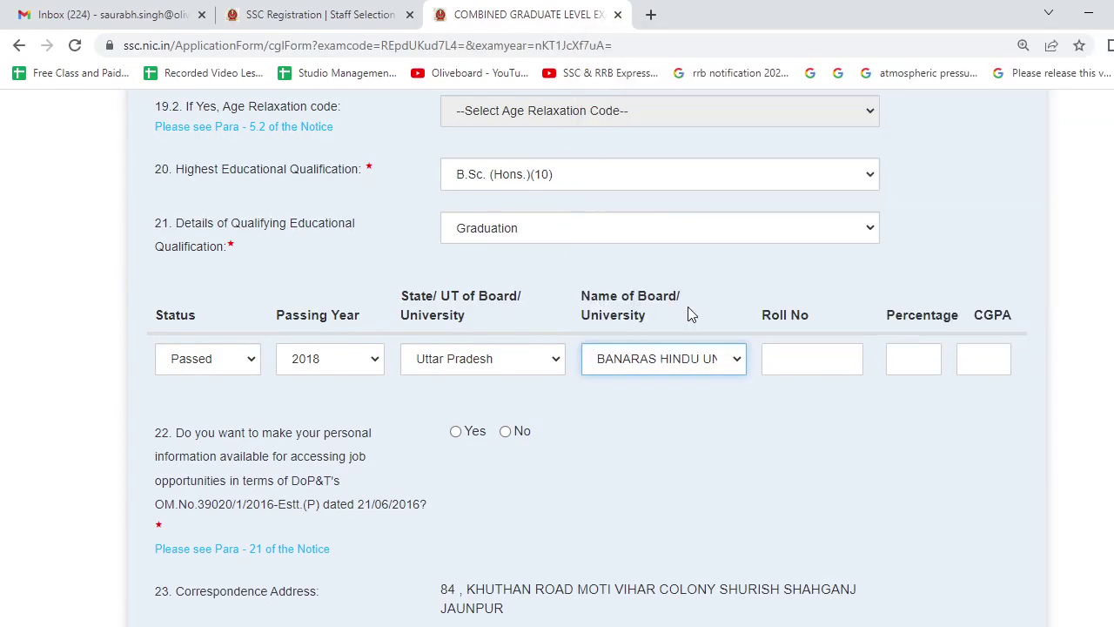
Fill the graduation roll number and 77.6 percentage, and answer Yes to question 22.
{"action": "left_click", "coordinate": [770, 366]}
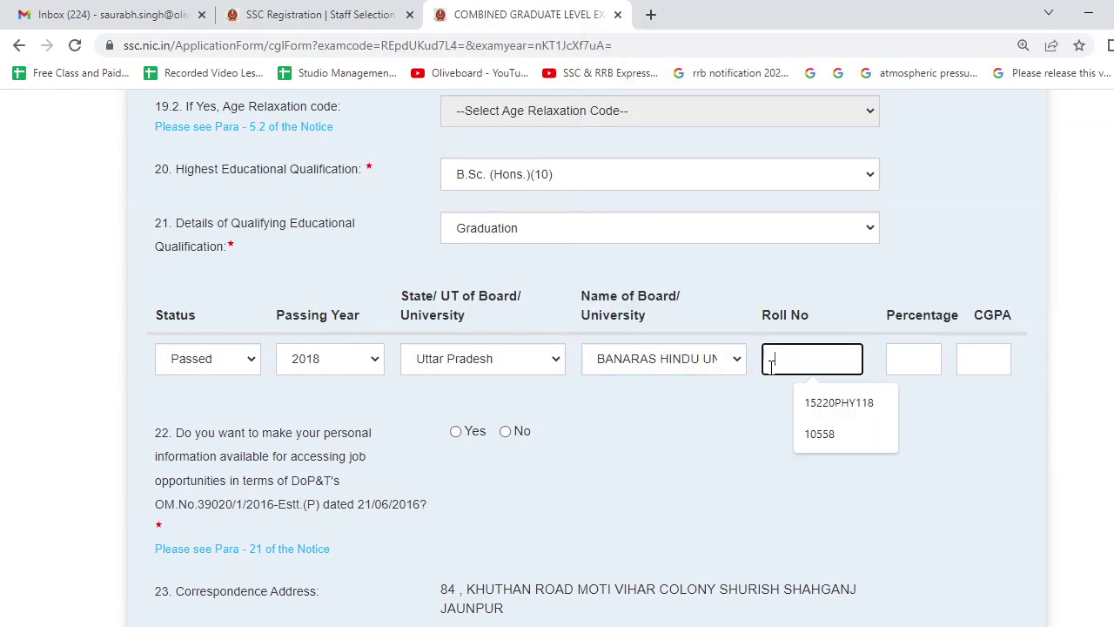
{"action": "left_click", "coordinate": [838, 404]}
{"action": "left_click", "coordinate": [902, 359]}
{"action": "left_click", "coordinate": [915, 435]}
{"action": "left_click", "coordinate": [826, 487]}
{"action": "scroll", "coordinate": [628, 471], "scroll_direction": "down", "scroll_amount": 2}
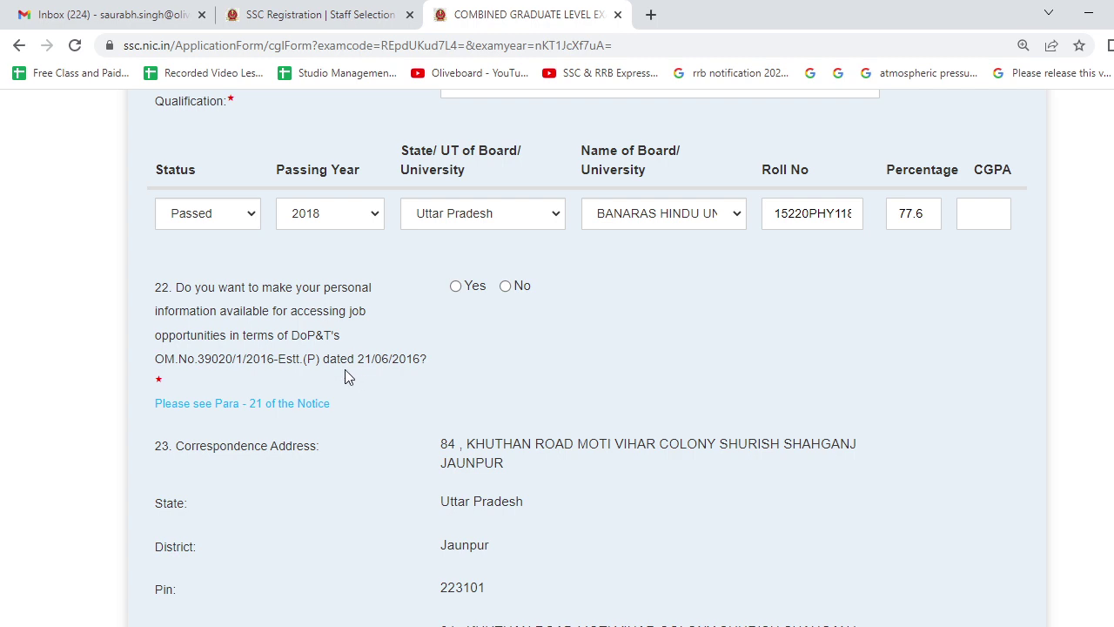
{"action": "left_click", "coordinate": [455, 286]}
Upload saur.jpg from the Downloads folder as the candidate's photograph.
{"action": "scroll", "coordinate": [458, 356], "scroll_direction": "down", "scroll_amount": 5}
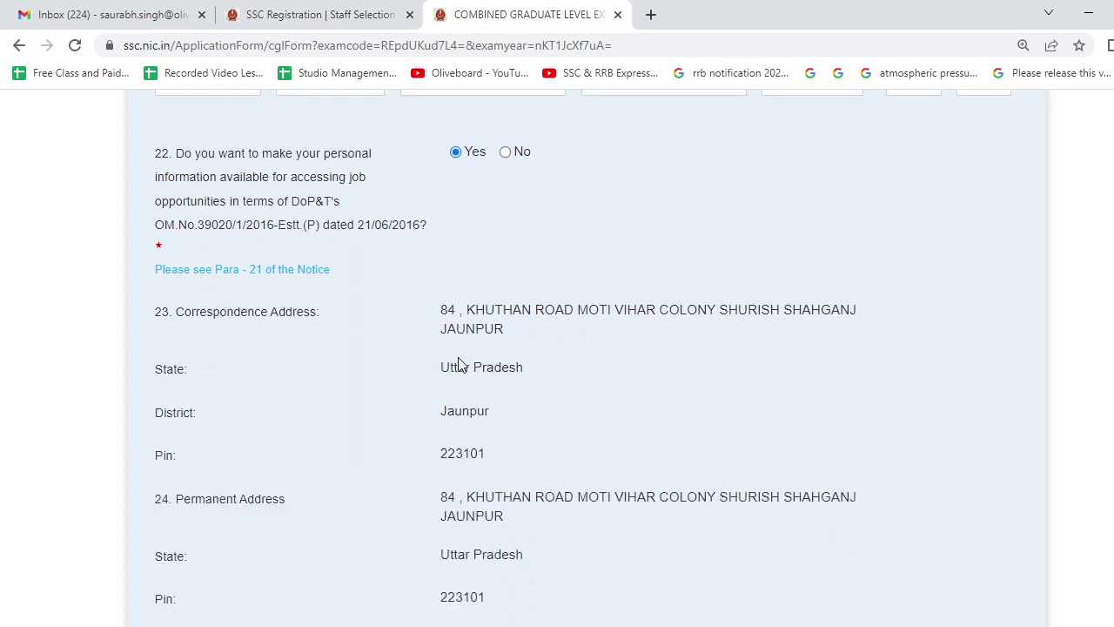
{"action": "scroll", "coordinate": [459, 358], "scroll_direction": "down", "scroll_amount": 1}
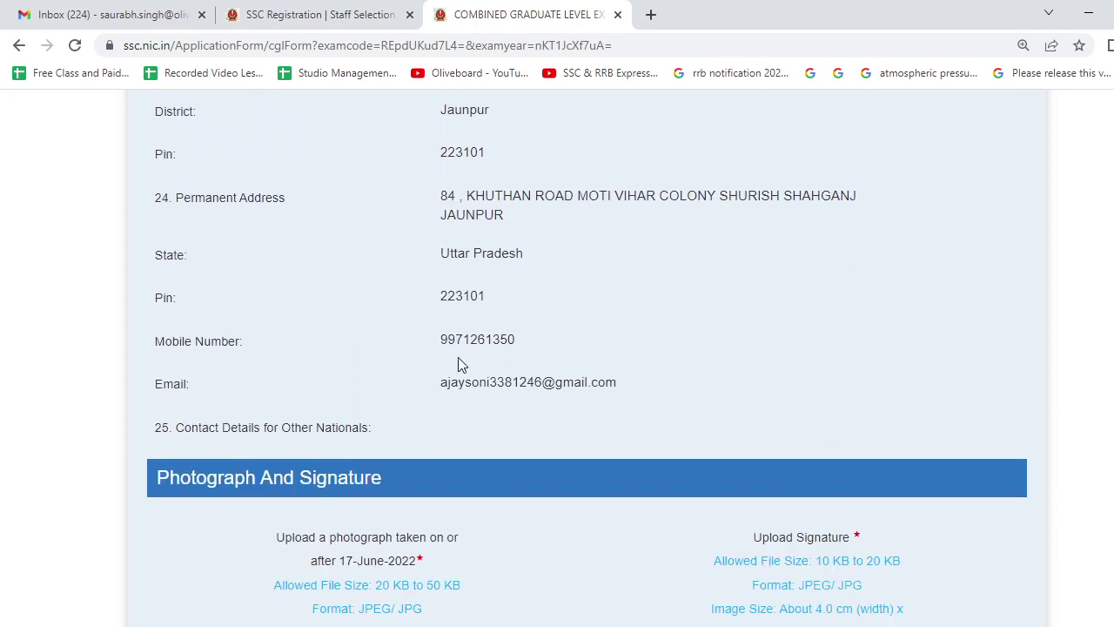
{"action": "scroll", "coordinate": [460, 364], "scroll_direction": "down", "scroll_amount": 4}
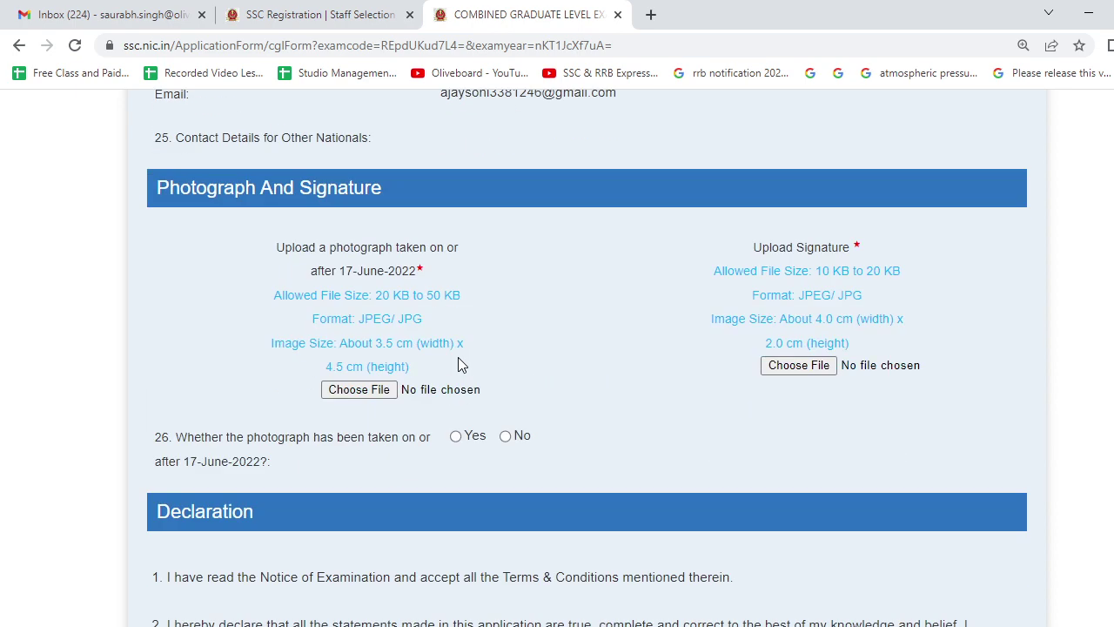
{"action": "left_click", "coordinate": [339, 391]}
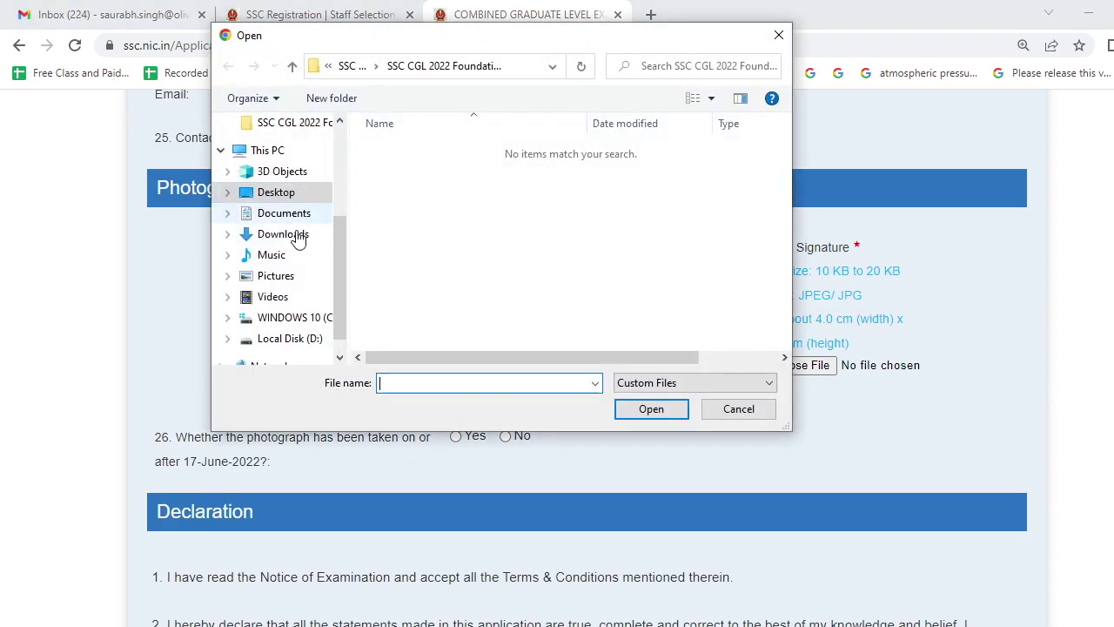
{"action": "left_click", "coordinate": [296, 235]}
{"action": "left_click", "coordinate": [399, 178]}
{"action": "left_click", "coordinate": [651, 409]}
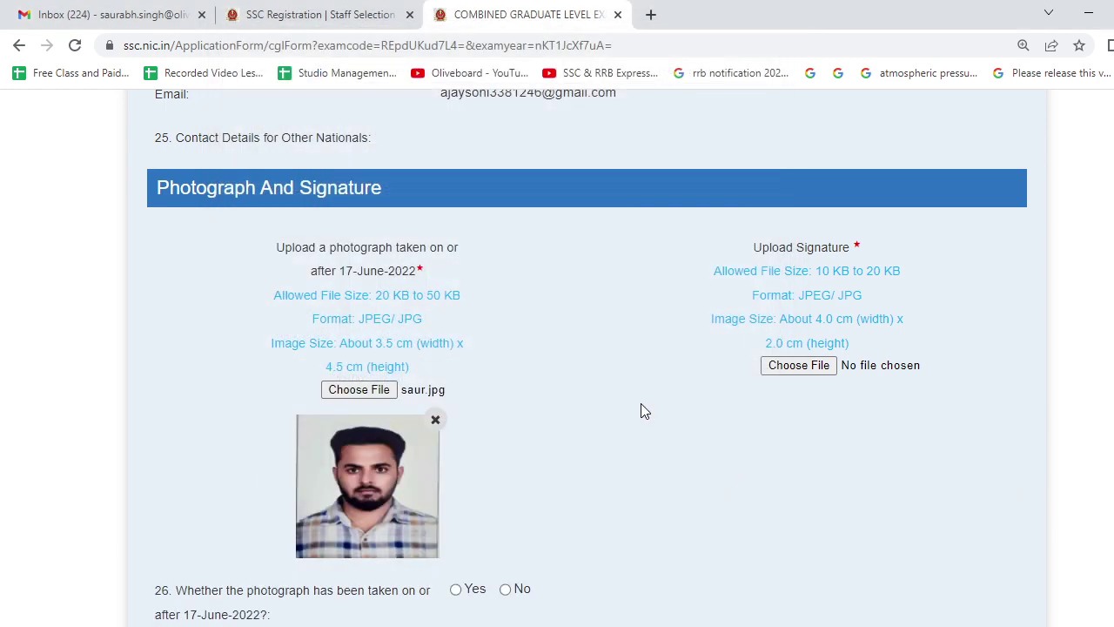
Zoom the page in to check the uploaded photograph preview.
{"action": "scroll", "coordinate": [560, 480], "scroll_direction": "down", "scroll_amount": 2}
{"action": "scroll", "coordinate": [557, 478], "scroll_direction": "up", "scroll_amount": 2}
{"action": "scroll", "coordinate": [497, 497], "scroll_direction": "down", "scroll_amount": 2}
{"action": "key", "text": "ctrl+plus"}
{"action": "key", "text": "ctrl+plus"}
{"action": "scroll", "coordinate": [498, 494], "scroll_direction": "down", "scroll_amount": 8}
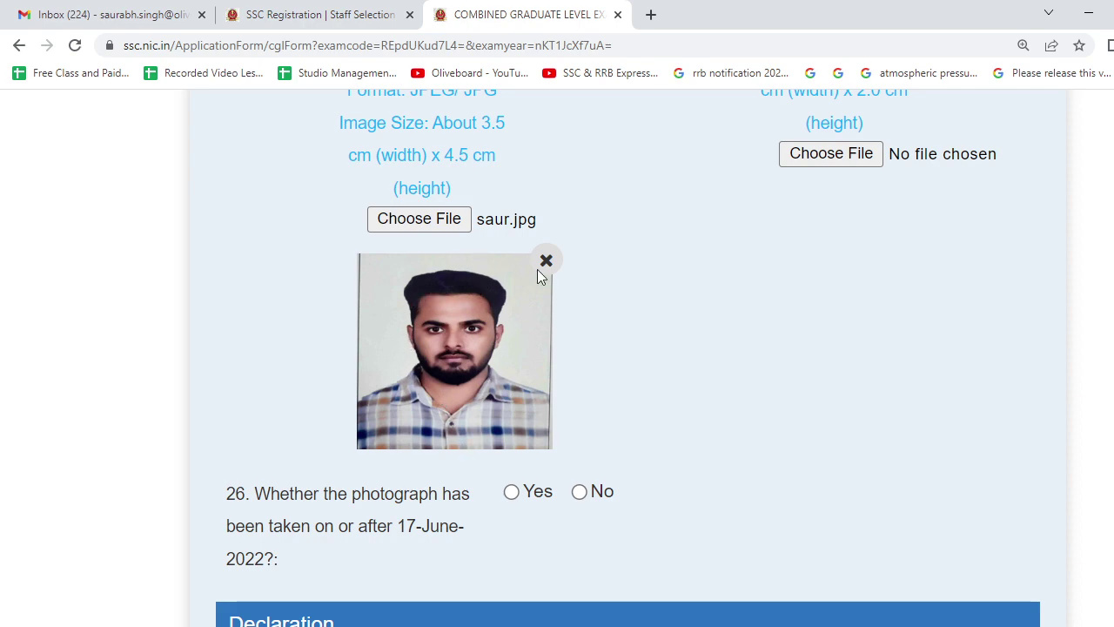
{"action": "scroll", "coordinate": [836, 304], "scroll_direction": "up", "scroll_amount": 2}
Upload sign.jpg from Desktop > Form Fill Documents as the candidate's signature.
{"action": "left_click", "coordinate": [837, 302]}
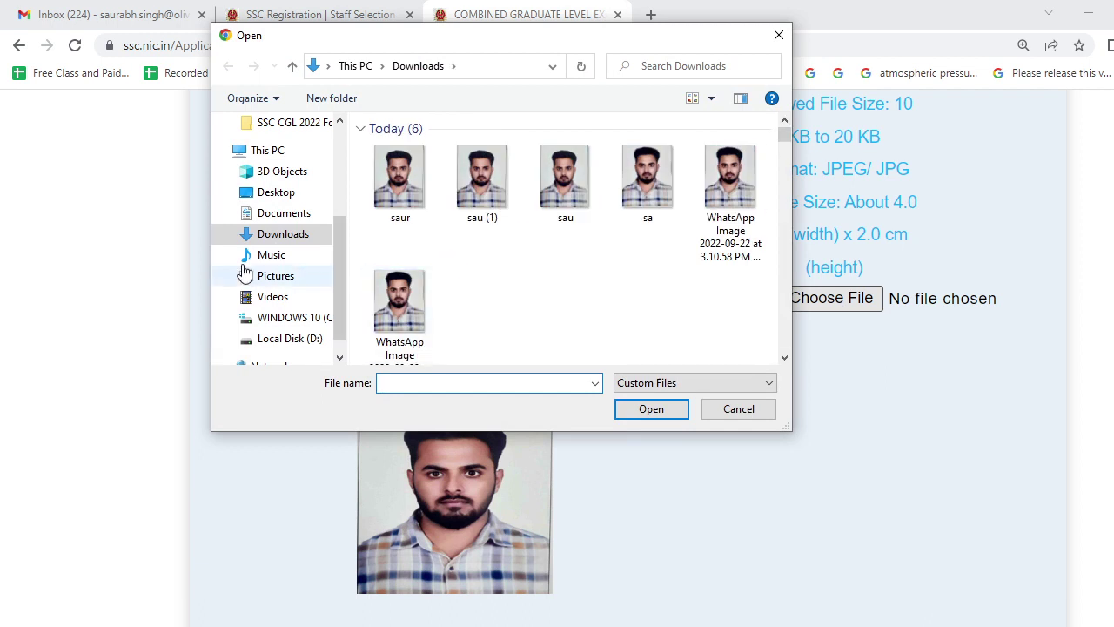
{"action": "scroll", "coordinate": [483, 317], "scroll_direction": "down", "scroll_amount": 2}
{"action": "scroll", "coordinate": [481, 306], "scroll_direction": "up", "scroll_amount": 2}
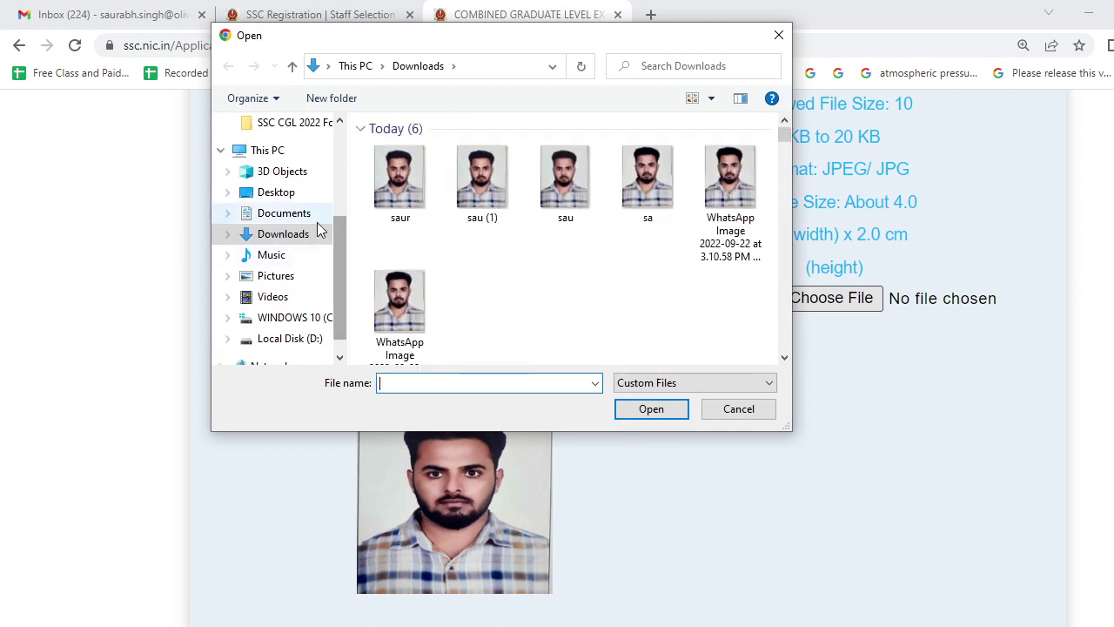
{"action": "scroll", "coordinate": [315, 240], "scroll_direction": "up", "scroll_amount": 2}
{"action": "left_click", "coordinate": [296, 275]}
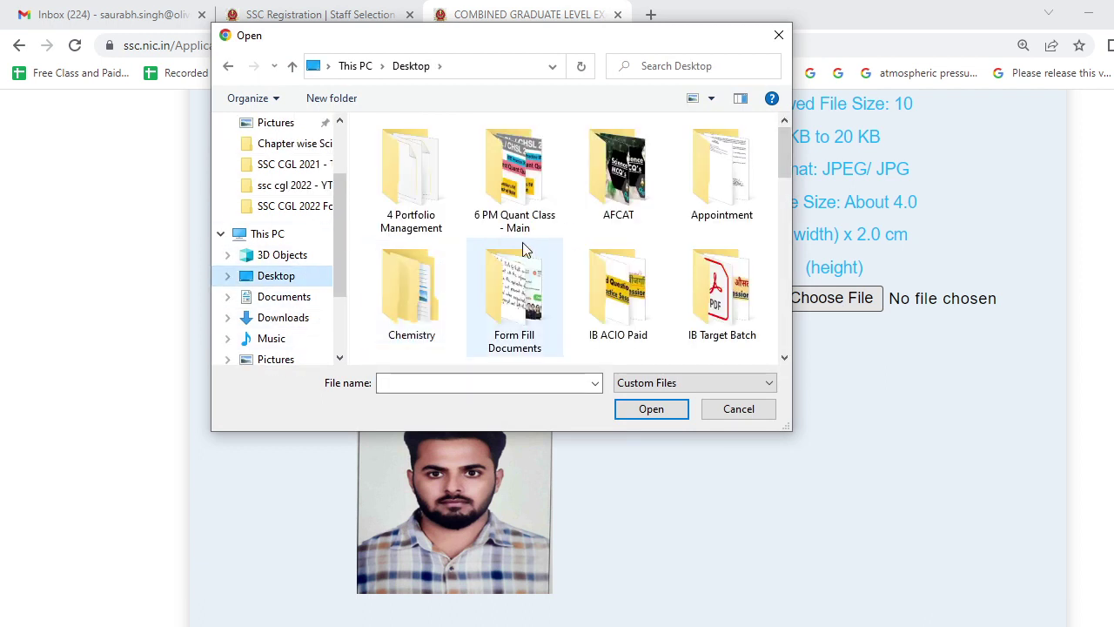
{"action": "double_click", "coordinate": [540, 305]}
{"action": "scroll", "coordinate": [597, 323], "scroll_direction": "down", "scroll_amount": 1}
{"action": "left_click", "coordinate": [721, 224]}
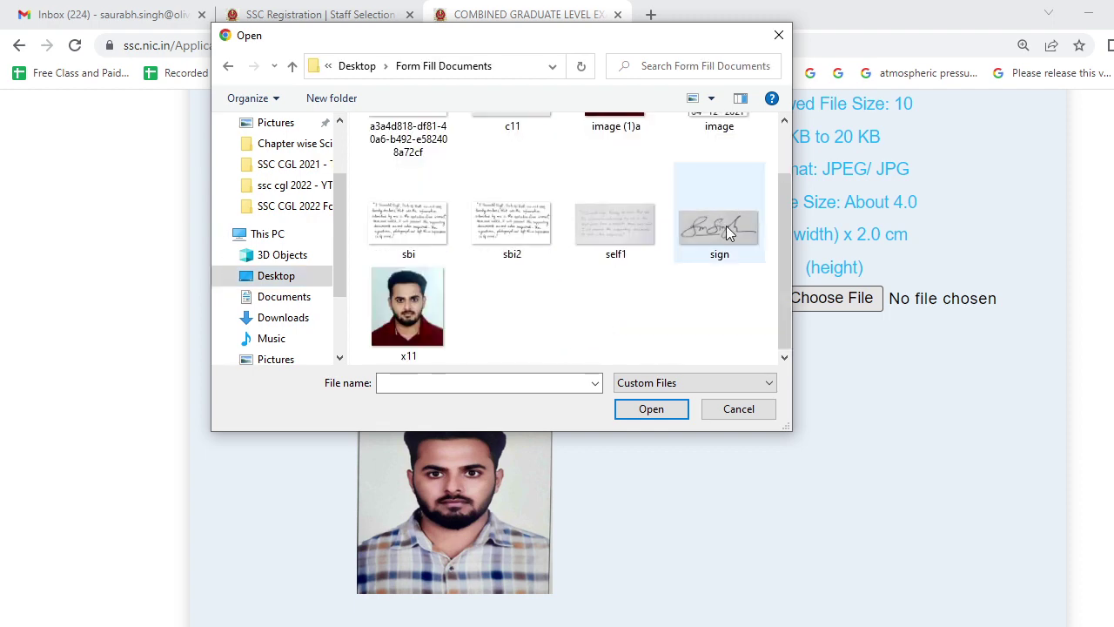
{"action": "left_click", "coordinate": [628, 413]}
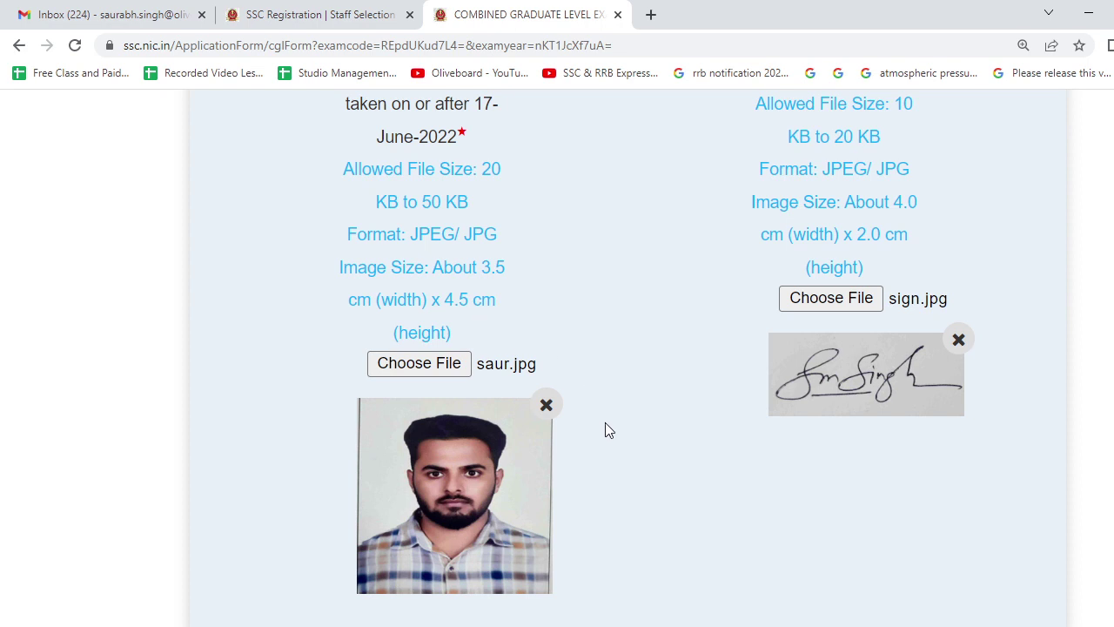
{"action": "scroll", "coordinate": [605, 423], "scroll_direction": "down", "scroll_amount": 2}
{"action": "scroll", "coordinate": [605, 422], "scroll_direction": "down", "scroll_amount": 2}
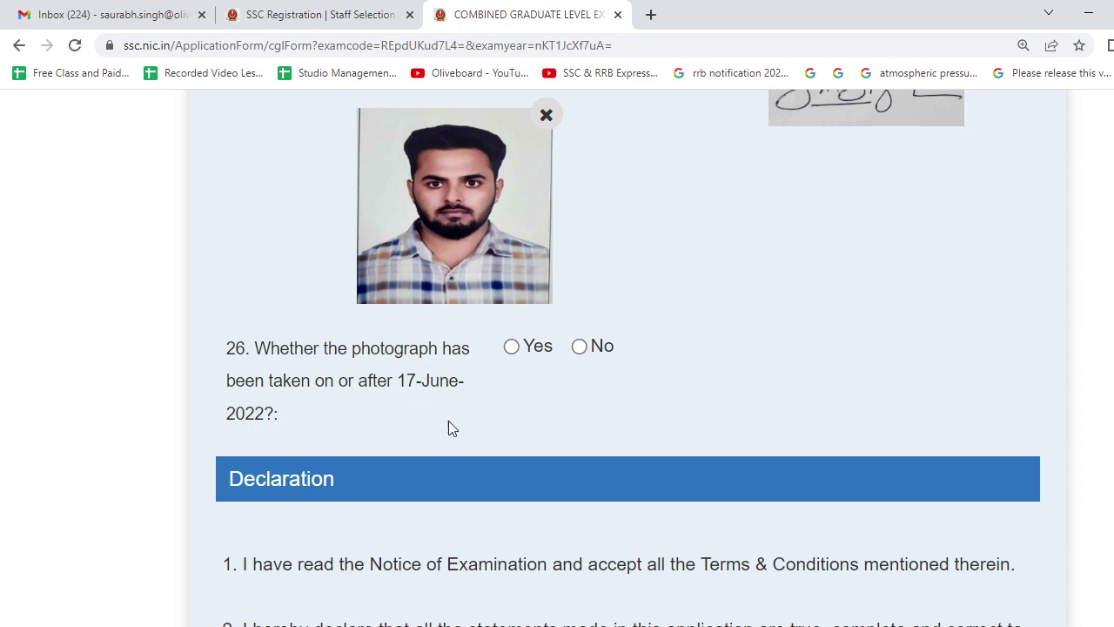
Answer Yes to question 26.
{"action": "scroll", "coordinate": [448, 422], "scroll_direction": "up", "scroll_amount": 2}
{"action": "left_click", "coordinate": [522, 492]}
{"action": "scroll", "coordinate": [527, 510], "scroll_direction": "down", "scroll_amount": 2}
{"action": "scroll", "coordinate": [528, 505], "scroll_direction": "down", "scroll_amount": 5}
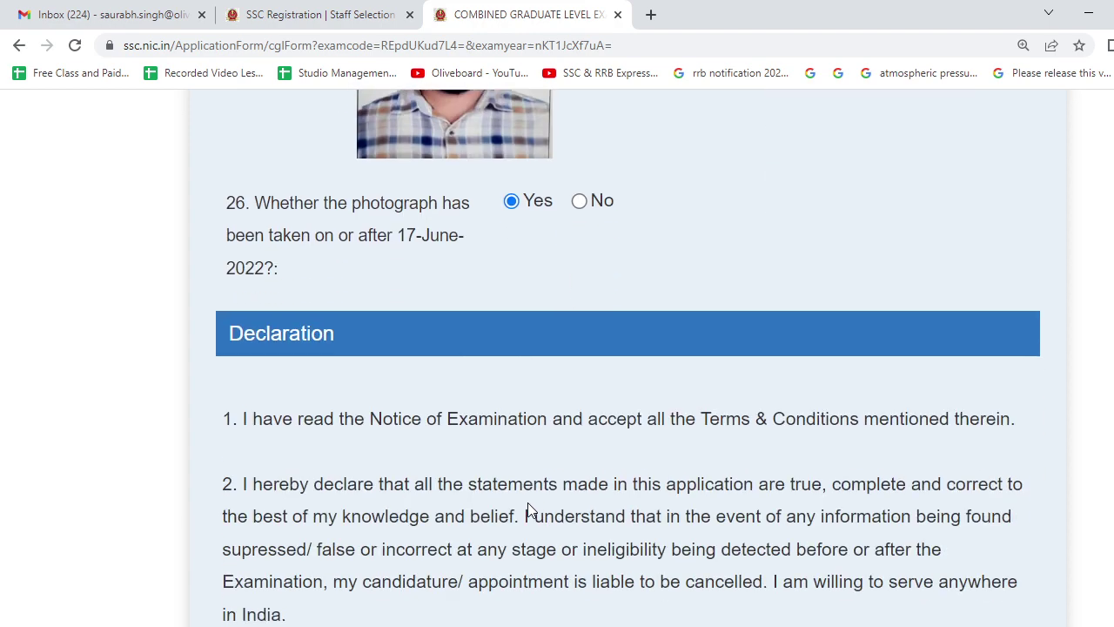
{"action": "scroll", "coordinate": [528, 501], "scroll_direction": "up", "scroll_amount": 5}
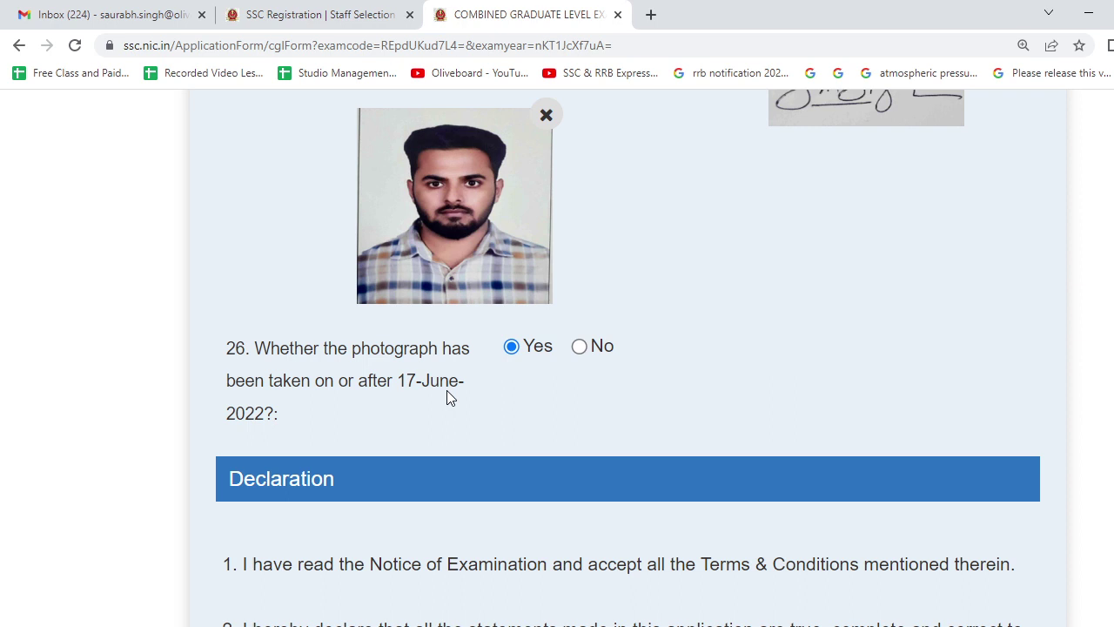
{"action": "scroll", "coordinate": [446, 393], "scroll_direction": "down", "scroll_amount": 5}
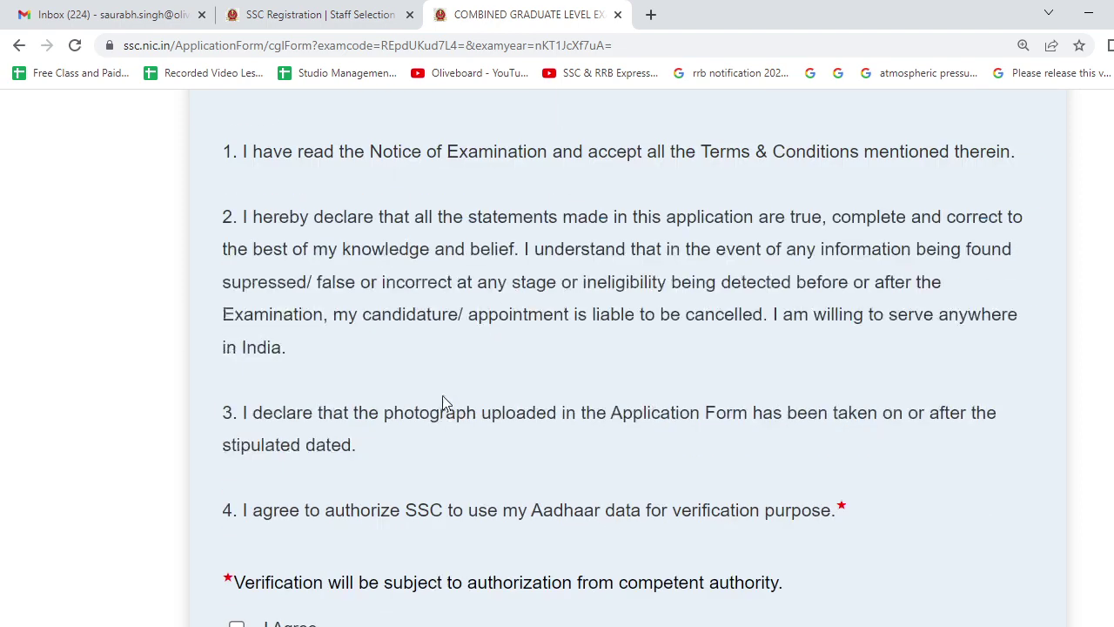
{"action": "scroll", "coordinate": [442, 398], "scroll_direction": "down", "scroll_amount": 5}
{"action": "scroll", "coordinate": [229, 154], "scroll_direction": "up", "scroll_amount": 2}
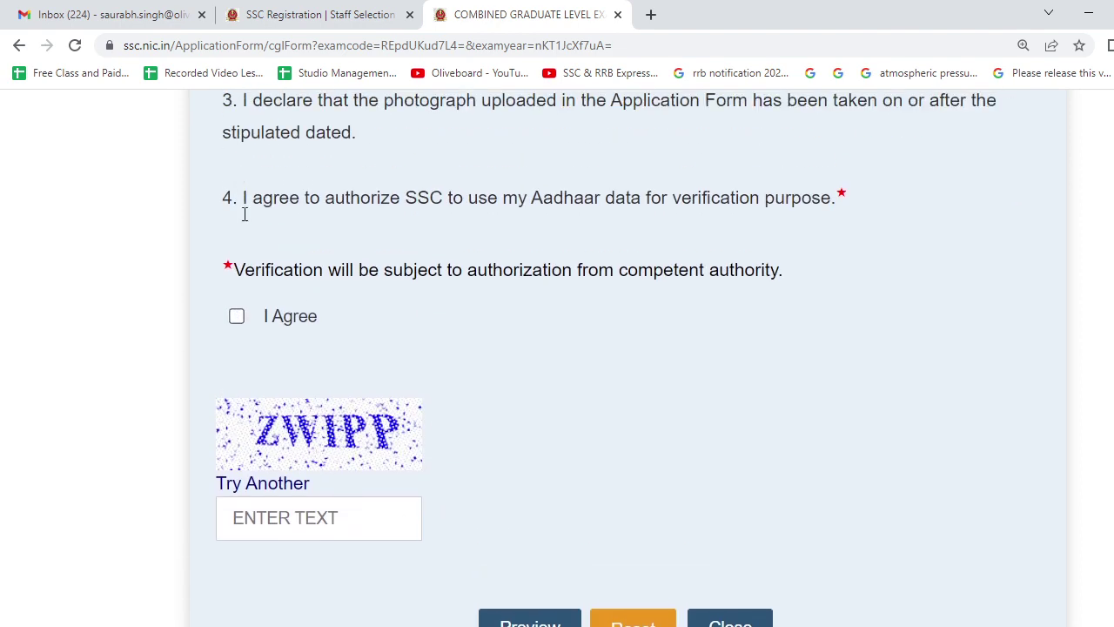
Tick I Agree on the declaration and enter captcha ZWIPP.
{"action": "left_click", "coordinate": [236, 316]}
{"action": "scroll", "coordinate": [299, 484], "scroll_direction": "down", "scroll_amount": 2}
{"action": "left_click", "coordinate": [300, 381]}
{"action": "type", "text": "ZQ"}
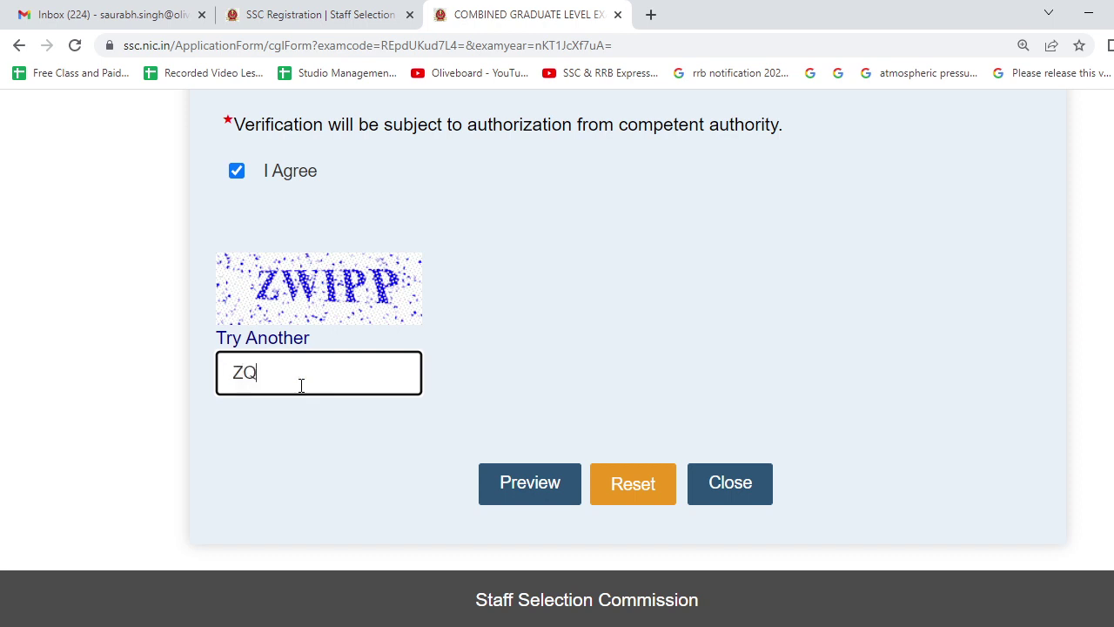
{"action": "key", "text": "BackSpace"}
{"action": "type", "text": "WIPP"}
{"action": "scroll", "coordinate": [537, 350], "scroll_direction": "up", "scroll_amount": 10}
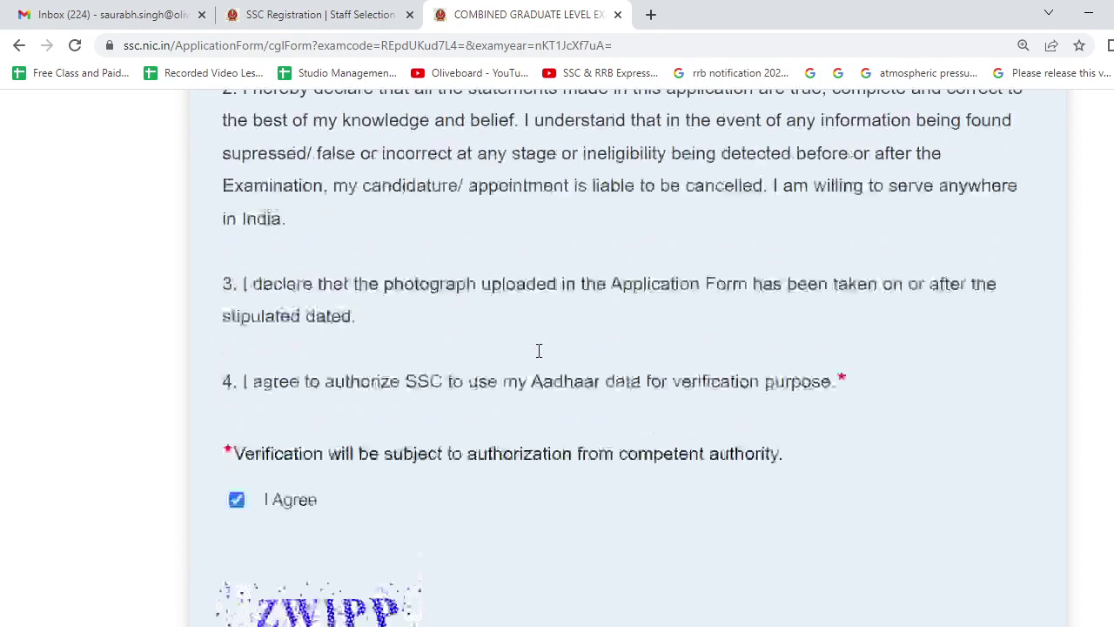
{"action": "scroll", "coordinate": [537, 357], "scroll_direction": "up", "scroll_amount": 14}
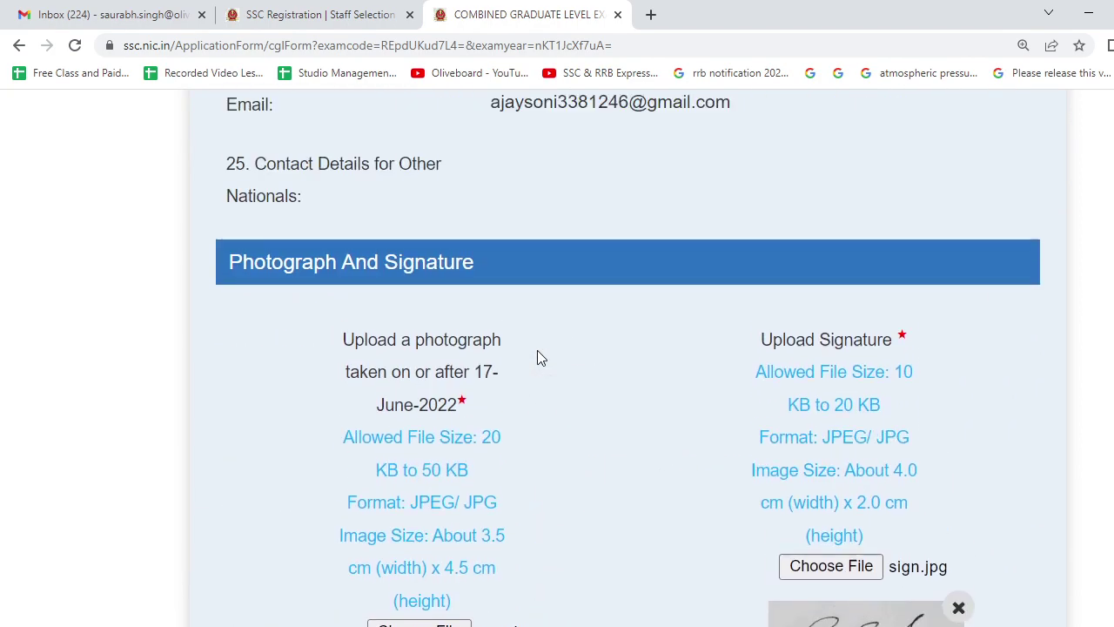
{"action": "scroll", "coordinate": [538, 351], "scroll_direction": "up", "scroll_amount": 14}
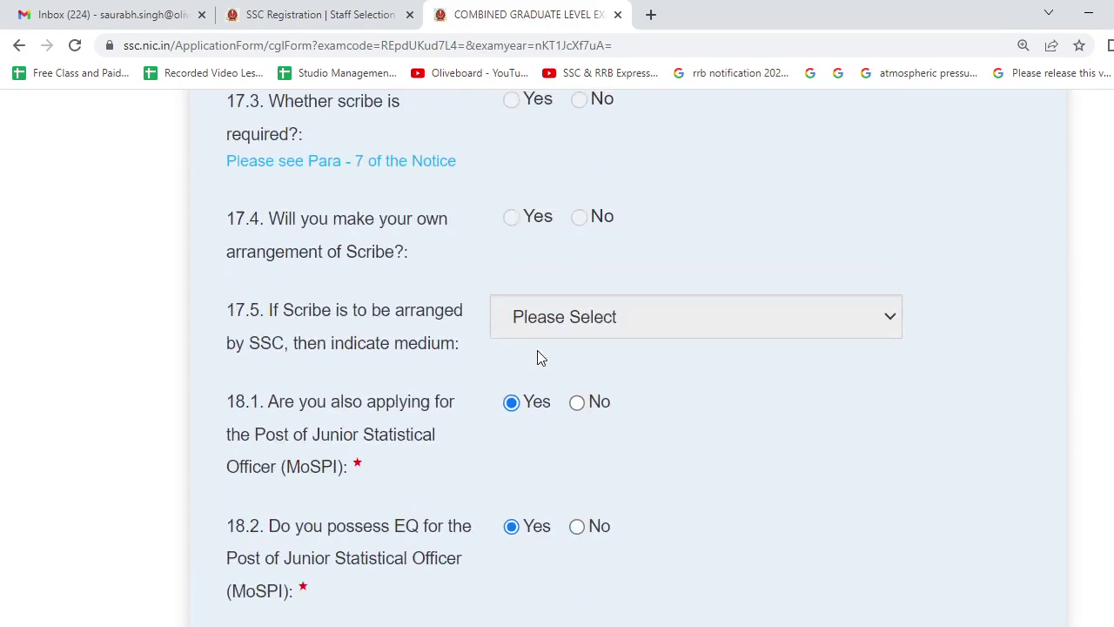
{"action": "key", "text": "ctrl+minus"}
{"action": "key", "text": "ctrl+minus"}
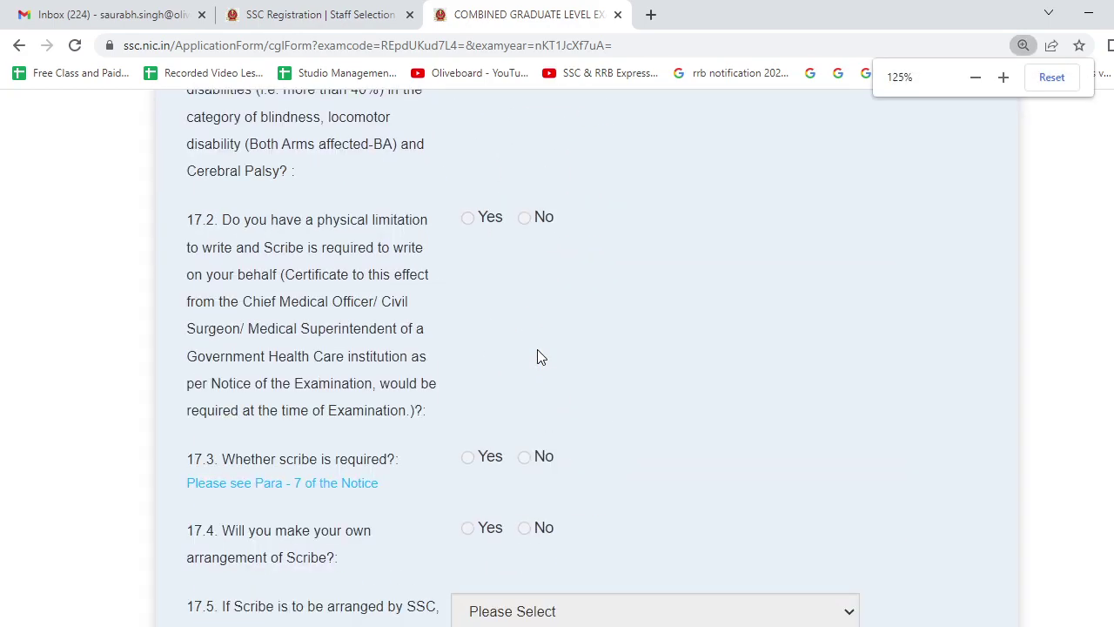
{"action": "scroll", "coordinate": [537, 353], "scroll_direction": "down", "scroll_amount": 10}
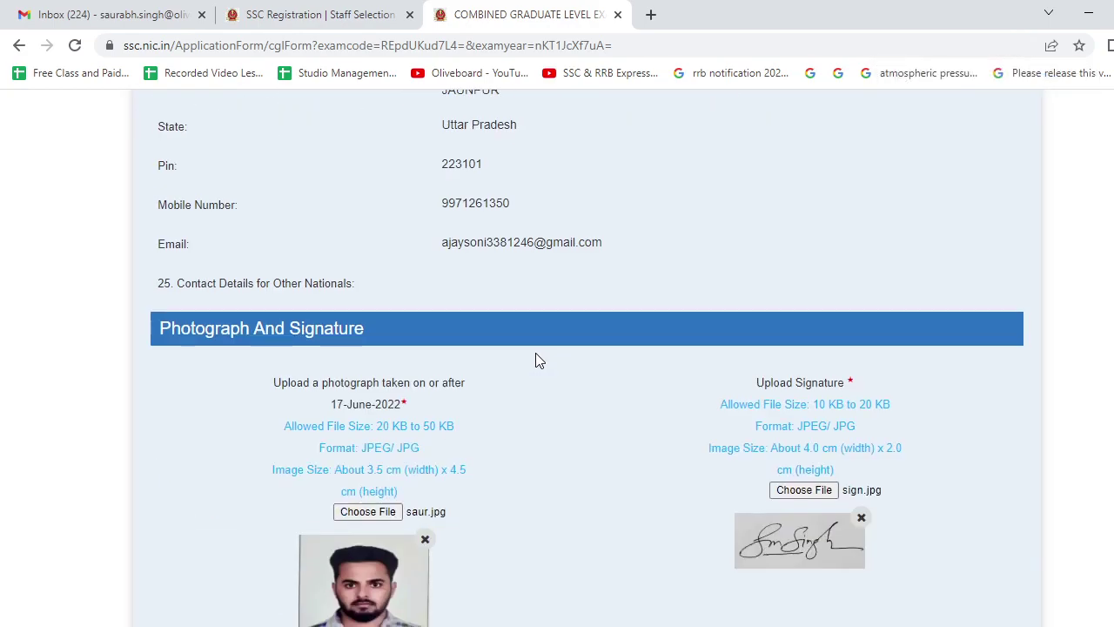
{"action": "scroll", "coordinate": [535, 356], "scroll_direction": "down", "scroll_amount": 2}
{"action": "scroll", "coordinate": [536, 357], "scroll_direction": "down", "scroll_amount": 5}
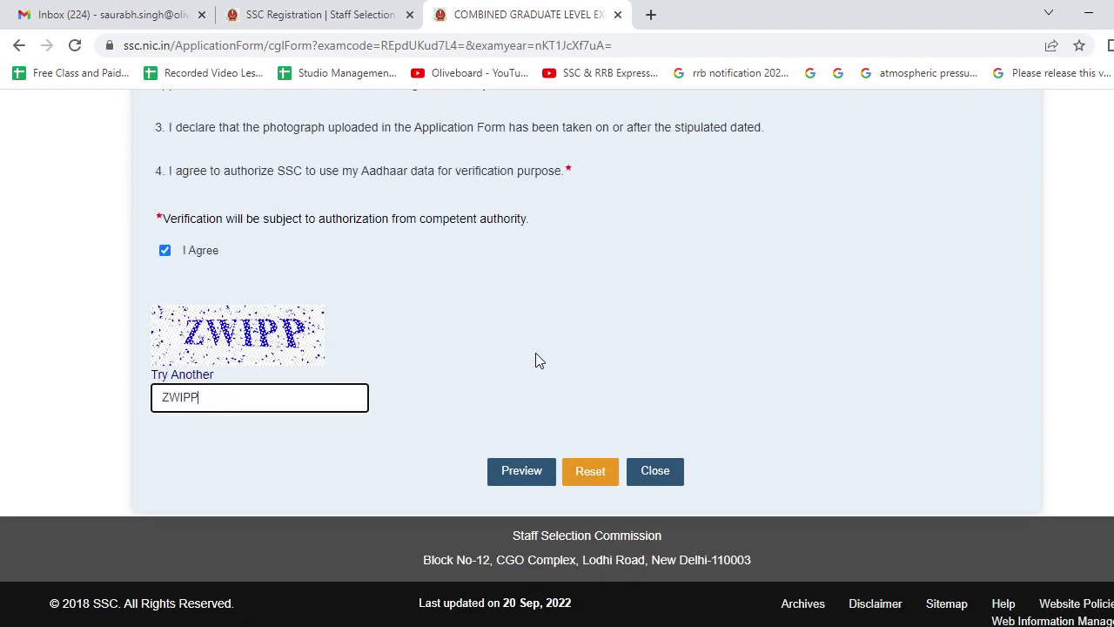
{"action": "scroll", "coordinate": [535, 357], "scroll_direction": "up", "scroll_amount": 9}
{"action": "scroll", "coordinate": [535, 355], "scroll_direction": "up", "scroll_amount": 8}
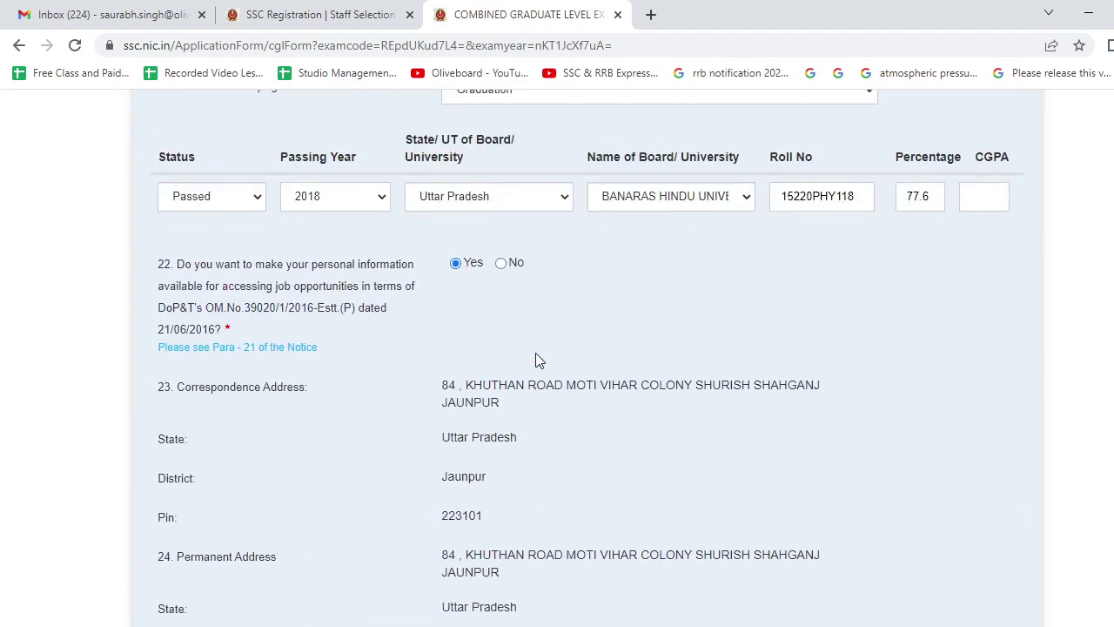
{"action": "scroll", "coordinate": [535, 355], "scroll_direction": "up", "scroll_amount": 13}
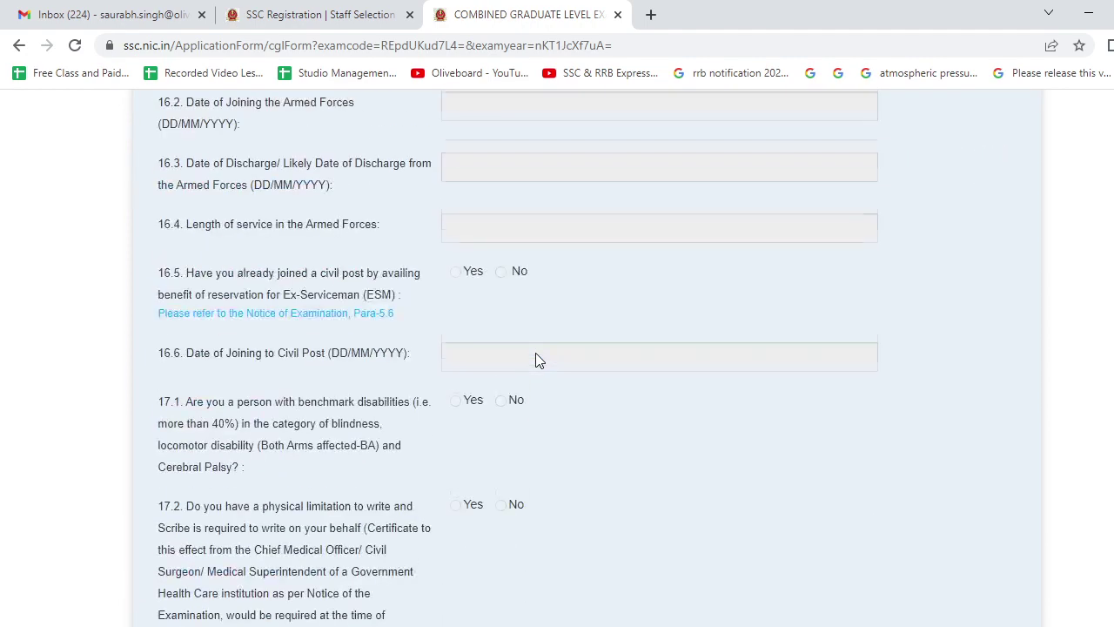
{"action": "scroll", "coordinate": [535, 352], "scroll_direction": "up", "scroll_amount": 5}
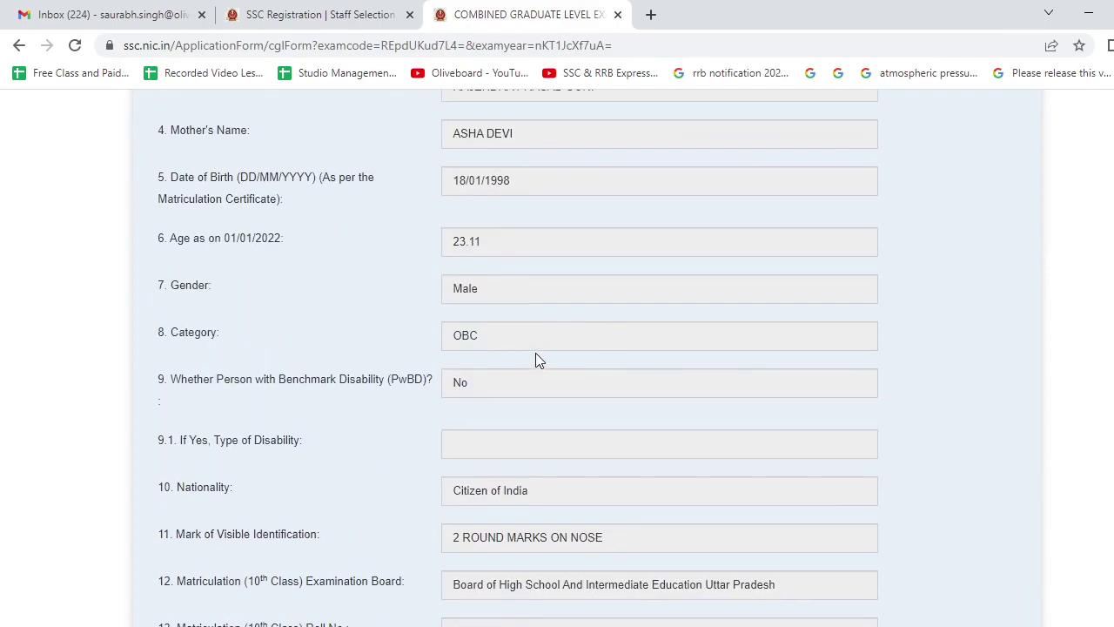
{"action": "scroll", "coordinate": [536, 352], "scroll_direction": "up", "scroll_amount": 4}
{"action": "key", "text": "End"}
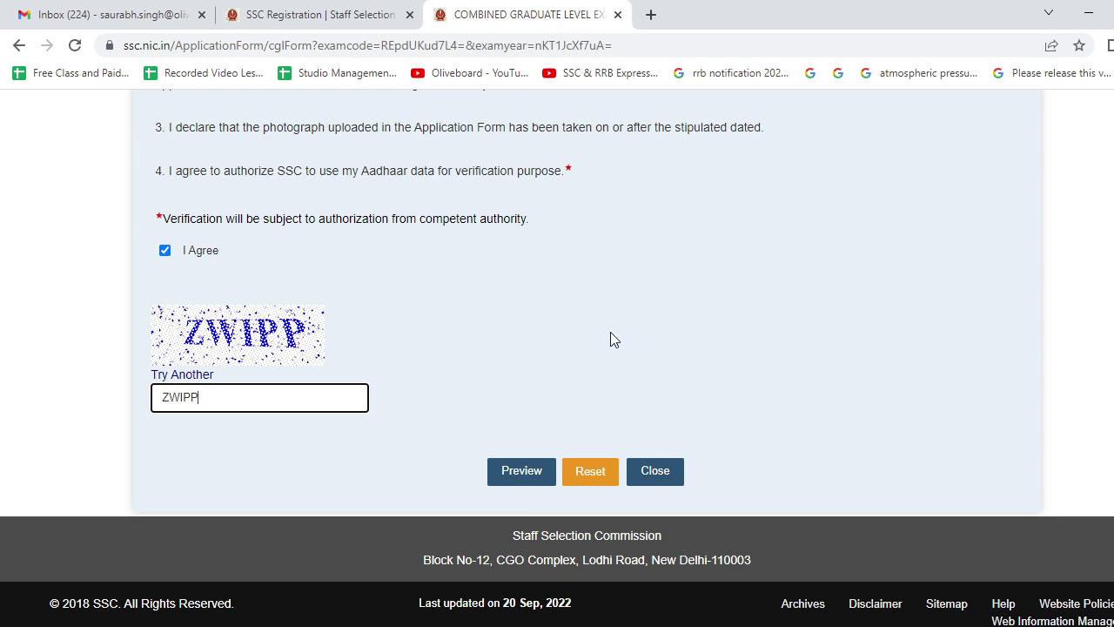
{"action": "key", "text": "Home"}
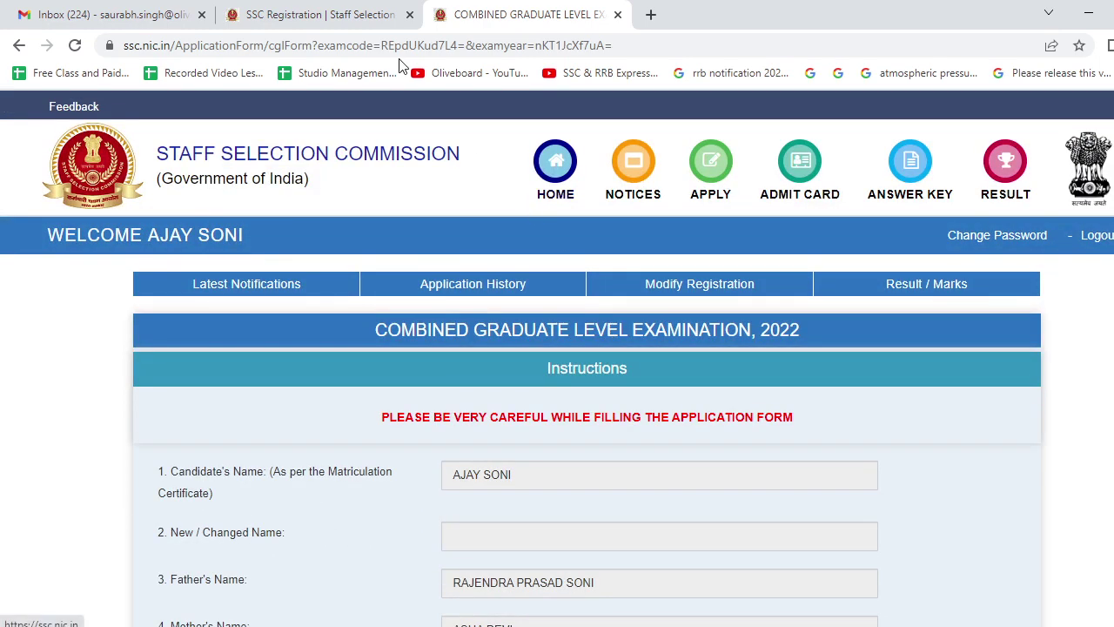
On the Oliveboard slide, draw red ticks above Photograph Image and Signature of Candidate.
{"action": "key", "text": "alt+Tab"}
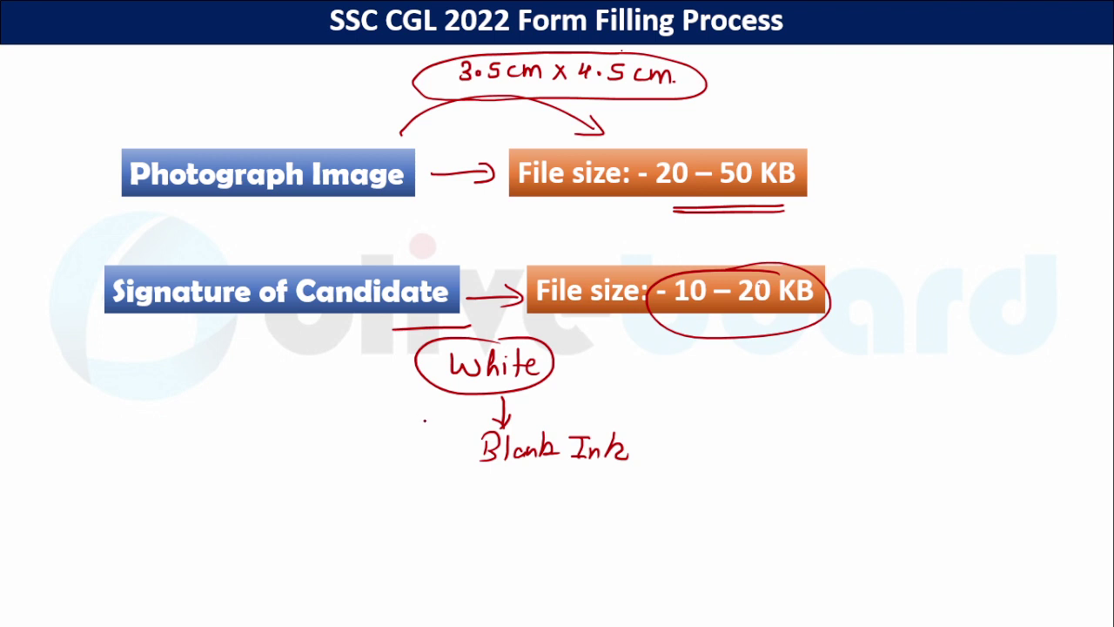
{"action": "left_click_drag", "start_coordinate": [220, 130], "coordinate": [277, 114]}
{"action": "left_click_drag", "start_coordinate": [249, 255], "coordinate": [294, 247]}
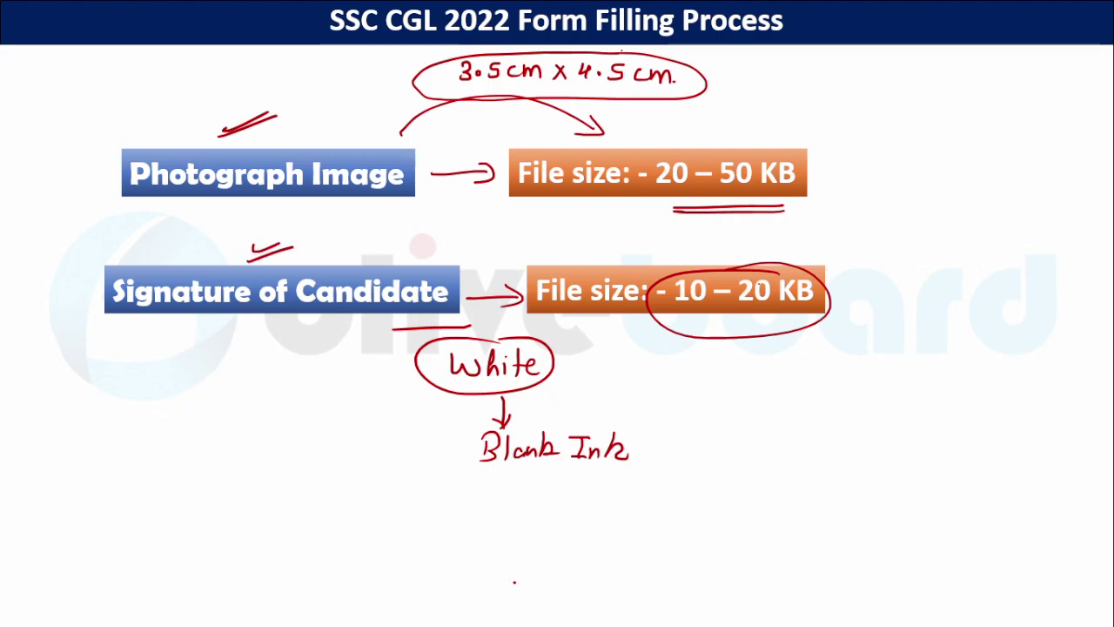